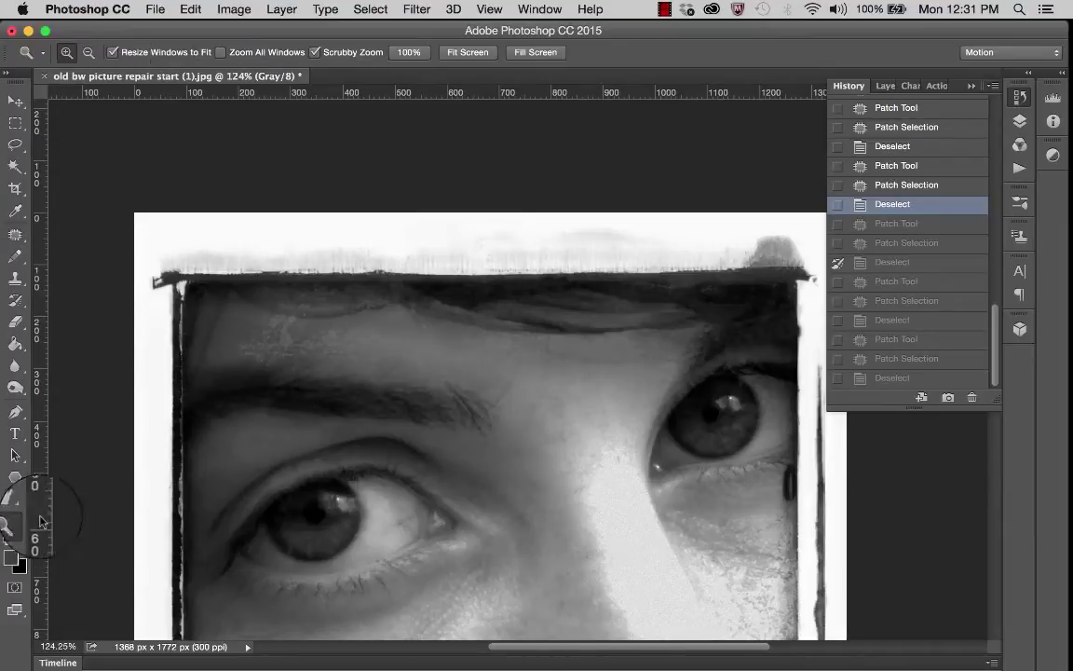
Step: Zoom in on the left brow and clone clean skin over the speckled forehead patch
{"action": "left_click", "coordinate": [261, 347]}
{"action": "left_click", "coordinate": [271, 353]}
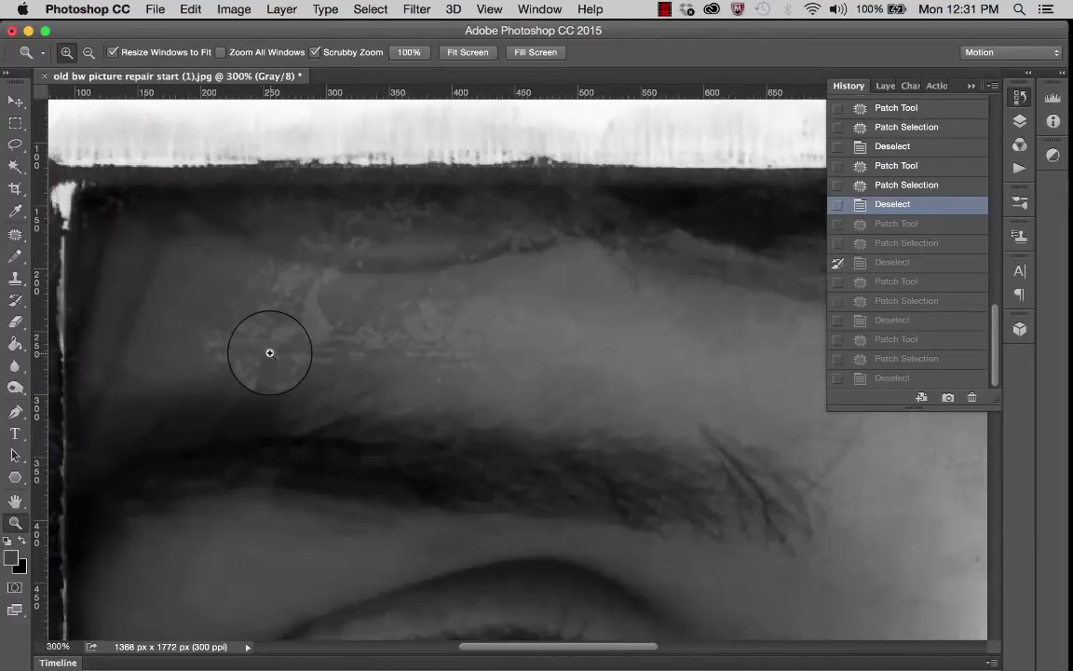
{"action": "left_click", "coordinate": [270, 353]}
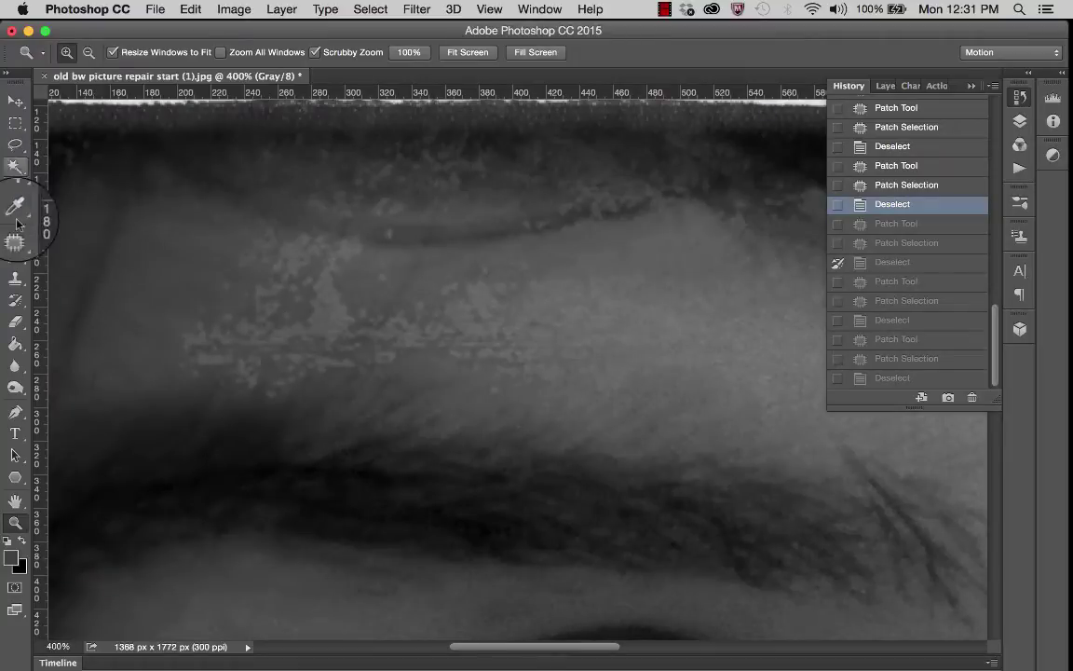
{"action": "left_click", "coordinate": [15, 277]}
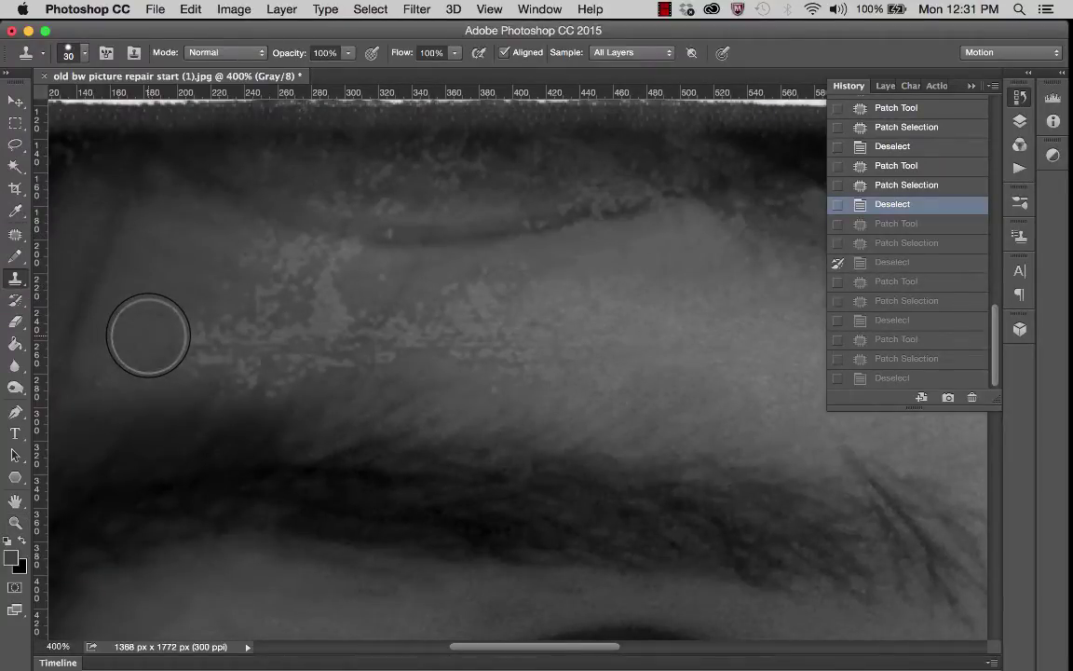
{"action": "left_click_drag", "start_coordinate": [168, 335], "coordinate": [185, 336]}
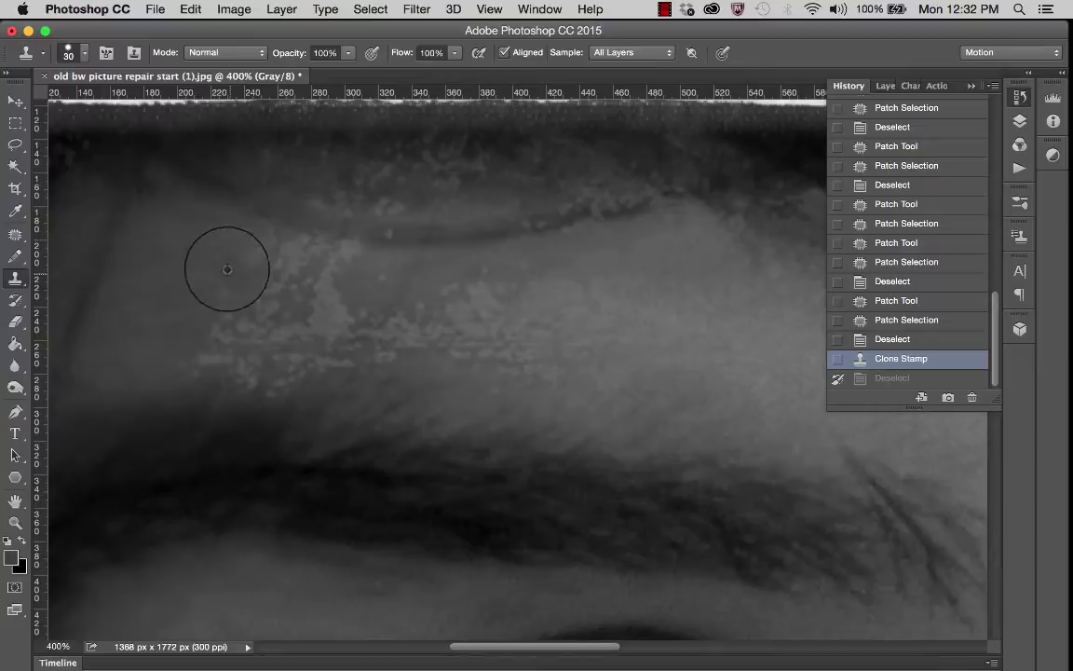
Step: Shrink the Clone Stamp brush to 17 px and clone smooth skin over the forehead blotches
{"action": "left_click", "coordinate": [75, 52]}
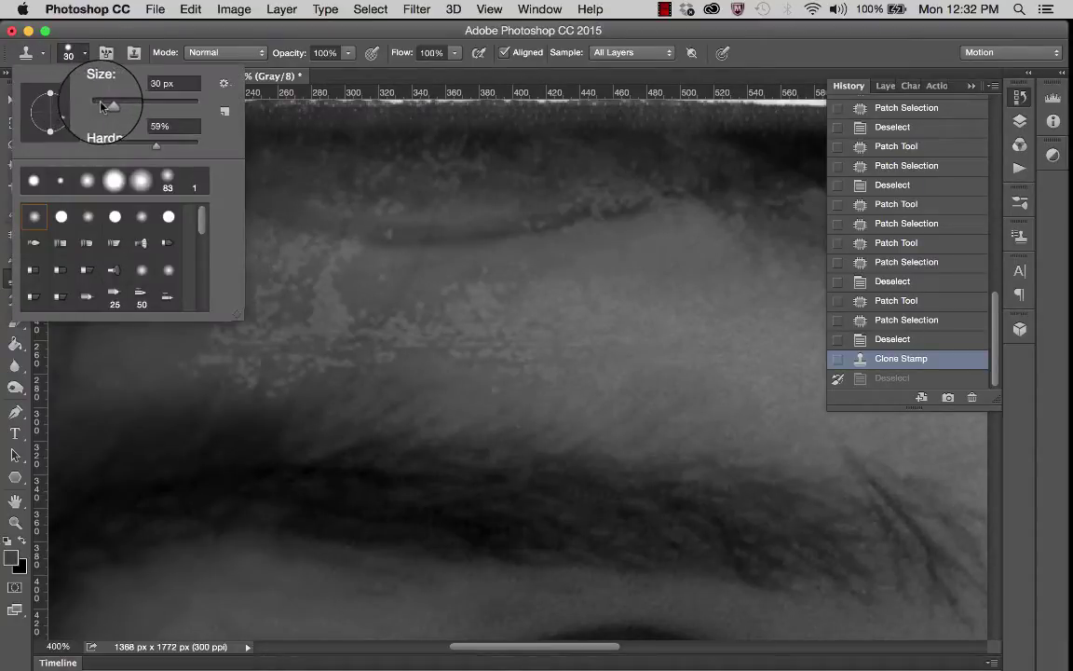
{"action": "left_click_drag", "start_coordinate": [101, 105], "coordinate": [90, 105]}
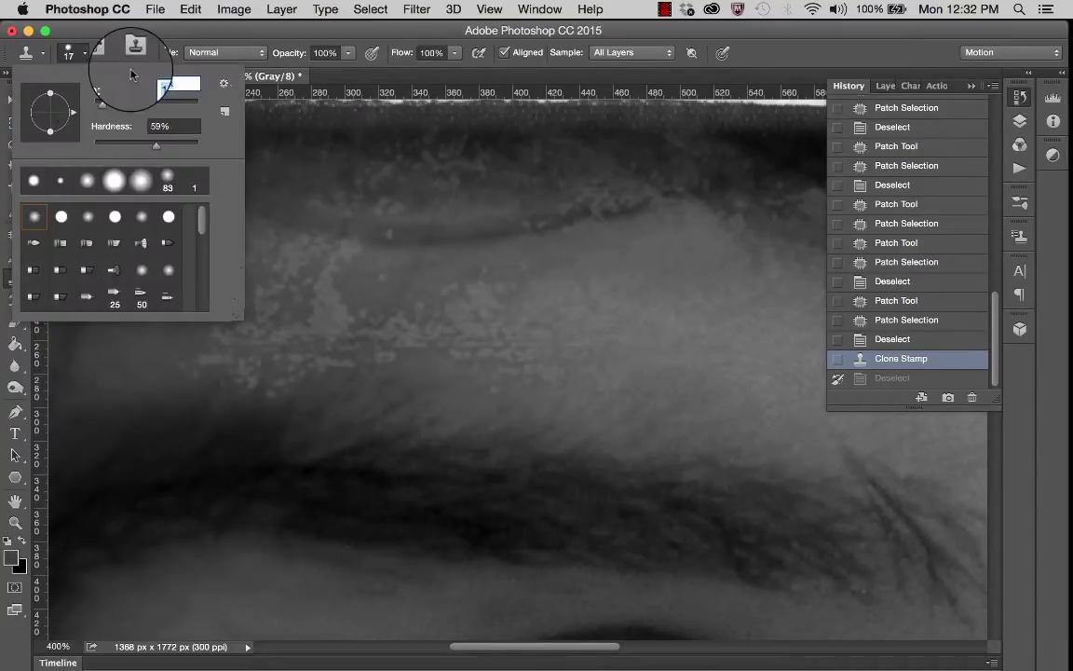
{"action": "key", "text": "Return"}
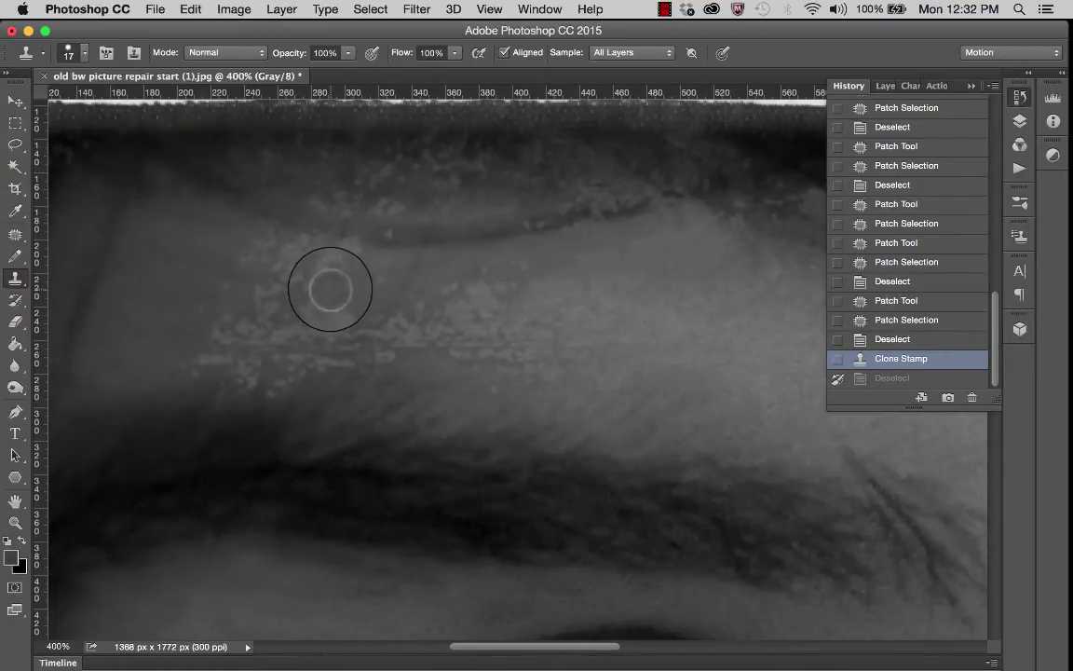
{"action": "mouse_move", "coordinate": [331, 288]}
{"action": "left_mouse_down"}
{"action": "mouse_move", "coordinate": [348, 249]}
{"action": "mouse_move", "coordinate": [360, 289]}
{"action": "mouse_move", "coordinate": [380, 277]}
{"action": "mouse_move", "coordinate": [363, 291]}
{"action": "mouse_move", "coordinate": [361, 312]}
{"action": "mouse_move", "coordinate": [366, 289]}
{"action": "mouse_move", "coordinate": [343, 311]}
{"action": "mouse_move", "coordinate": [356, 288]}
{"action": "mouse_move", "coordinate": [338, 328]}
{"action": "mouse_move", "coordinate": [351, 287]}
{"action": "mouse_move", "coordinate": [326, 316]}
{"action": "mouse_move", "coordinate": [331, 296]}
{"action": "mouse_move", "coordinate": [368, 298]}
{"action": "mouse_move", "coordinate": [364, 307]}
{"action": "mouse_move", "coordinate": [310, 306]}
{"action": "mouse_move", "coordinate": [299, 320]}
{"action": "mouse_move", "coordinate": [248, 279]}
{"action": "mouse_move", "coordinate": [265, 257]}
{"action": "mouse_move", "coordinate": [247, 276]}
{"action": "mouse_move", "coordinate": [244, 248]}
{"action": "mouse_move", "coordinate": [242, 288]}
{"action": "mouse_move", "coordinate": [225, 260]}
{"action": "mouse_move", "coordinate": [226, 293]}
{"action": "mouse_move", "coordinate": [230, 227]}
{"action": "mouse_move", "coordinate": [240, 247]}
{"action": "mouse_move", "coordinate": [275, 236]}
{"action": "left_mouse_up"}
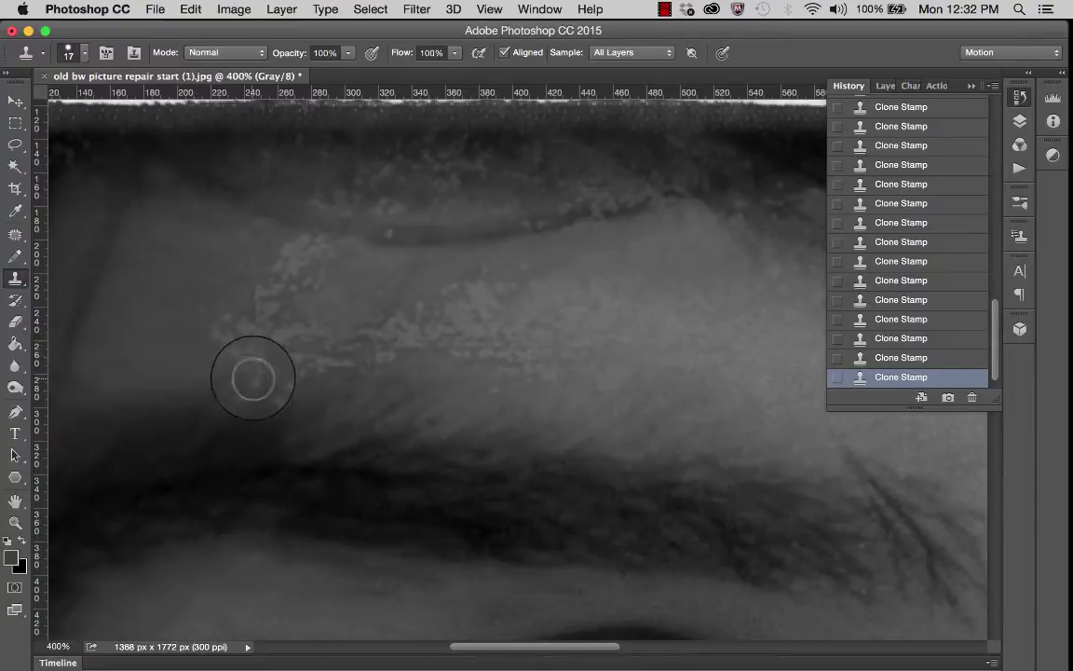
Step: Drop the clone brush to 7 px for fine spots, then raise it to 15 px
{"action": "left_click", "coordinate": [84, 54]}
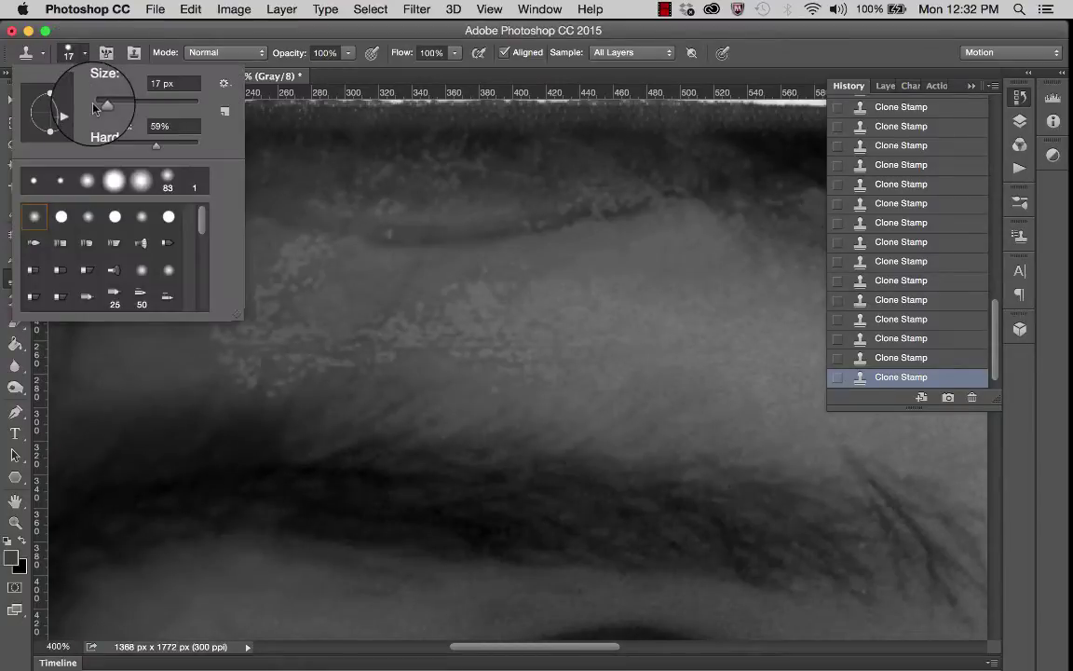
{"action": "left_click_drag", "start_coordinate": [102, 100], "coordinate": [97, 105]}
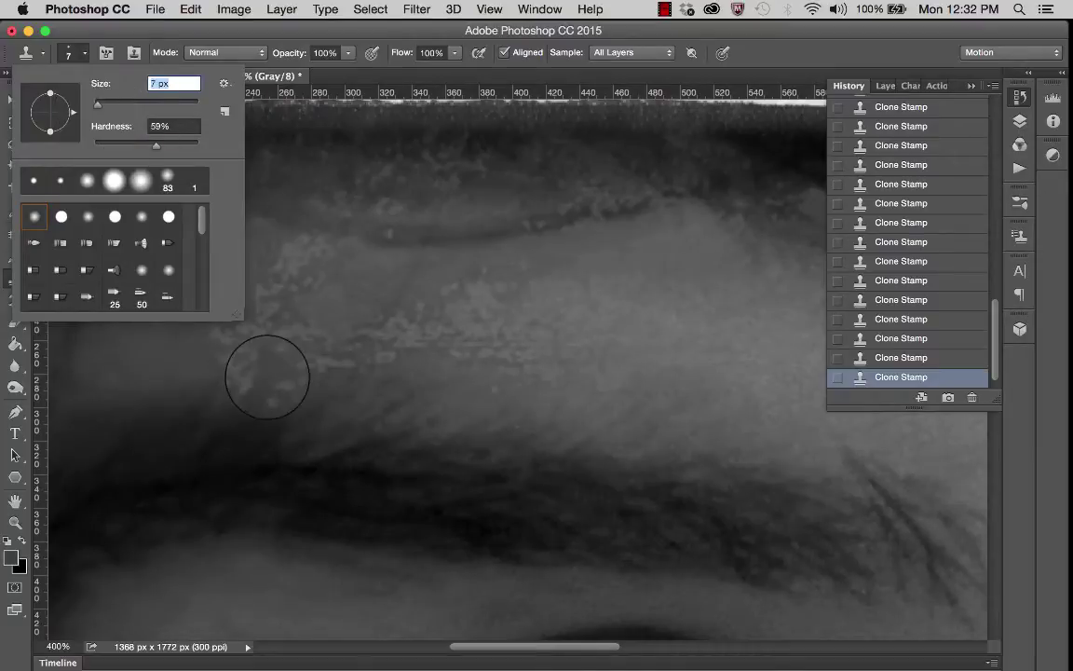
{"action": "key", "text": "Return"}
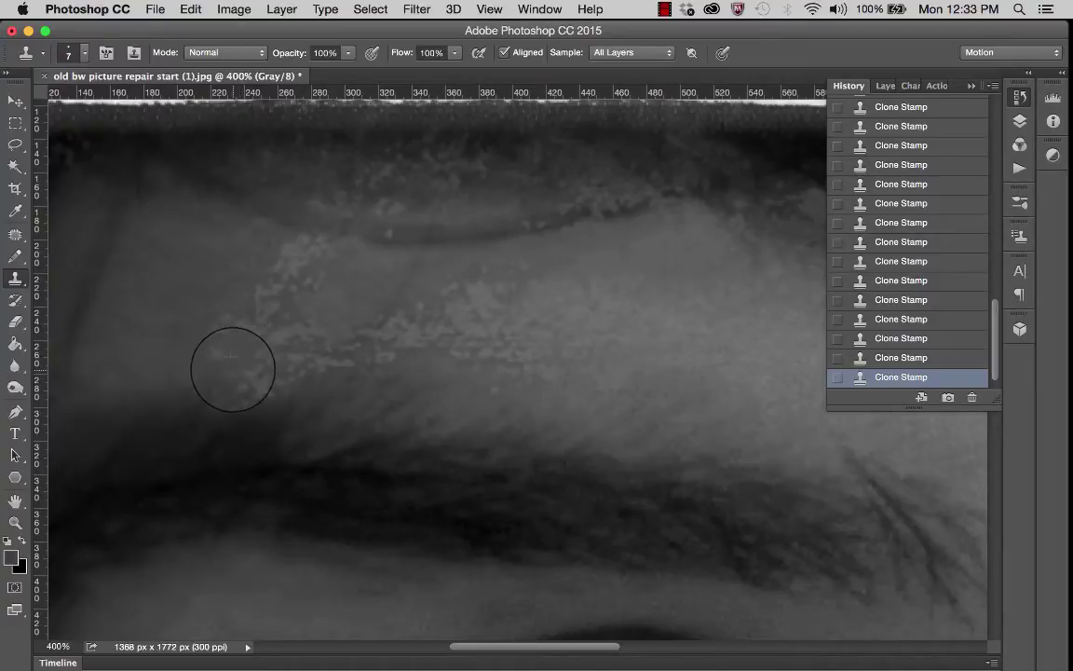
{"action": "left_click", "coordinate": [68, 52]}
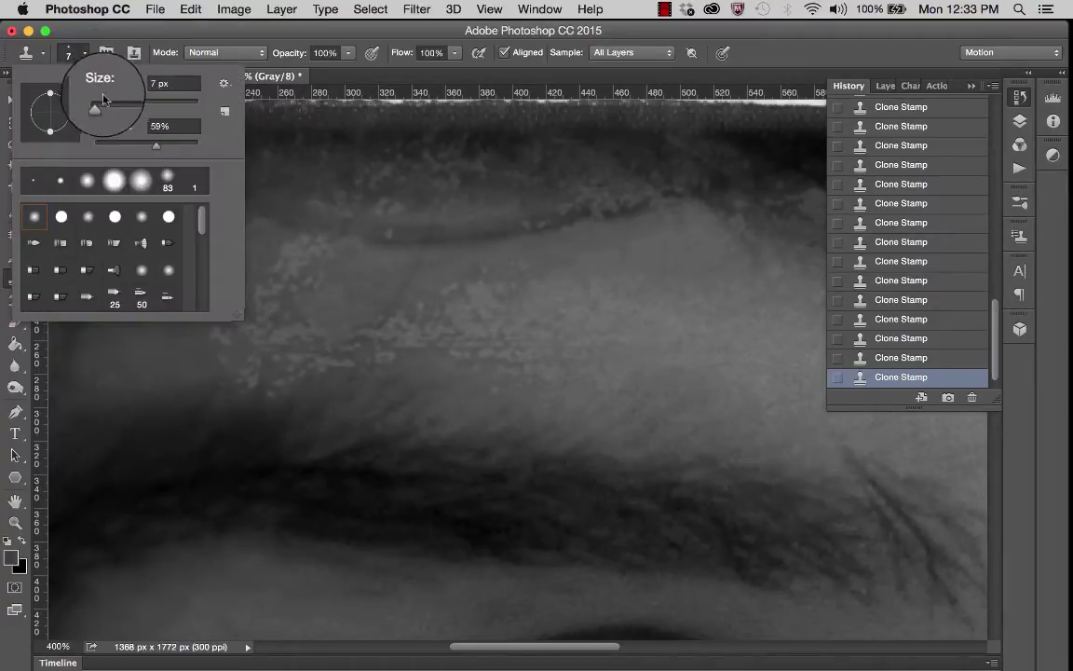
{"action": "left_click_drag", "start_coordinate": [91, 100], "coordinate": [105, 105]}
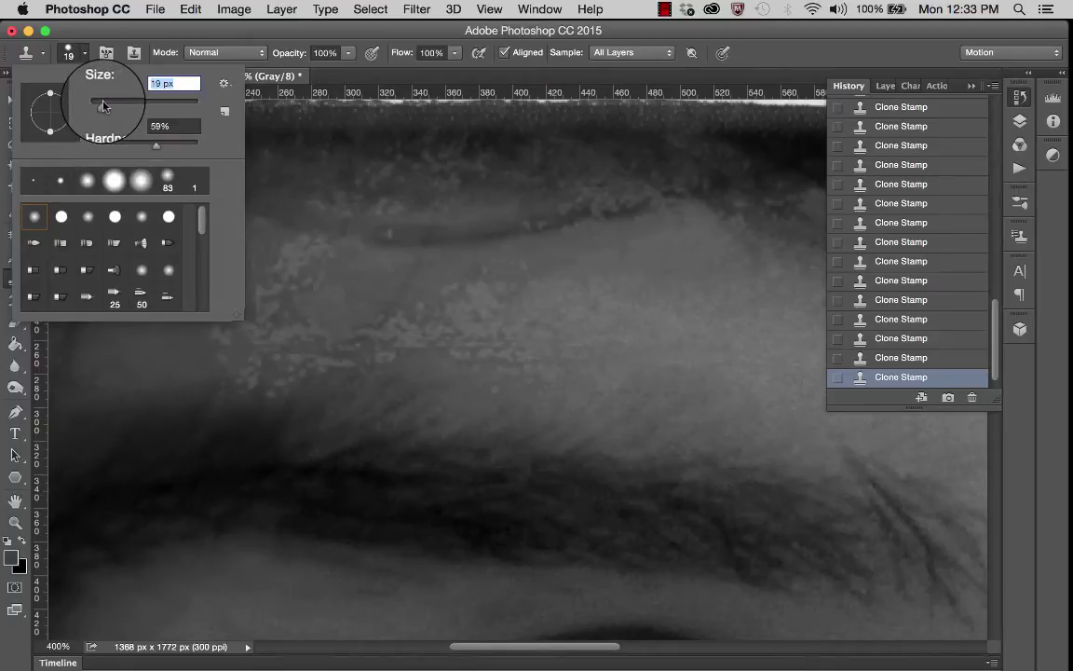
{"action": "left_click", "coordinate": [238, 352]}
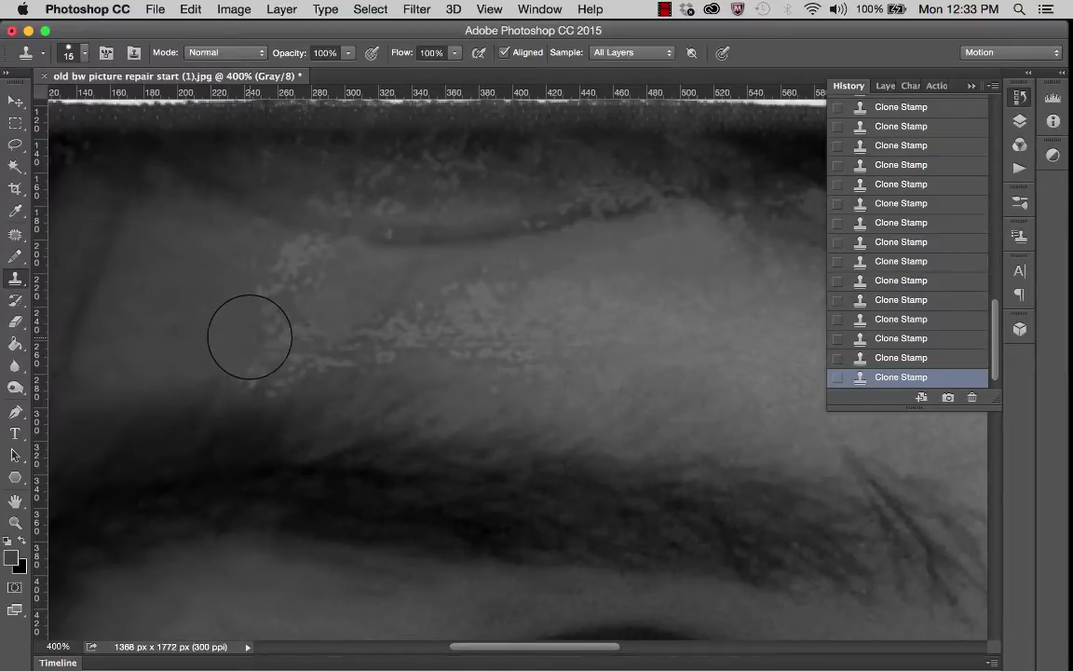
Step: Switch to the Content-Aware Spot Healing Brush and heal individual speckles above the eyebrow
{"action": "left_click", "coordinate": [16, 235]}
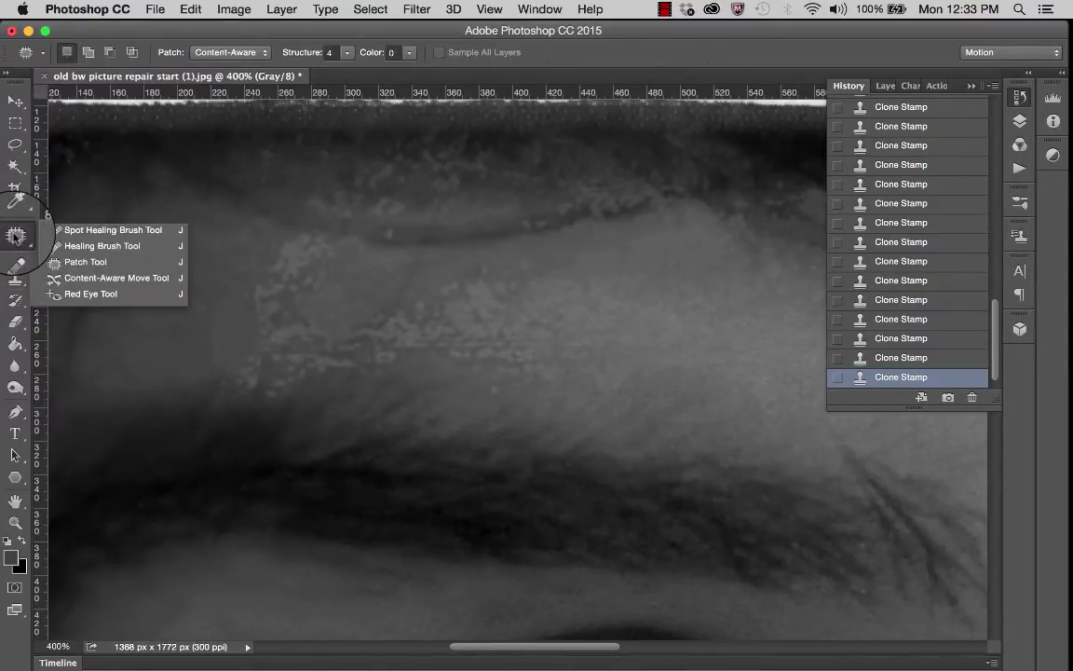
{"action": "left_click", "coordinate": [70, 230]}
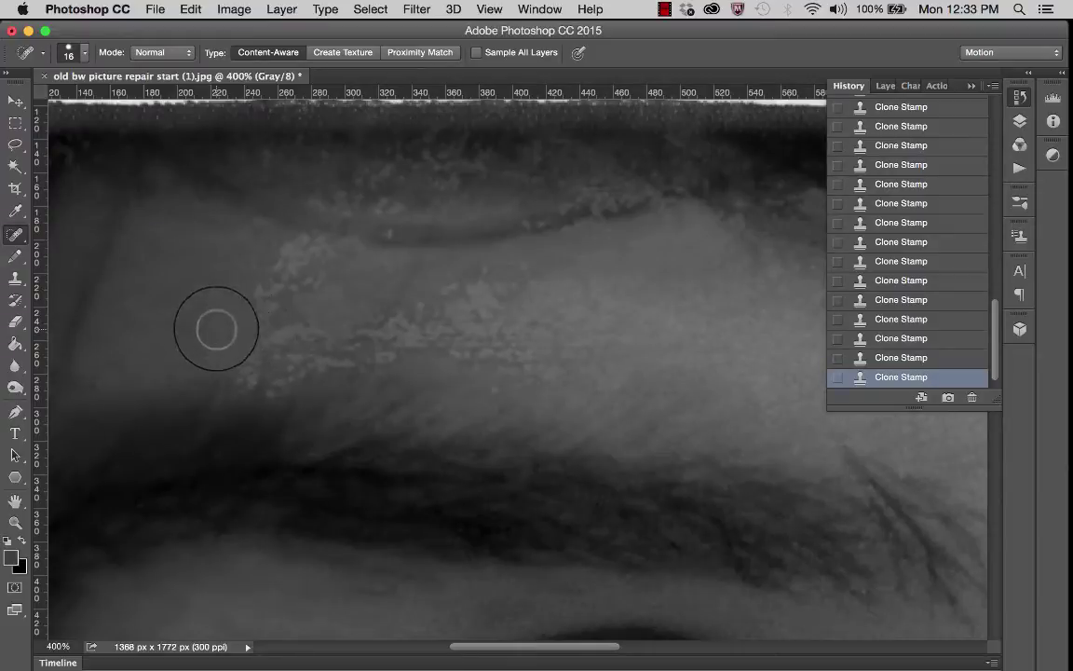
{"action": "left_click", "coordinate": [211, 359]}
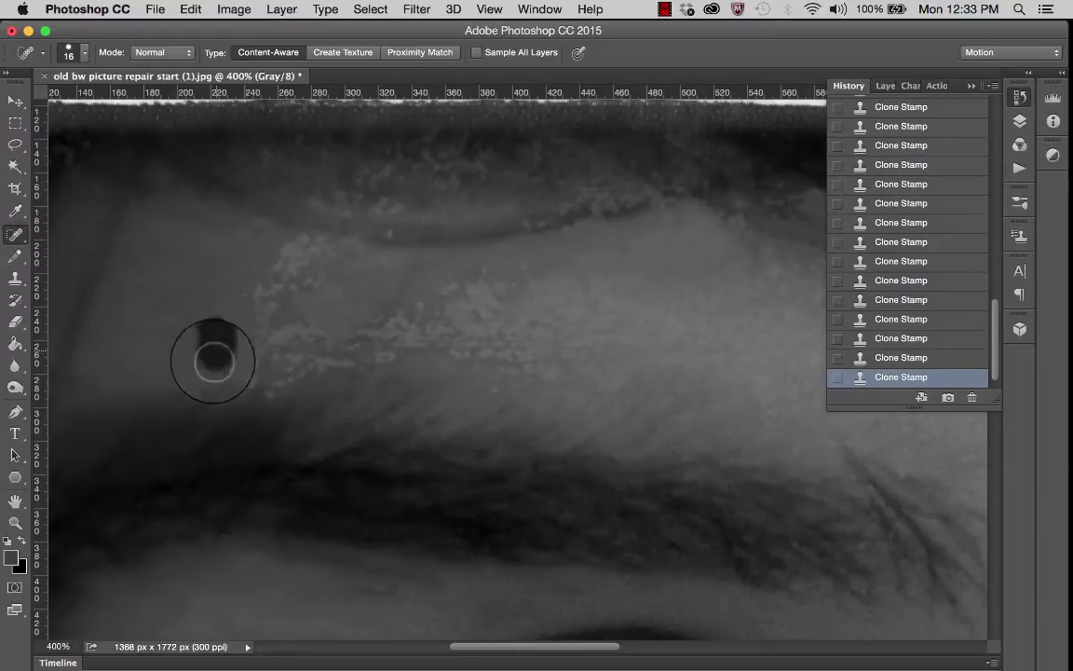
{"action": "left_click", "coordinate": [212, 310]}
{"action": "left_click", "coordinate": [244, 299]}
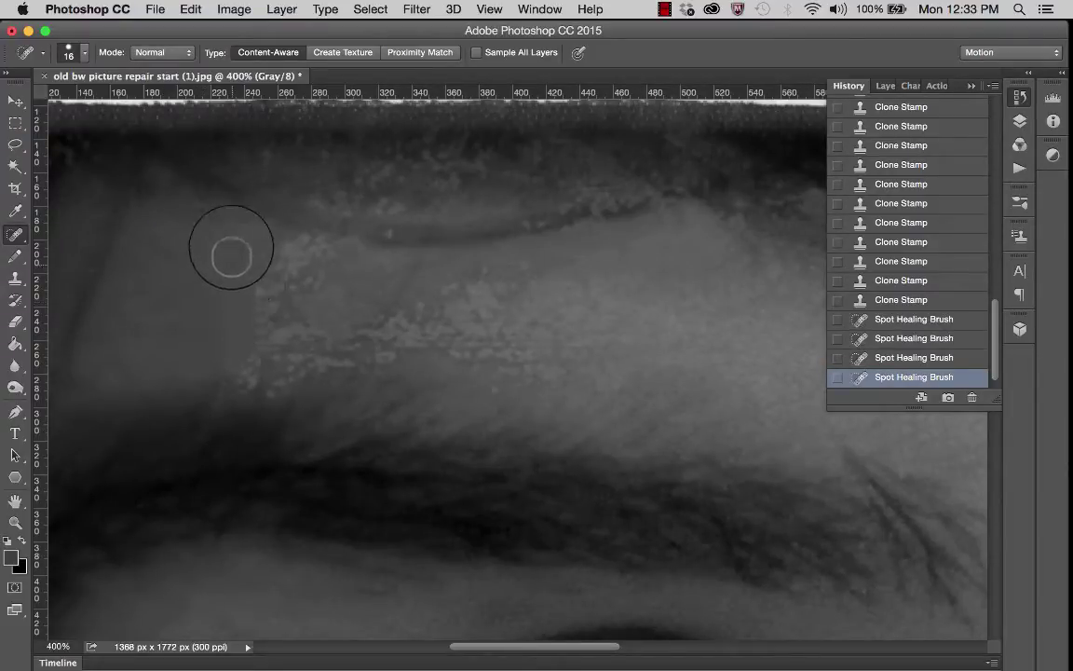
{"action": "left_click", "coordinate": [241, 261]}
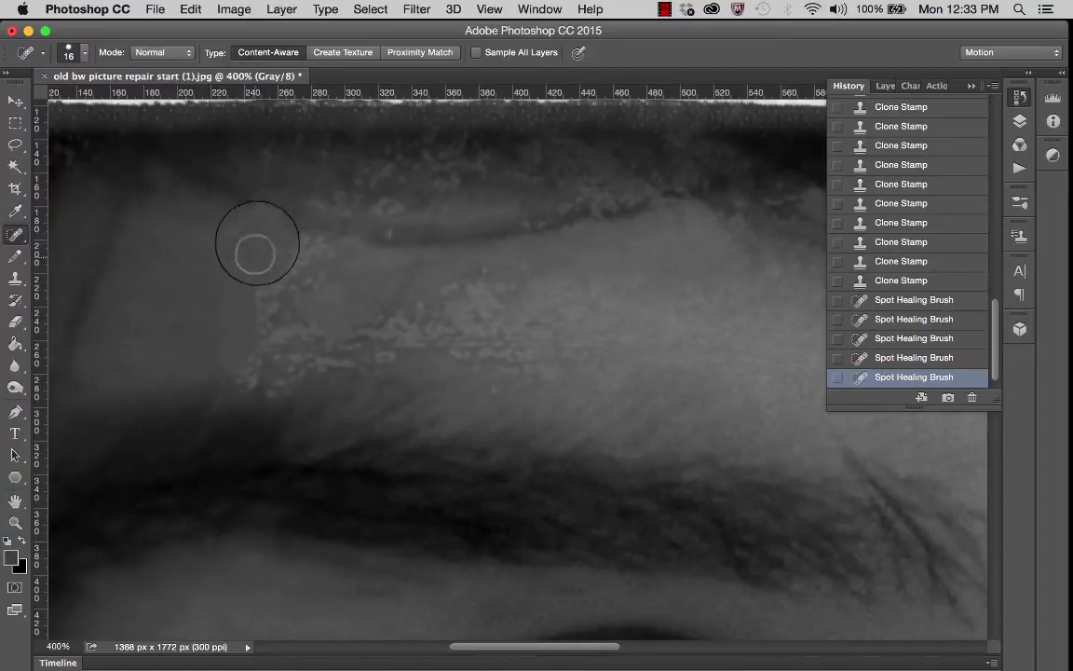
{"action": "left_click", "coordinate": [239, 230]}
{"action": "left_click", "coordinate": [263, 225]}
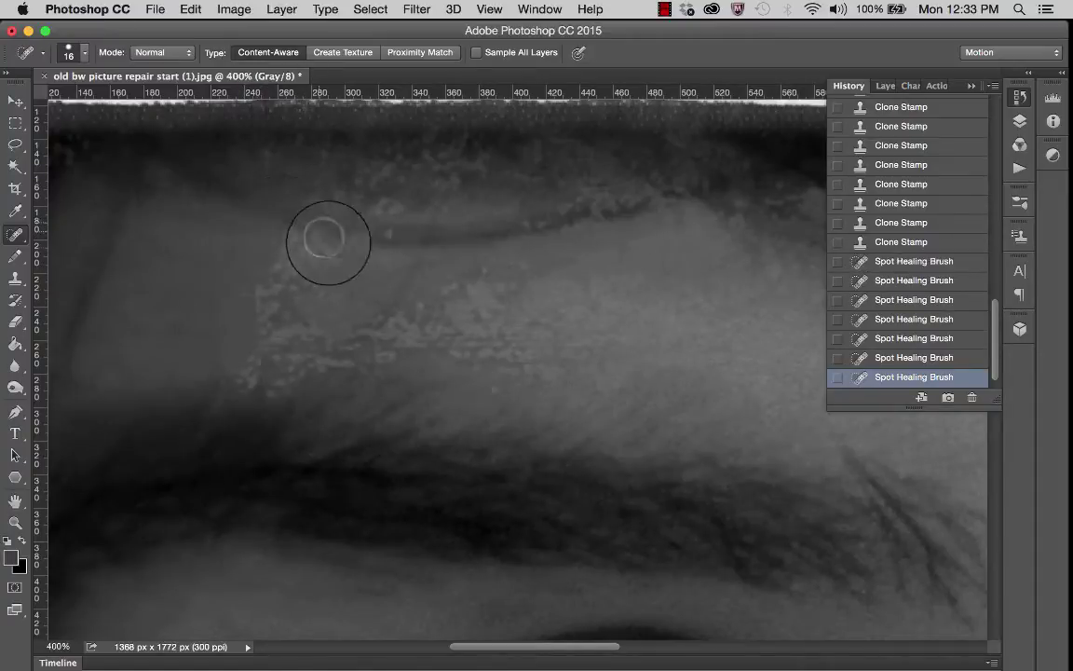
{"action": "left_click", "coordinate": [266, 244]}
{"action": "left_click", "coordinate": [279, 261]}
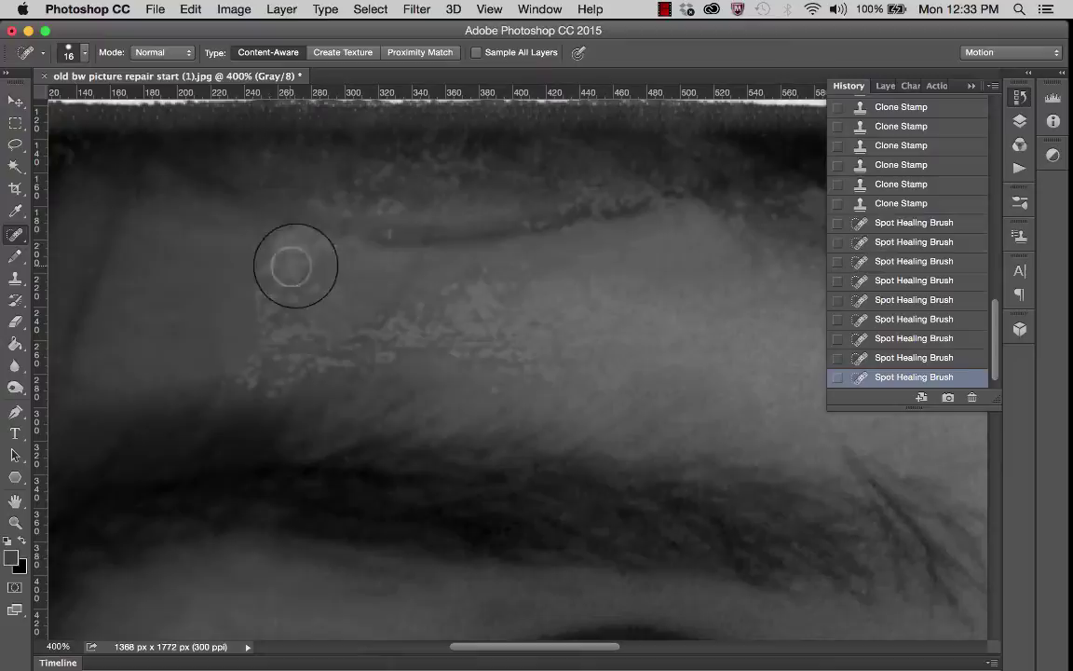
{"action": "left_click", "coordinate": [273, 240]}
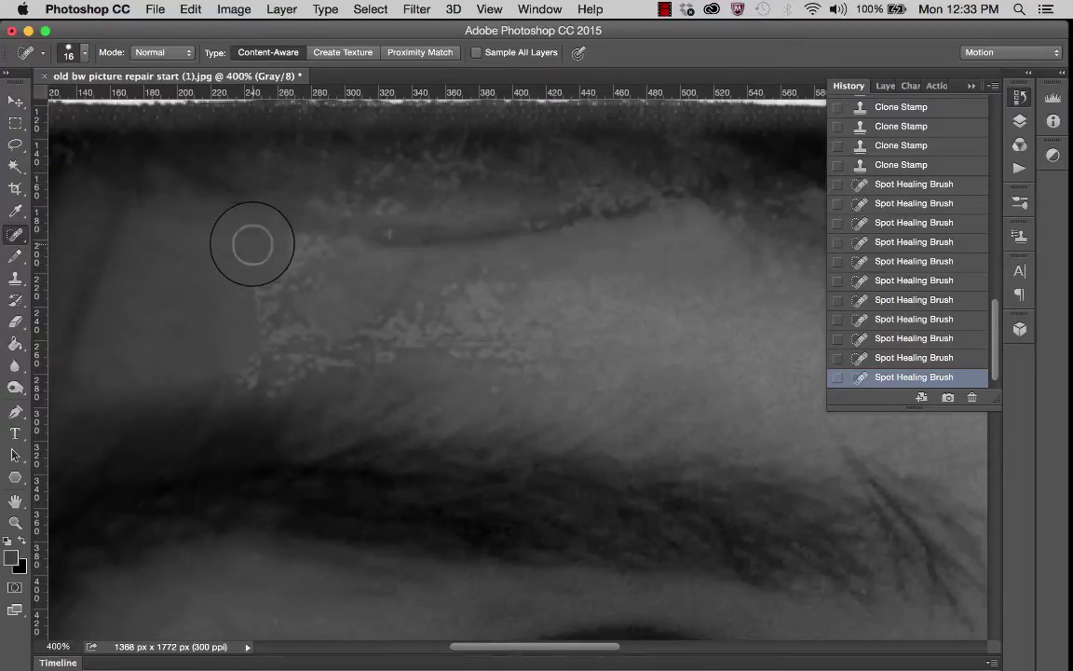
Step: Heal strokes along the patch edges and the band of blotches across the forehead
{"action": "left_click_drag", "start_coordinate": [270, 233], "coordinate": [333, 243]}
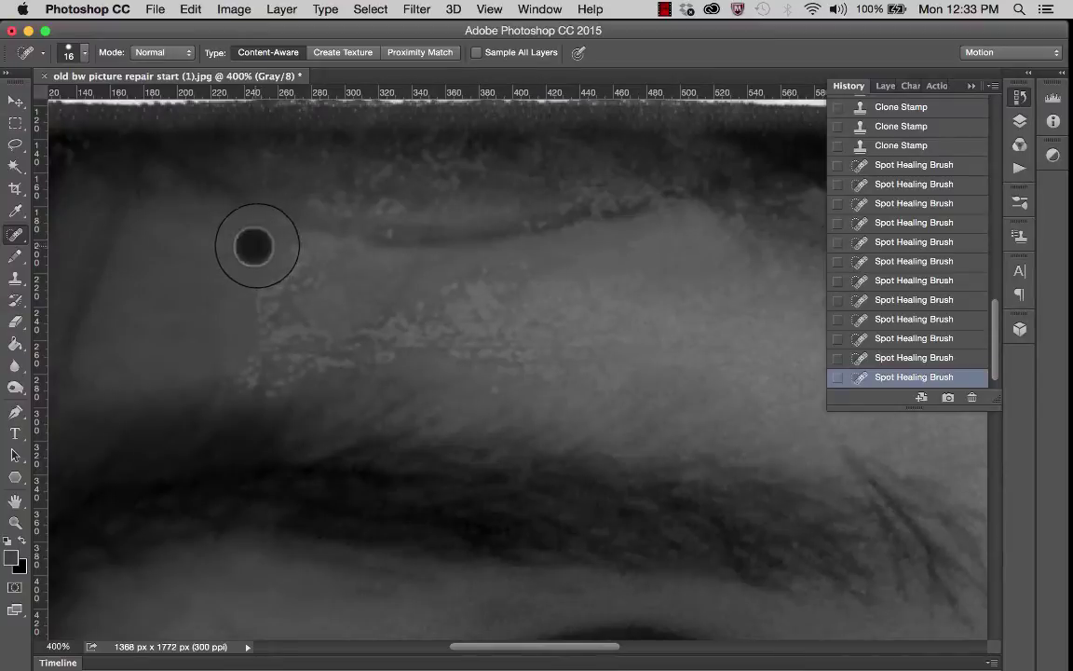
{"action": "left_click_drag", "start_coordinate": [256, 239], "coordinate": [334, 264]}
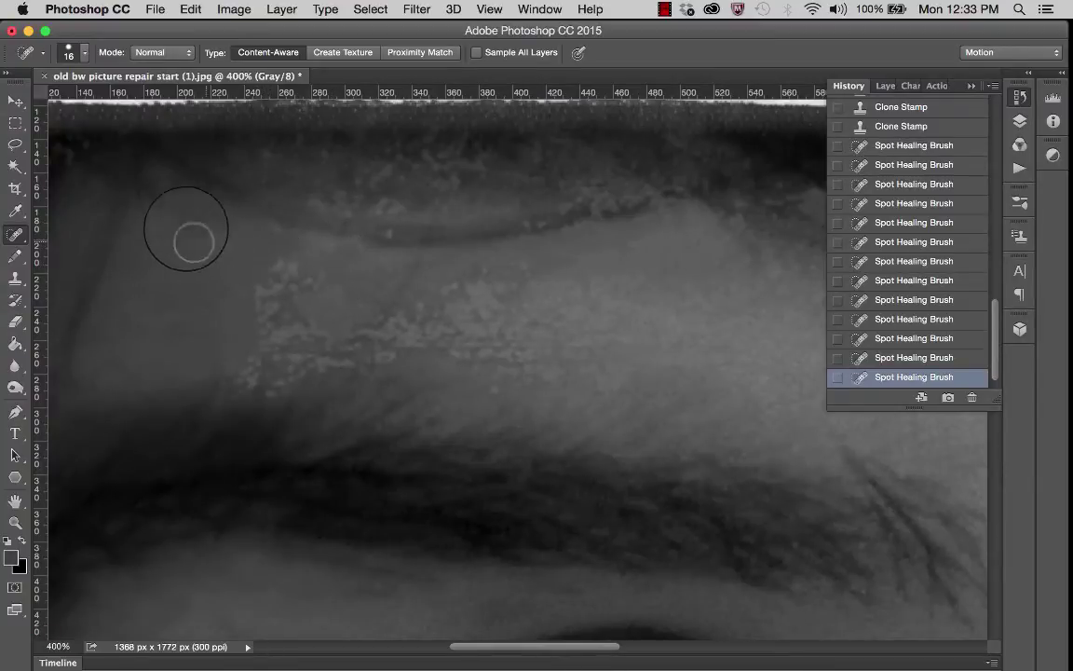
{"action": "left_click_drag", "start_coordinate": [183, 212], "coordinate": [289, 243]}
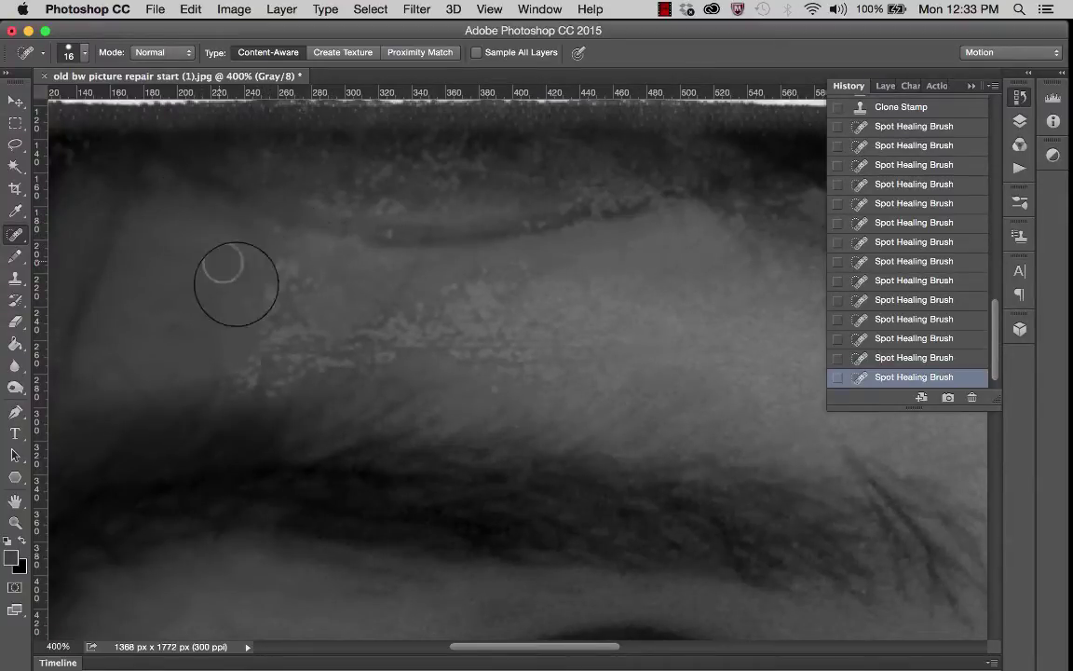
{"action": "scroll", "coordinate": [366, 344], "scroll_direction": "down", "scroll_amount": 3}
{"action": "scroll", "coordinate": [366, 344], "scroll_direction": "right", "scroll_amount": 1}
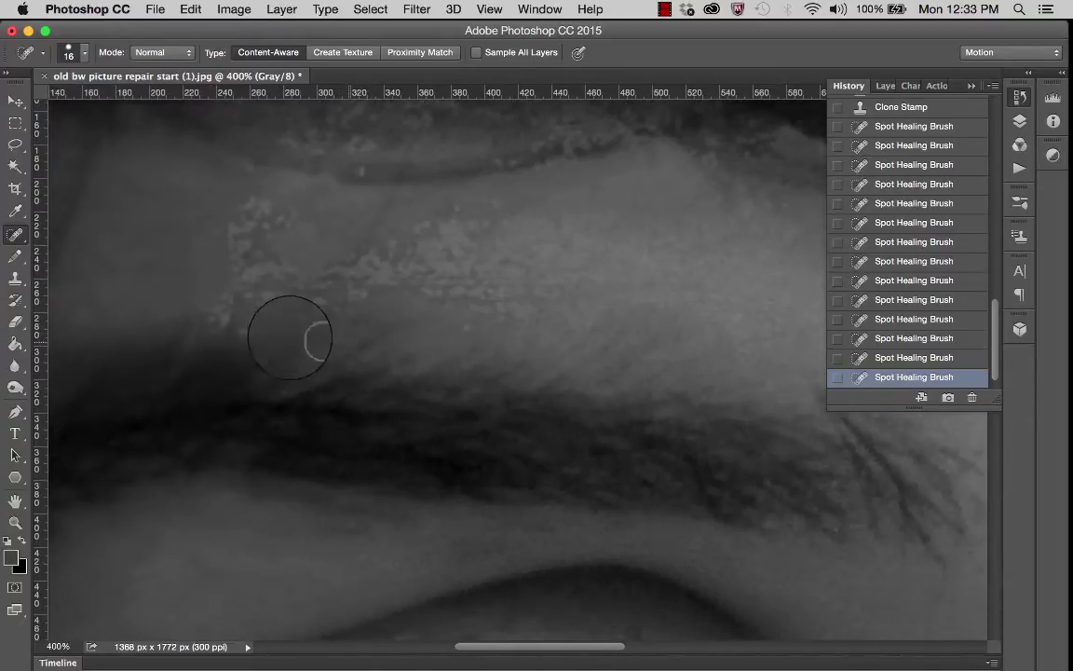
{"action": "left_click_drag", "start_coordinate": [248, 316], "coordinate": [262, 319]}
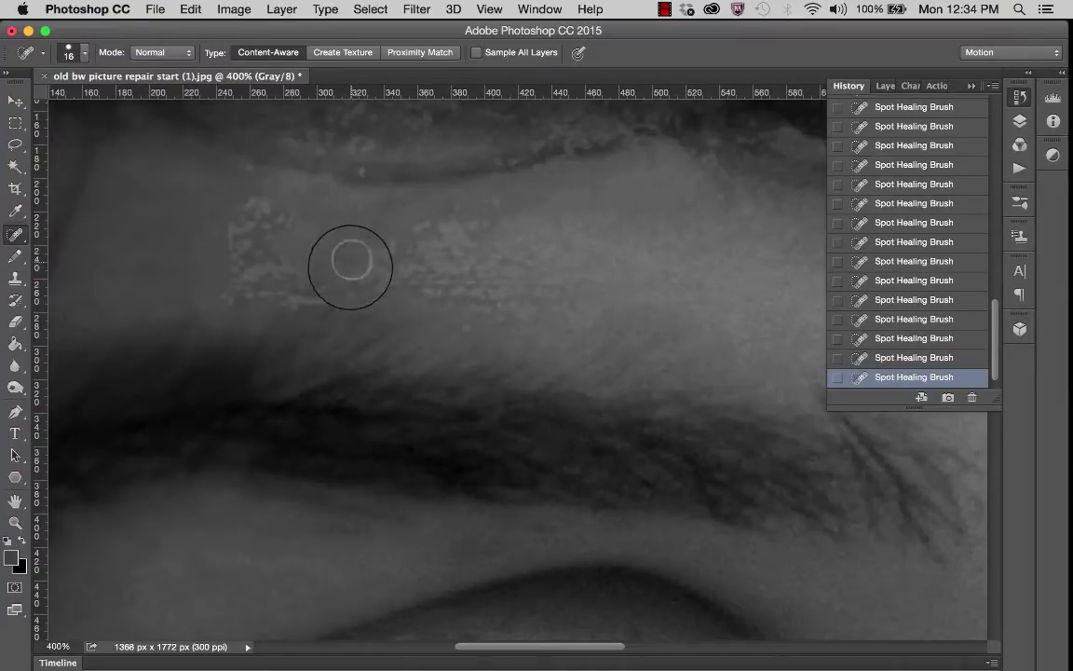
{"action": "left_click", "coordinate": [325, 284]}
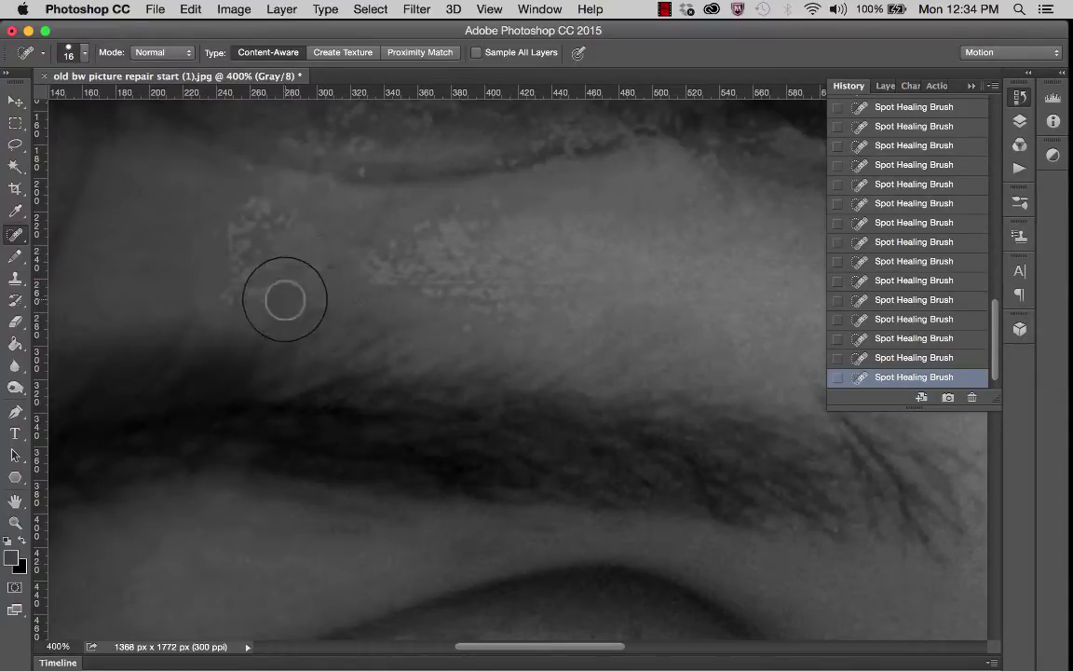
{"action": "left_click_drag", "start_coordinate": [259, 292], "coordinate": [340, 299]}
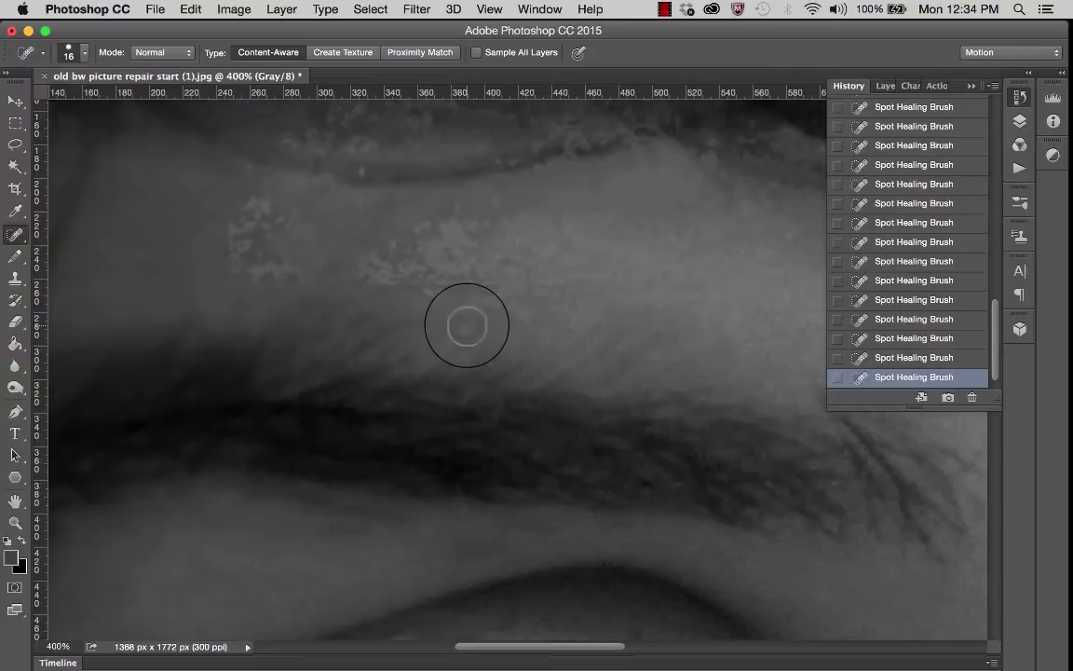
{"action": "scroll", "coordinate": [540, 322], "scroll_direction": "right", "scroll_amount": 3}
{"action": "scroll", "coordinate": [540, 322], "scroll_direction": "up", "scroll_amount": 2}
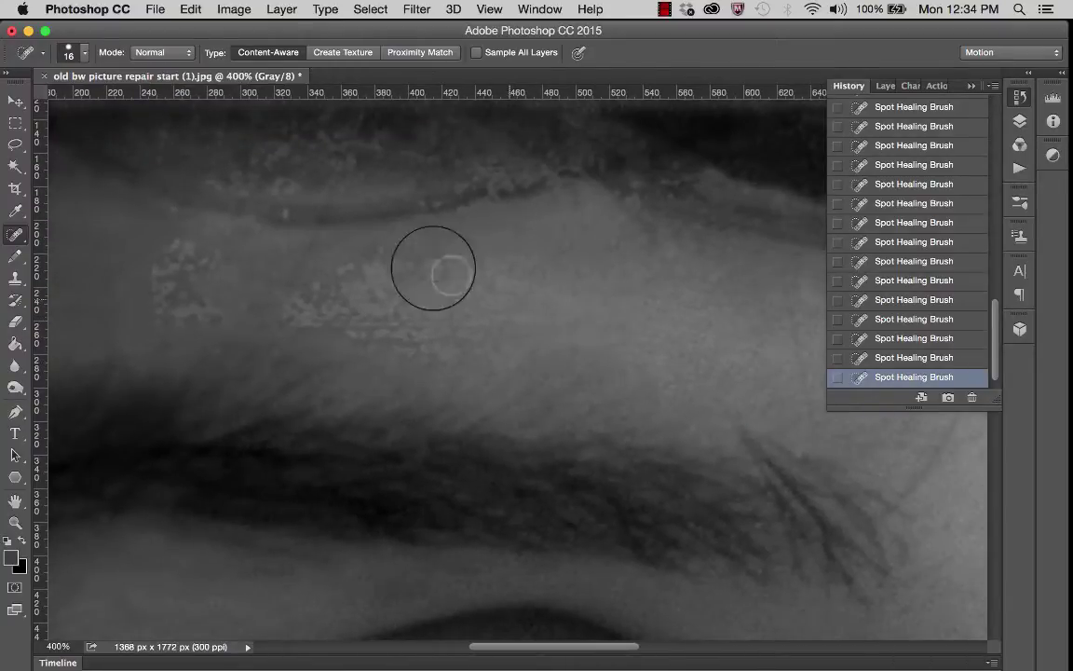
Step: Zoom out to about 97% to view the whole face, then back to about 186% on the upper-left forehead
{"action": "scroll", "coordinate": [400, 247], "scroll_direction": "down", "scroll_amount": 3}
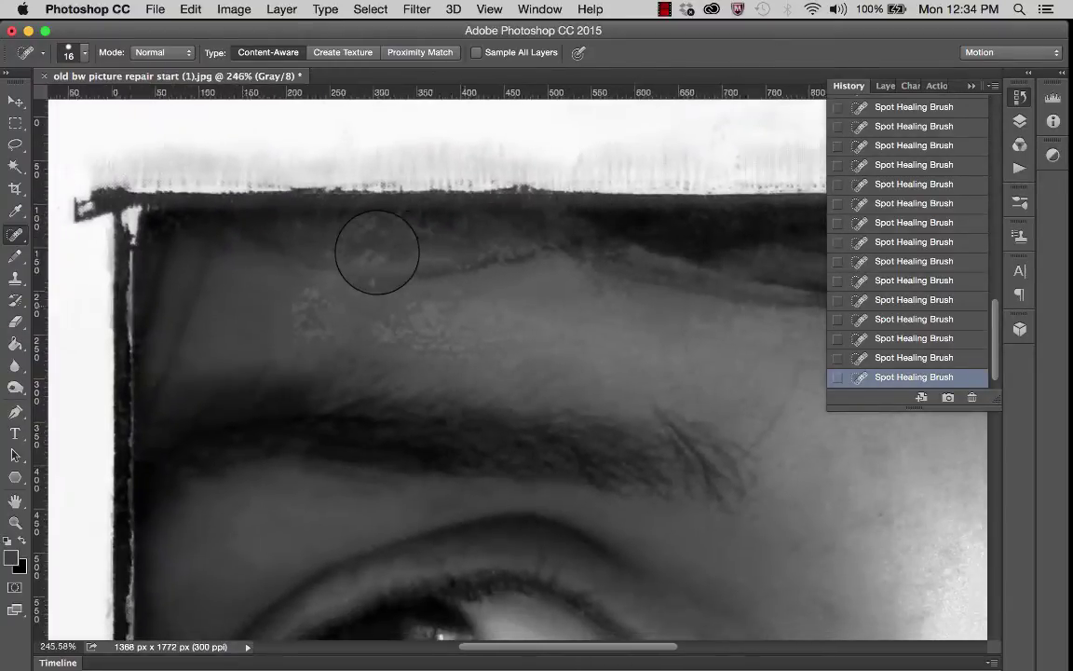
{"action": "scroll", "coordinate": [377, 251], "scroll_direction": "down", "scroll_amount": 2}
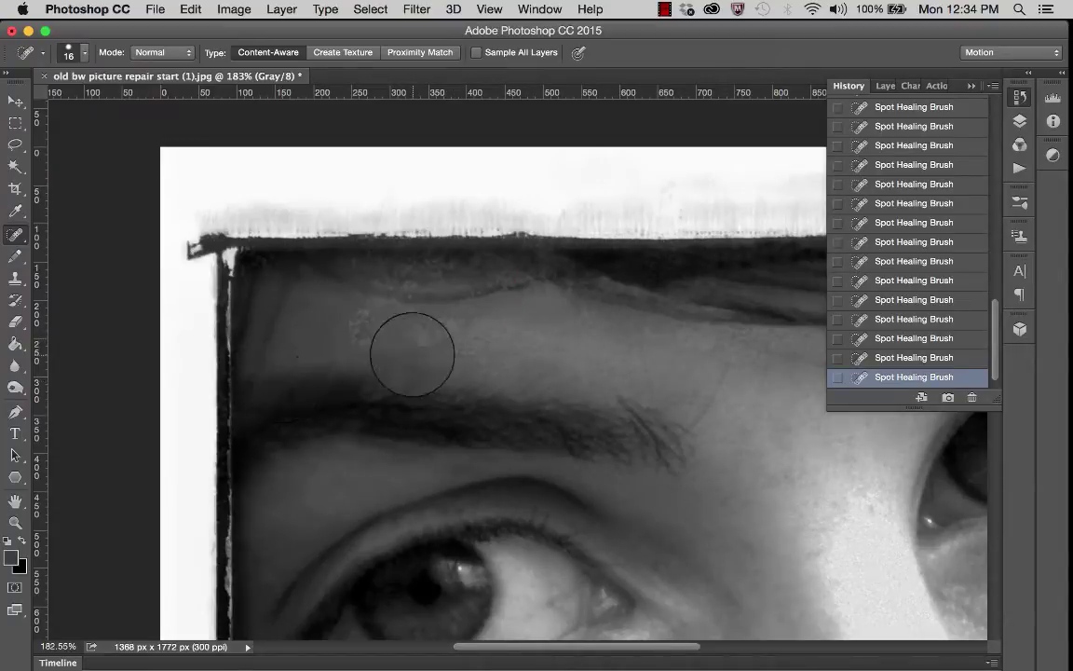
{"action": "scroll", "coordinate": [412, 354], "scroll_direction": "down", "scroll_amount": 3}
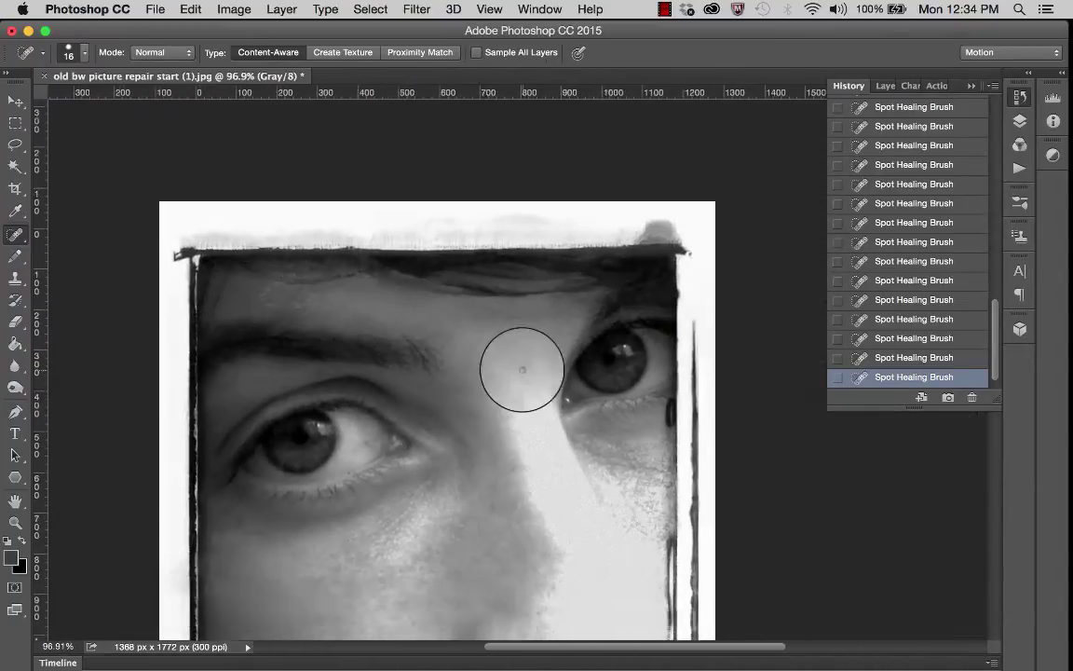
{"action": "scroll", "coordinate": [522, 370], "scroll_direction": "down", "scroll_amount": 2}
{"action": "scroll", "coordinate": [522, 370], "scroll_direction": "left", "scroll_amount": 2}
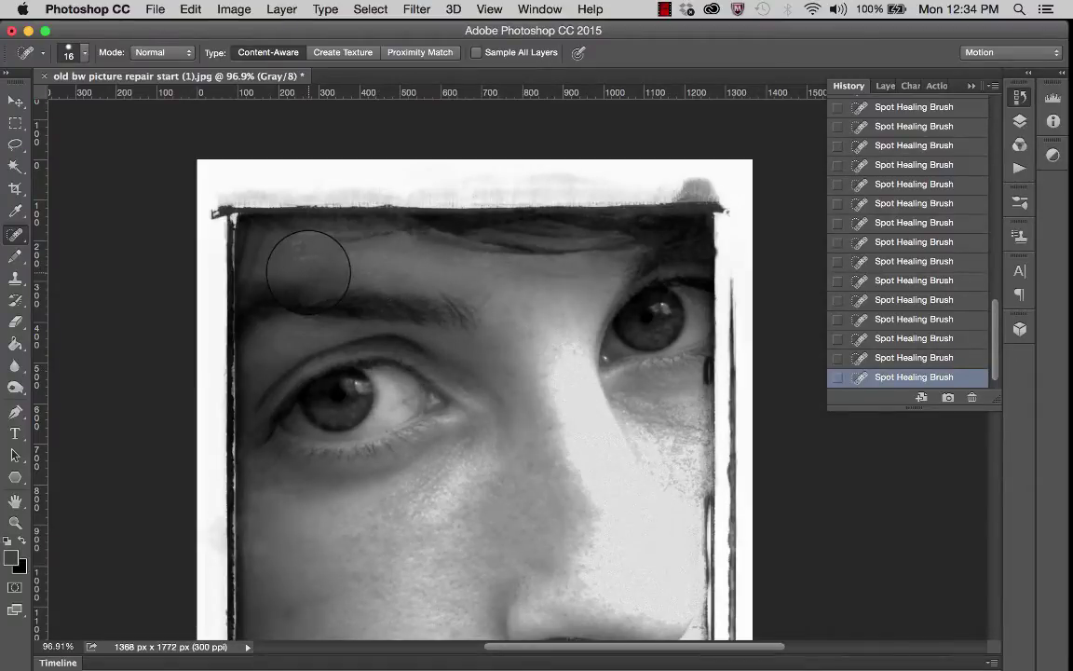
{"action": "scroll", "coordinate": [308, 272], "scroll_direction": "up", "scroll_amount": 5}
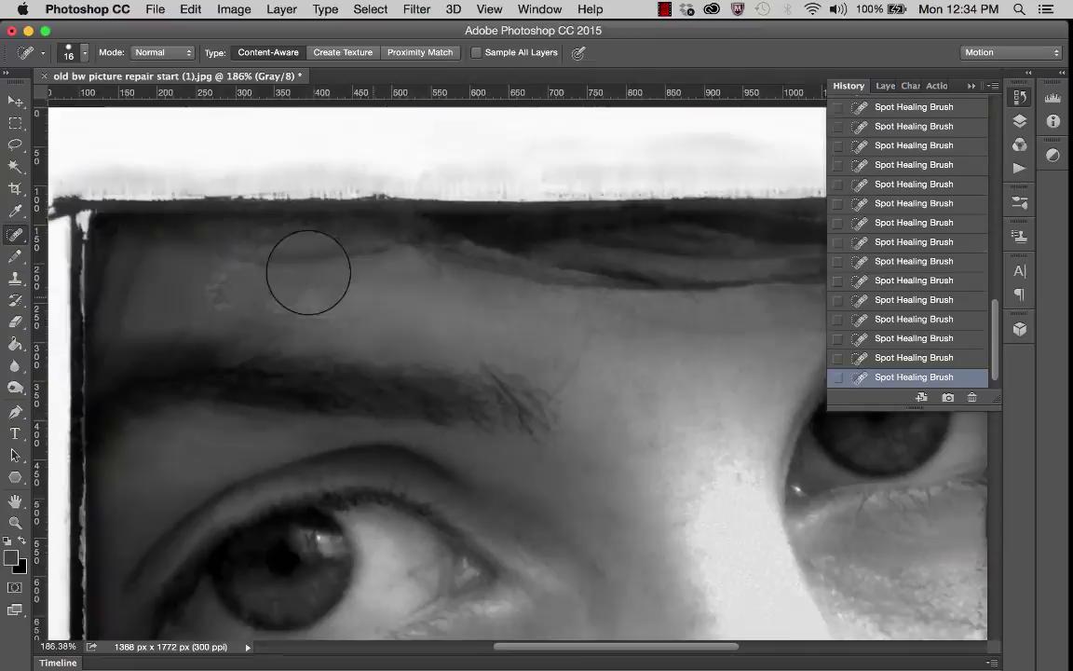
{"action": "scroll", "coordinate": [309, 272], "scroll_direction": "down", "scroll_amount": 1}
{"action": "scroll", "coordinate": [308, 272], "scroll_direction": "left", "scroll_amount": 2}
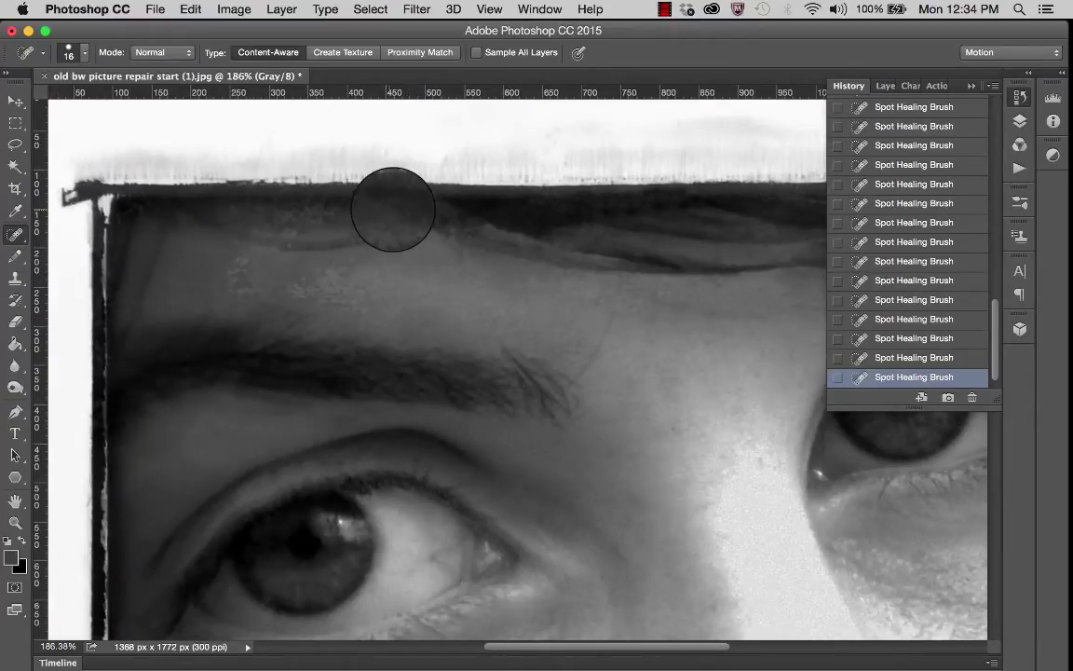
Step: Zoom to 800% on the speckled patch above the eyelid
{"action": "left_click", "coordinate": [15, 523]}
{"action": "left_click", "coordinate": [247, 303]}
{"action": "left_click", "coordinate": [248, 304]}
{"action": "left_click", "coordinate": [248, 304]}
{"action": "left_click", "coordinate": [248, 304]}
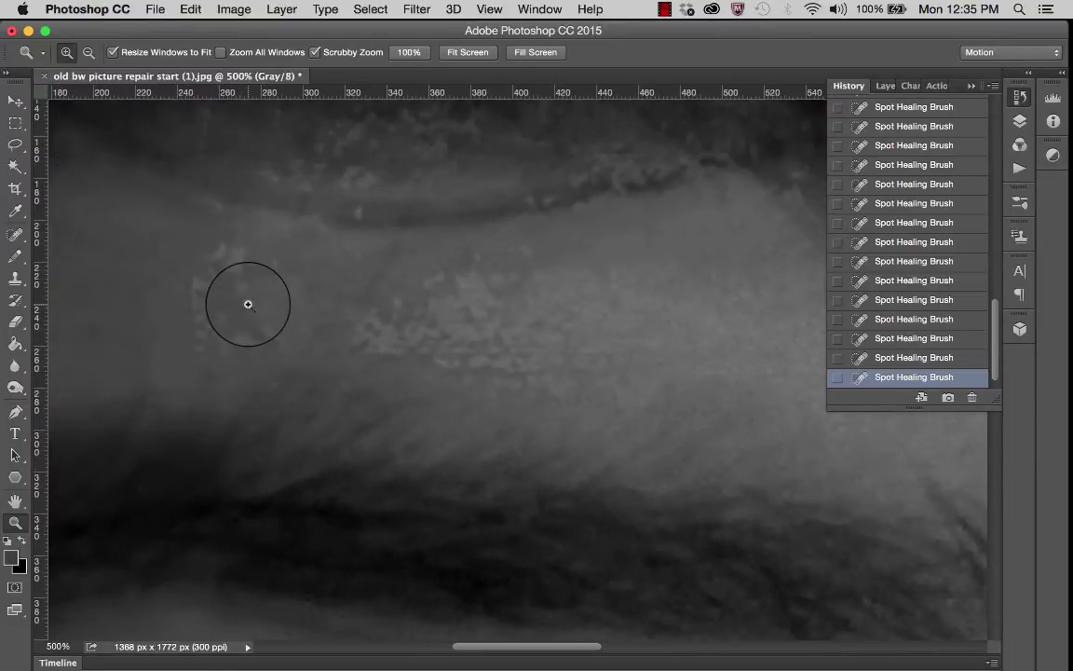
{"action": "left_click", "coordinate": [247, 304]}
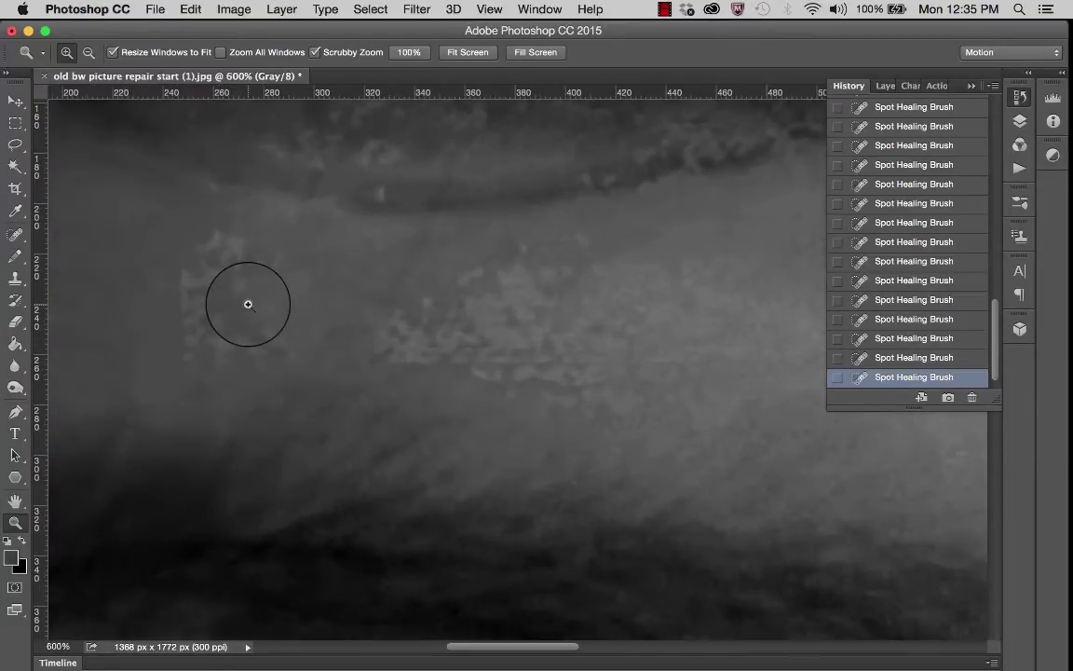
{"action": "left_click", "coordinate": [248, 304]}
{"action": "left_click", "coordinate": [248, 303]}
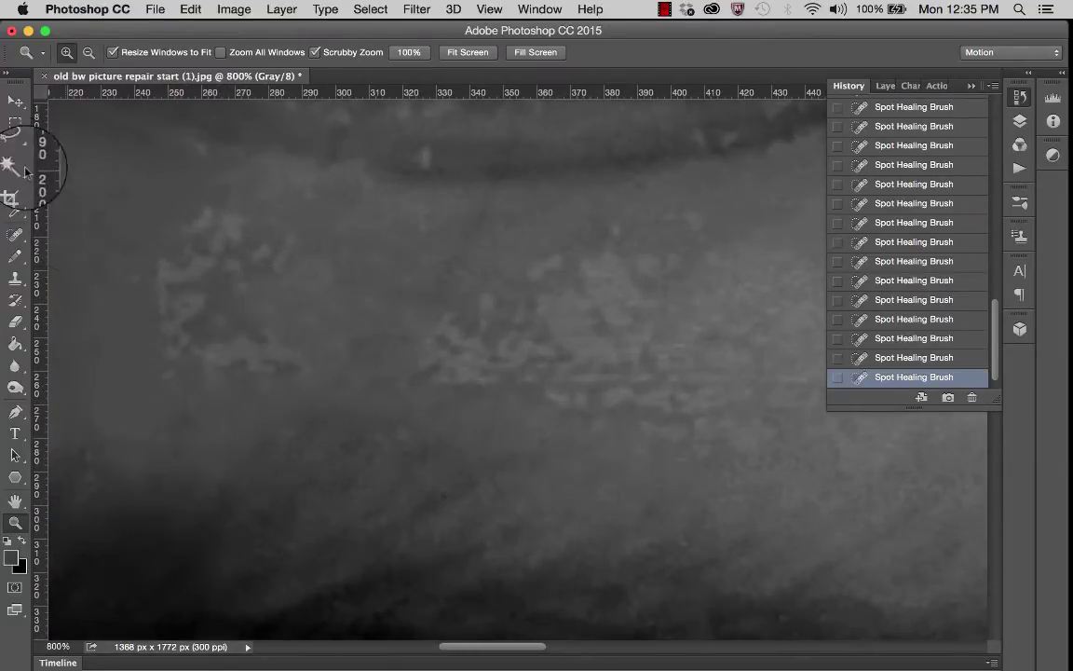
Step: Clone over the light blotches with a 4 px Clone Stamp brush
{"action": "left_click", "coordinate": [16, 270]}
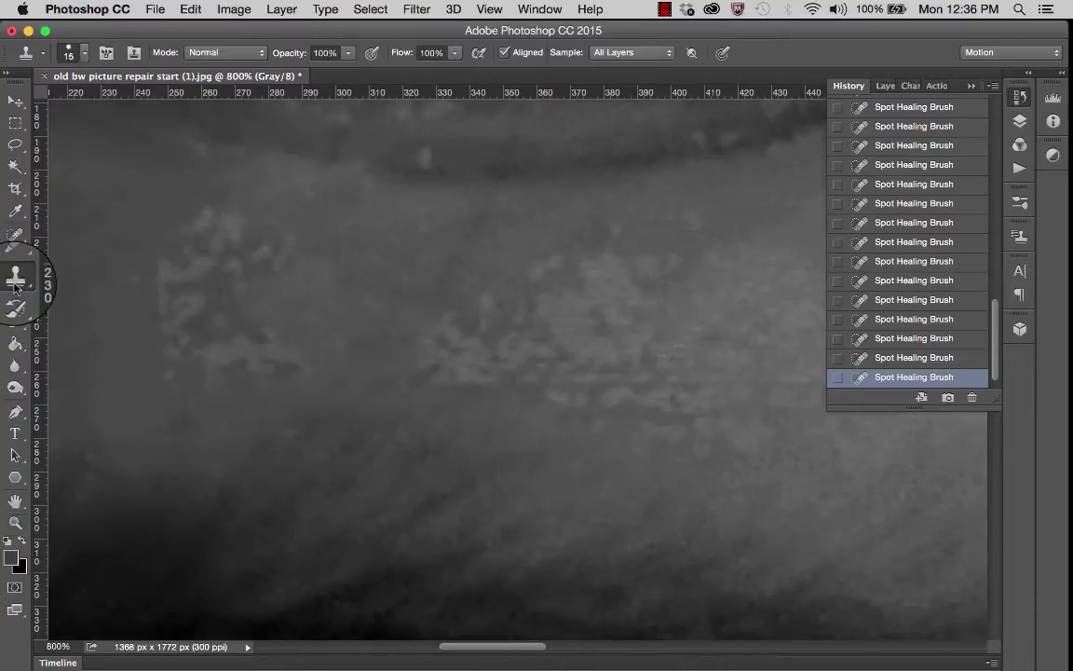
{"action": "left_click", "coordinate": [85, 52]}
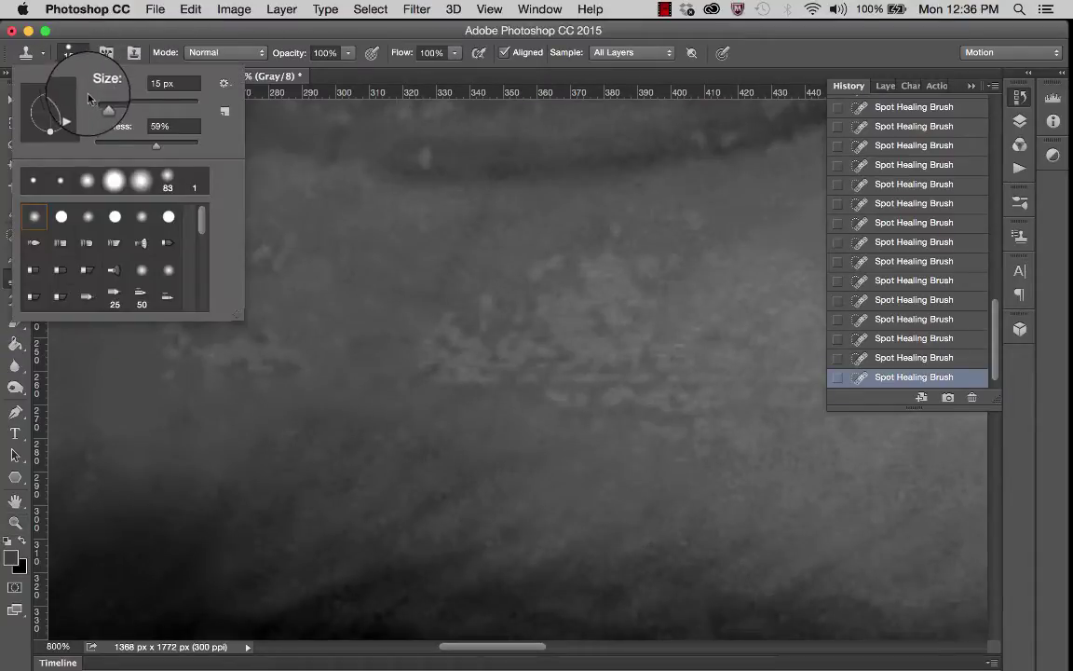
{"action": "left_click_drag", "start_coordinate": [100, 104], "coordinate": [95, 104]}
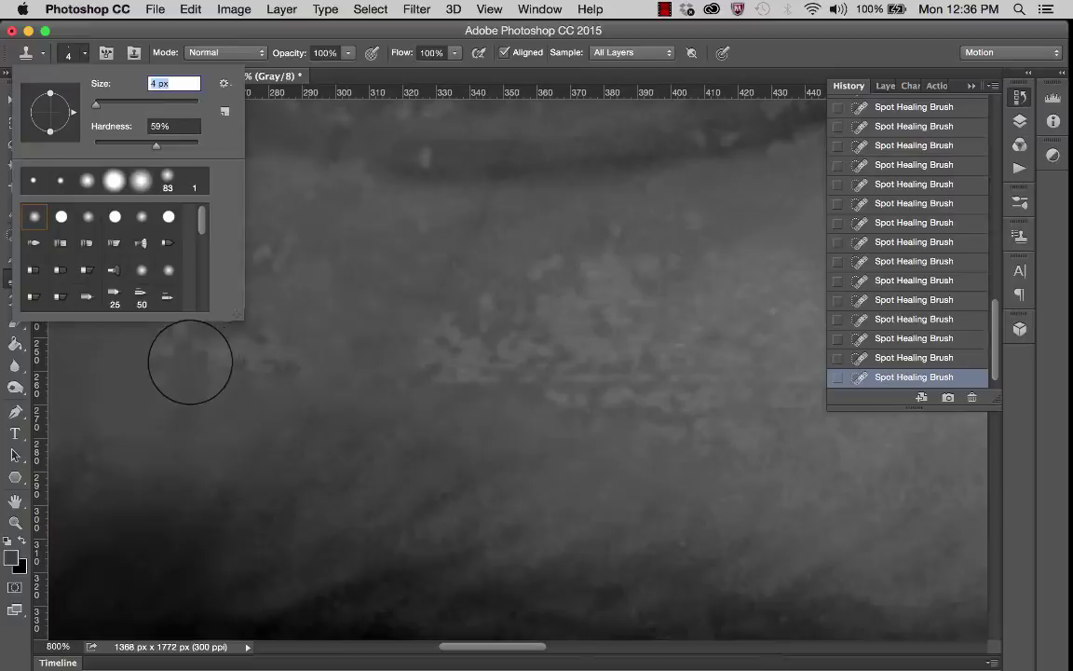
{"action": "key", "text": "Return"}
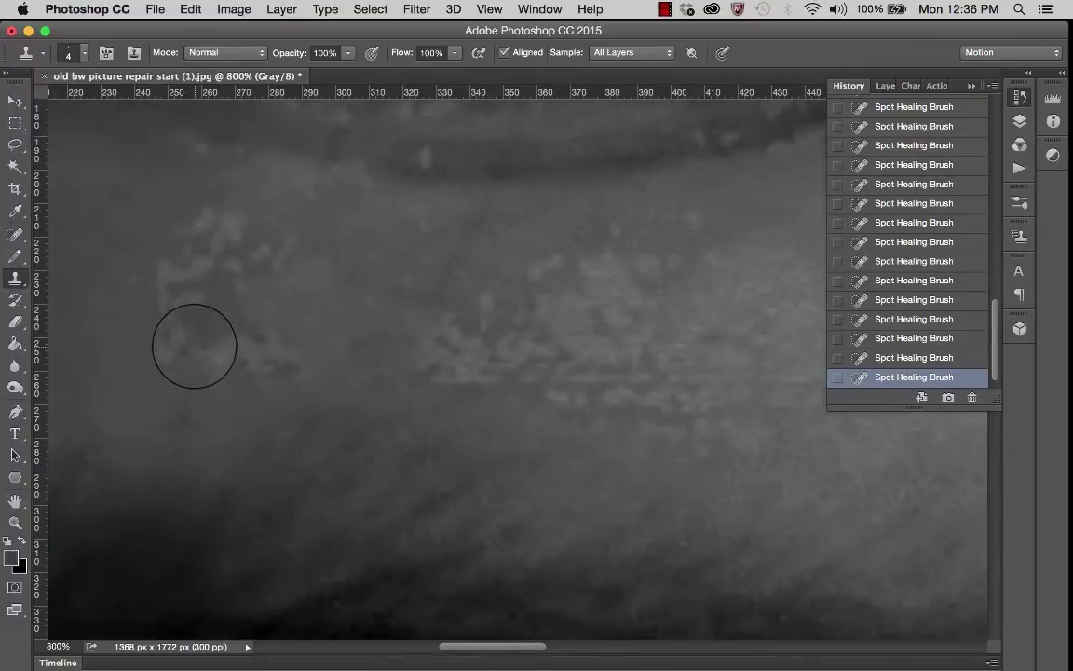
{"action": "left_click_drag", "start_coordinate": [195, 345], "coordinate": [199, 350]}
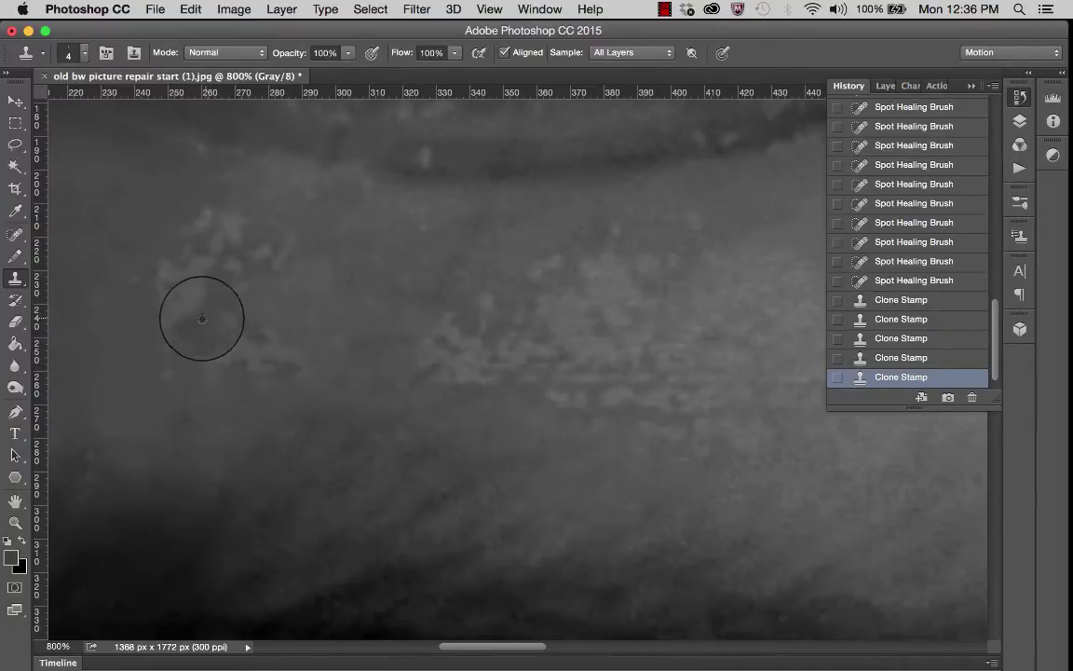
{"action": "mouse_move", "coordinate": [200, 307]}
{"action": "left_mouse_down"}
{"action": "mouse_move", "coordinate": [200, 296]}
{"action": "mouse_move", "coordinate": [219, 321]}
{"action": "left_mouse_up"}
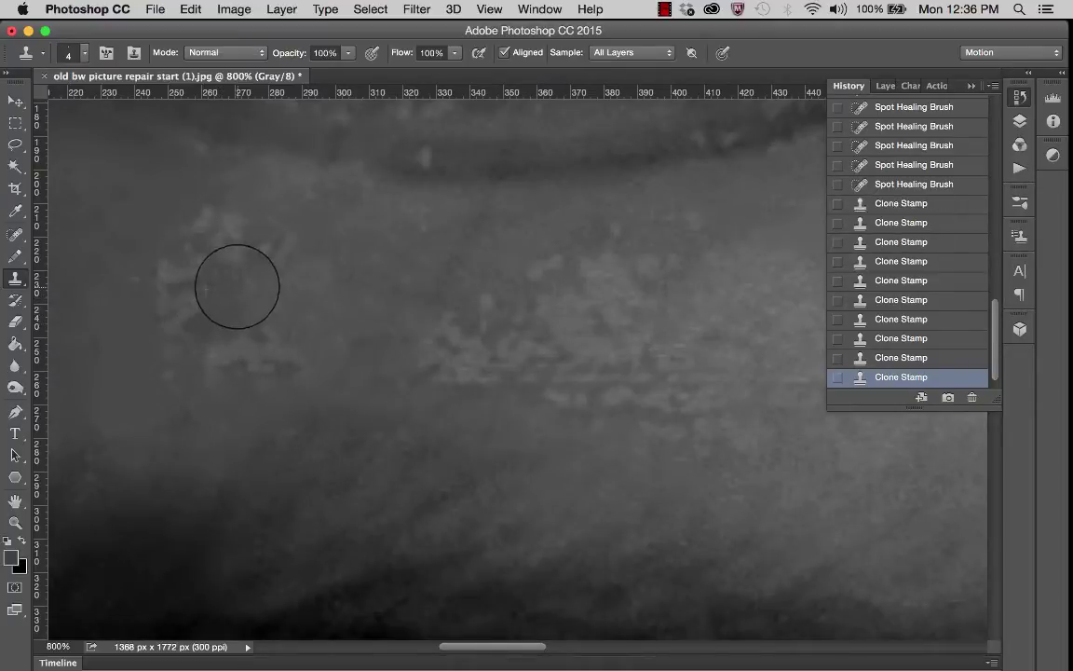
{"action": "mouse_move", "coordinate": [248, 284]}
{"action": "left_mouse_down"}
{"action": "mouse_move", "coordinate": [228, 280]}
{"action": "mouse_move", "coordinate": [232, 256]}
{"action": "mouse_move", "coordinate": [238, 321]}
{"action": "left_mouse_up"}
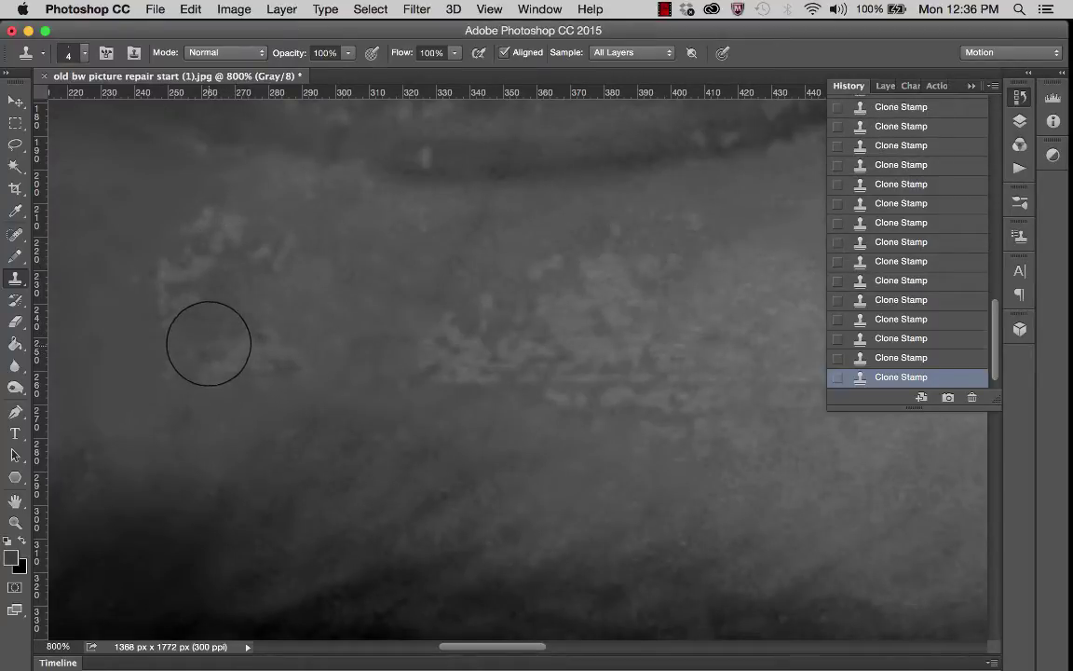
{"action": "scroll", "coordinate": [142, 278], "scroll_direction": "left", "scroll_amount": 4}
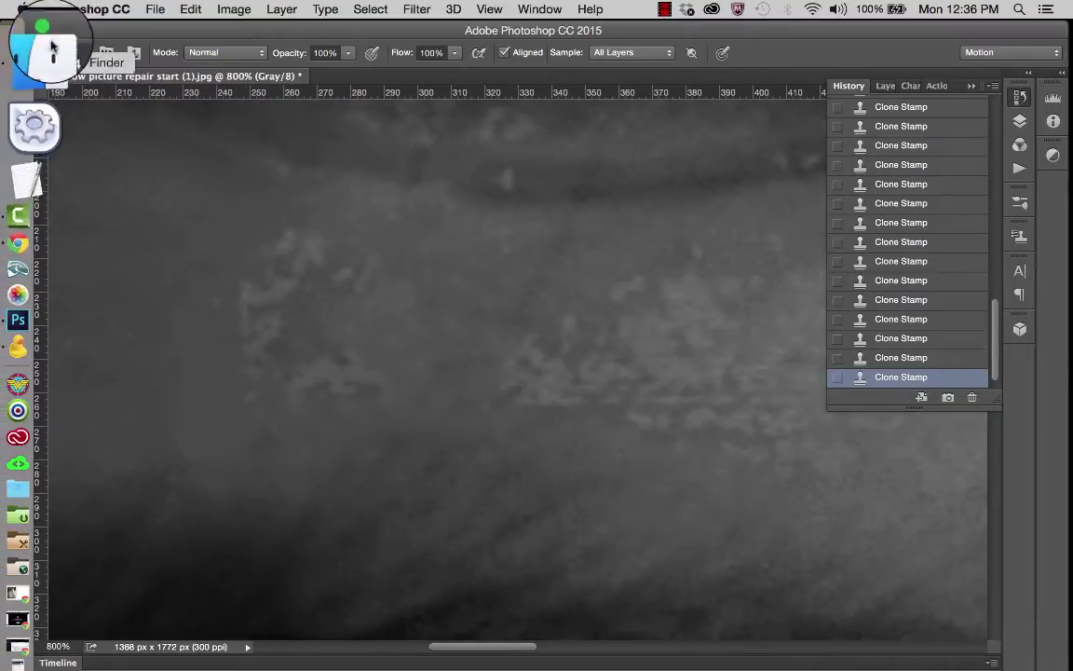
Step: Enlarge the clone brush to 17 px and blend the remaining light patches
{"action": "left_click", "coordinate": [72, 53]}
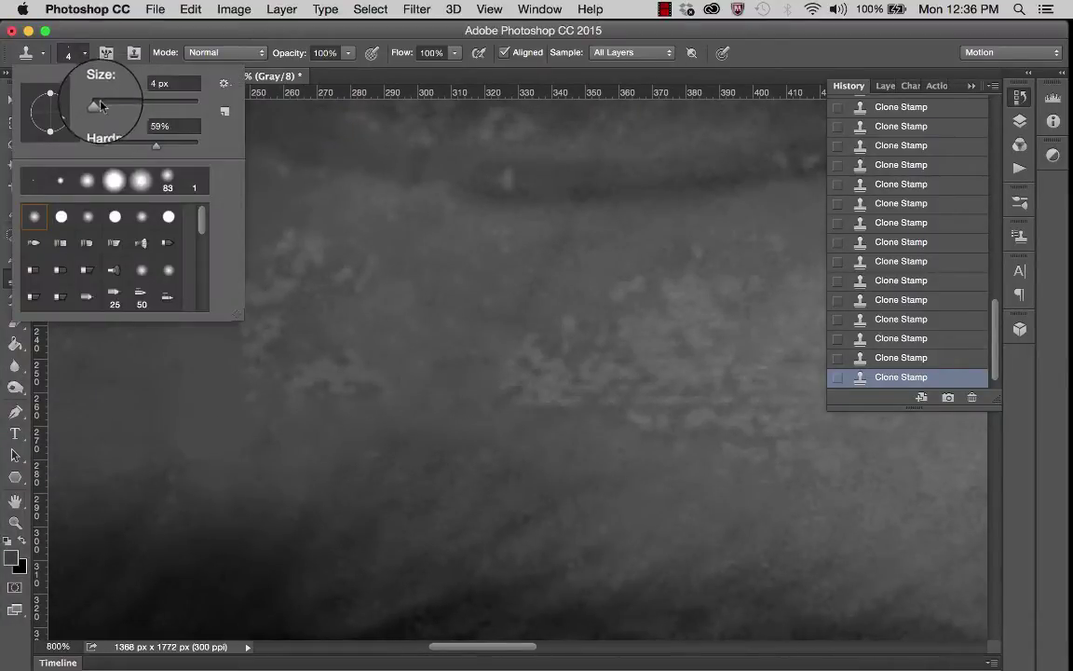
{"action": "left_click_drag", "start_coordinate": [99, 105], "coordinate": [103, 105]}
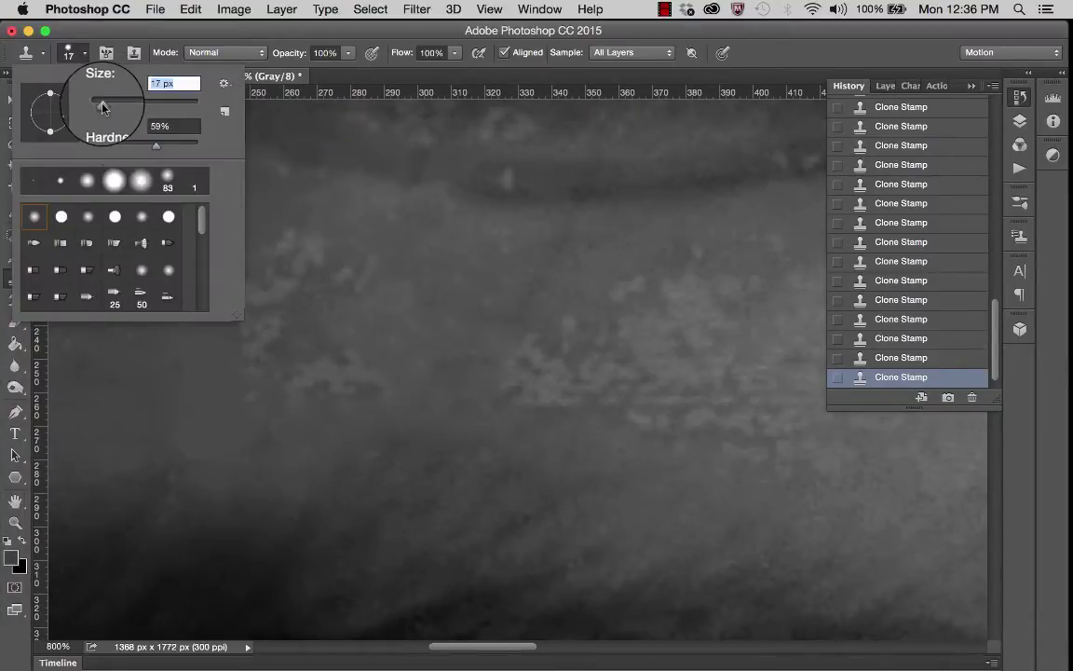
{"action": "left_click", "coordinate": [333, 319]}
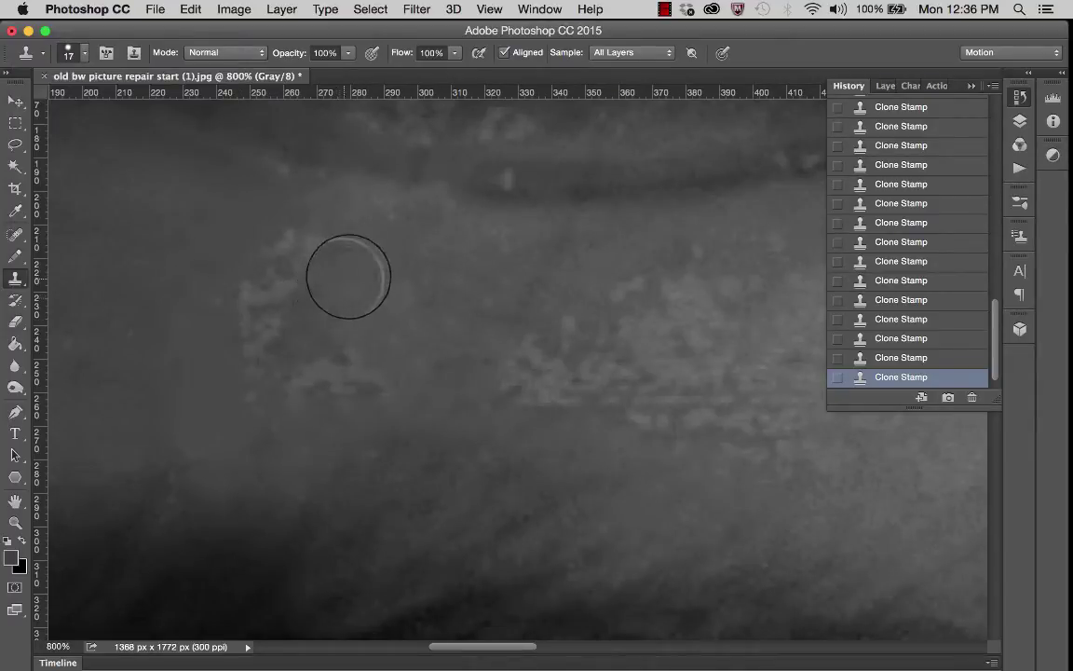
{"action": "mouse_move", "coordinate": [353, 260]}
{"action": "left_mouse_down"}
{"action": "mouse_move", "coordinate": [333, 373]}
{"action": "mouse_move", "coordinate": [306, 370]}
{"action": "left_mouse_up"}
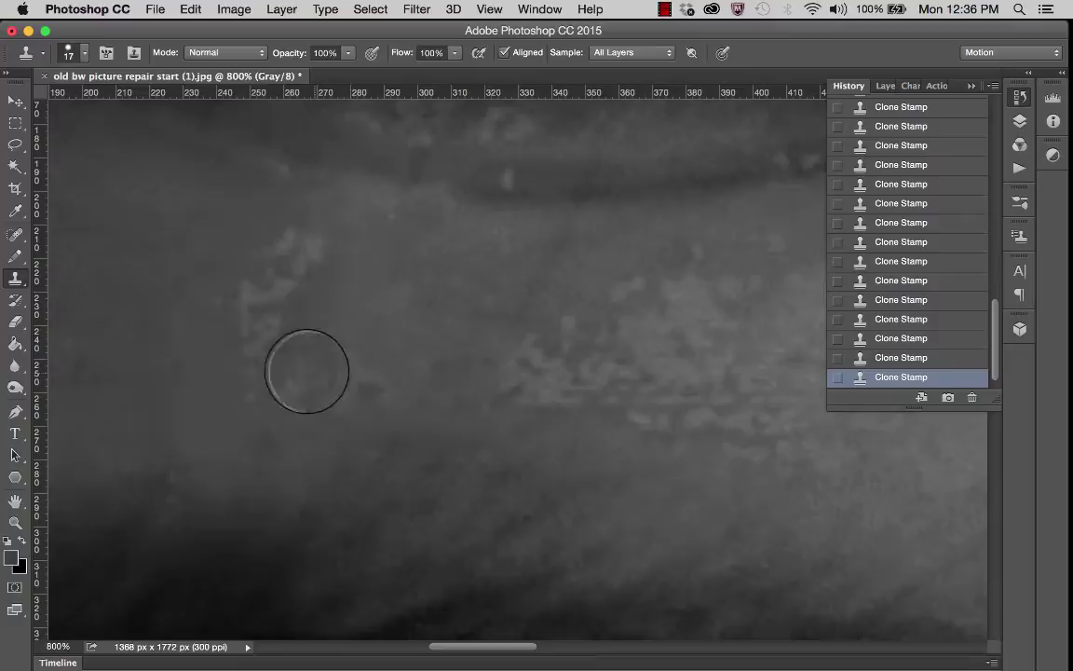
{"action": "mouse_move", "coordinate": [353, 332]}
{"action": "left_mouse_down"}
{"action": "mouse_move", "coordinate": [365, 383]}
{"action": "mouse_move", "coordinate": [315, 351]}
{"action": "left_mouse_up"}
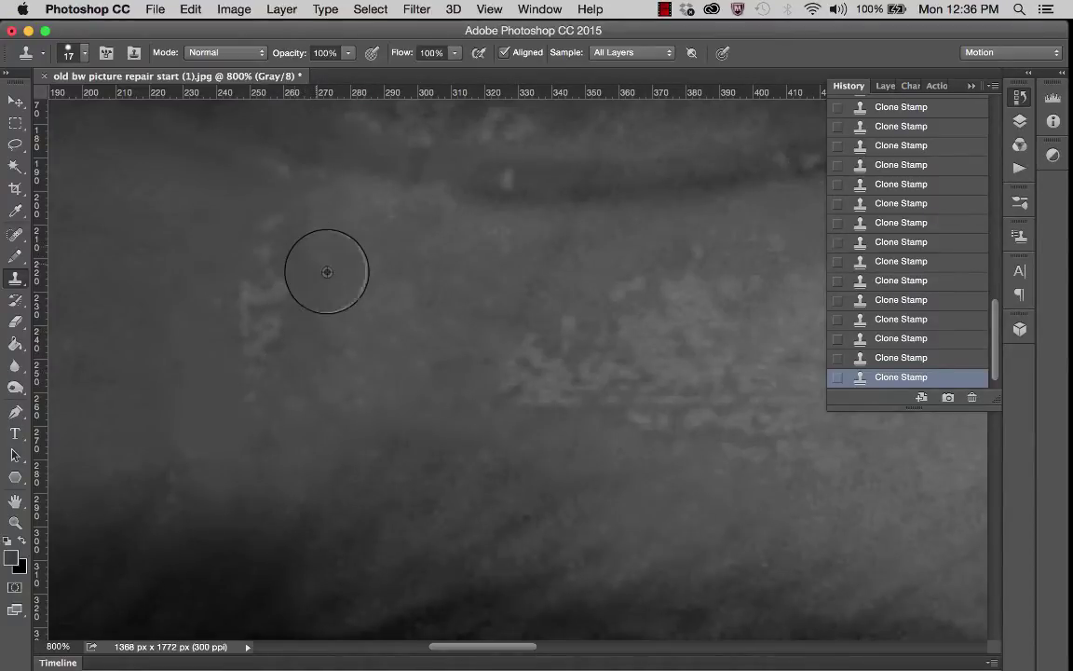
{"action": "mouse_move", "coordinate": [290, 280]}
{"action": "left_mouse_down"}
{"action": "mouse_move", "coordinate": [240, 212]}
{"action": "mouse_move", "coordinate": [275, 226]}
{"action": "mouse_move", "coordinate": [329, 224]}
{"action": "mouse_move", "coordinate": [321, 340]}
{"action": "mouse_move", "coordinate": [268, 334]}
{"action": "mouse_move", "coordinate": [247, 297]}
{"action": "left_mouse_up"}
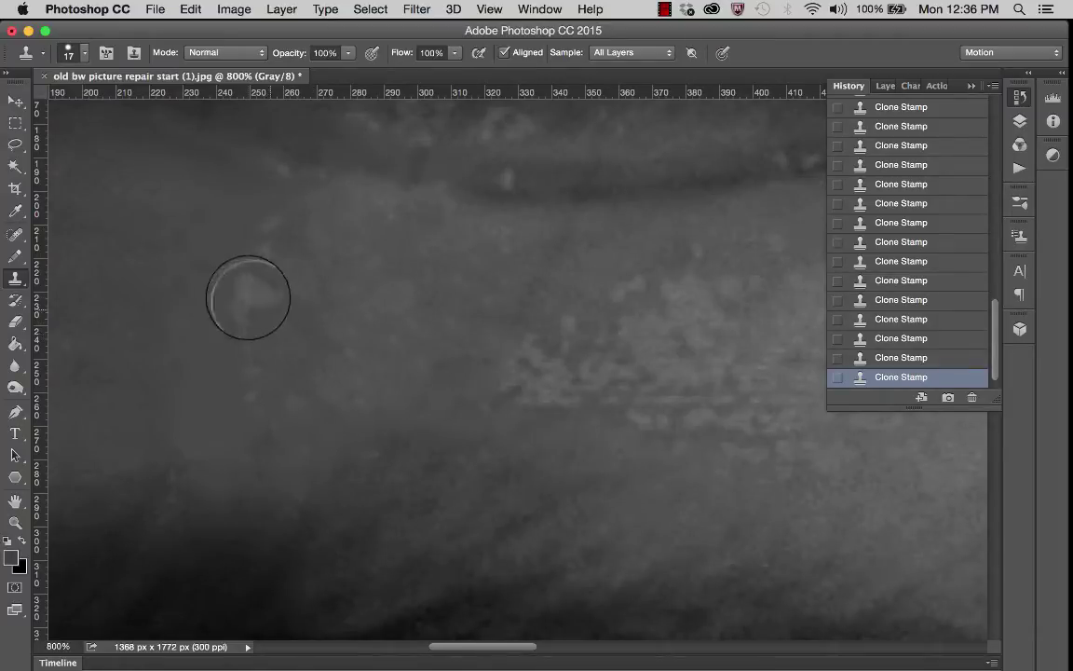
Step: Try a clone stroke at 35% opacity, then undo it
{"action": "left_click", "coordinate": [454, 54]}
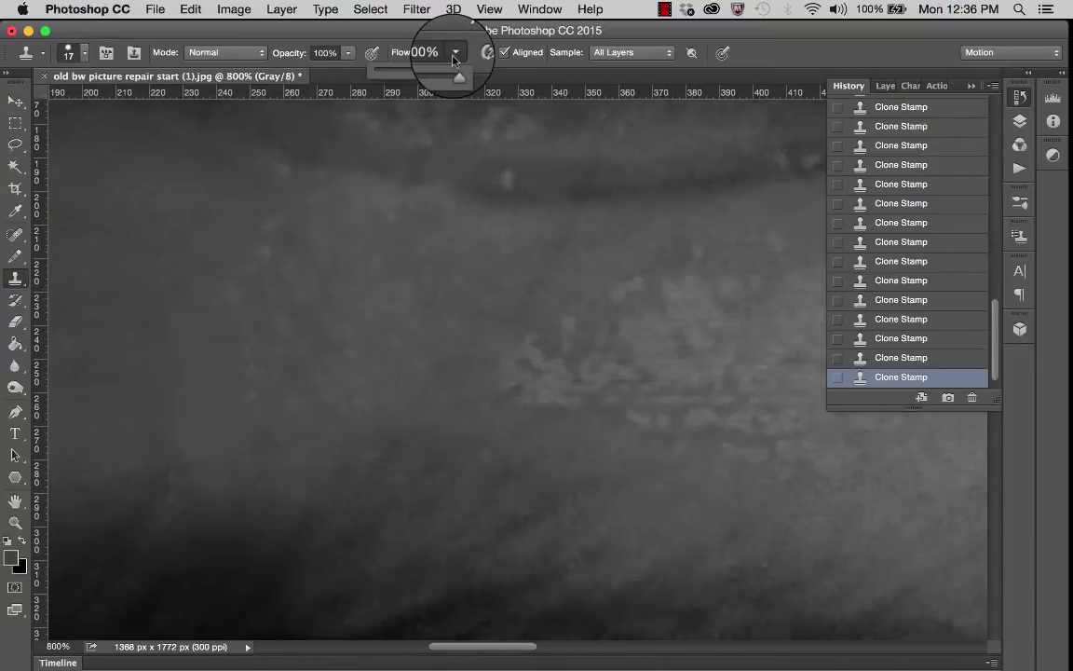
{"action": "left_click", "coordinate": [349, 53]}
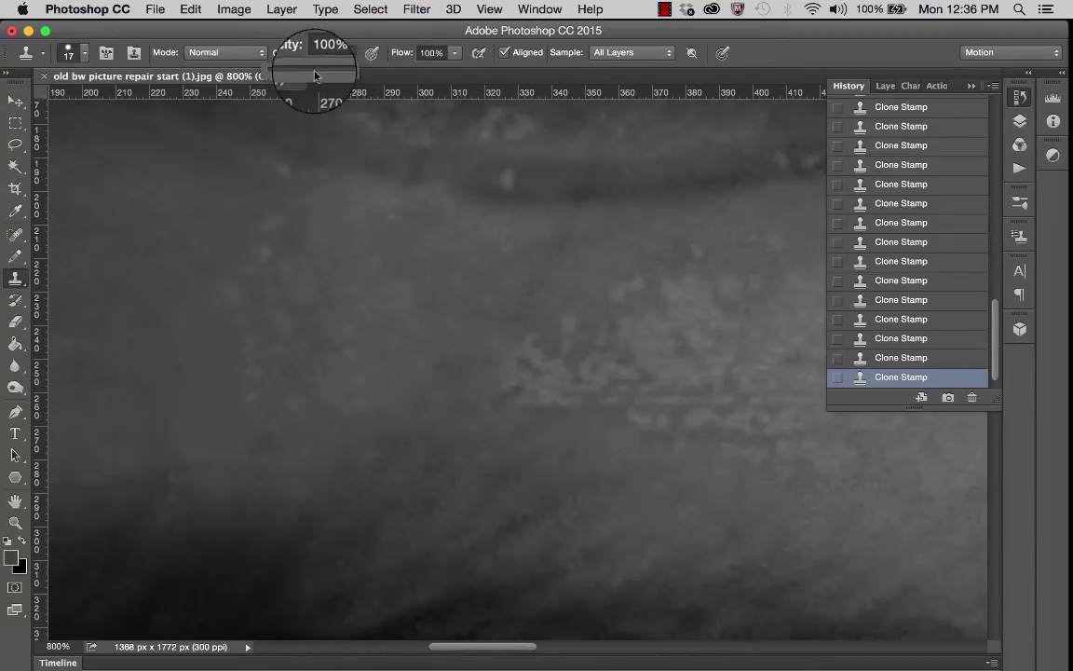
{"action": "left_click_drag", "start_coordinate": [353, 71], "coordinate": [296, 71]}
{"action": "mouse_move", "coordinate": [292, 302]}
{"action": "left_mouse_down"}
{"action": "mouse_move", "coordinate": [270, 251]}
{"action": "mouse_move", "coordinate": [301, 283]}
{"action": "left_mouse_up"}
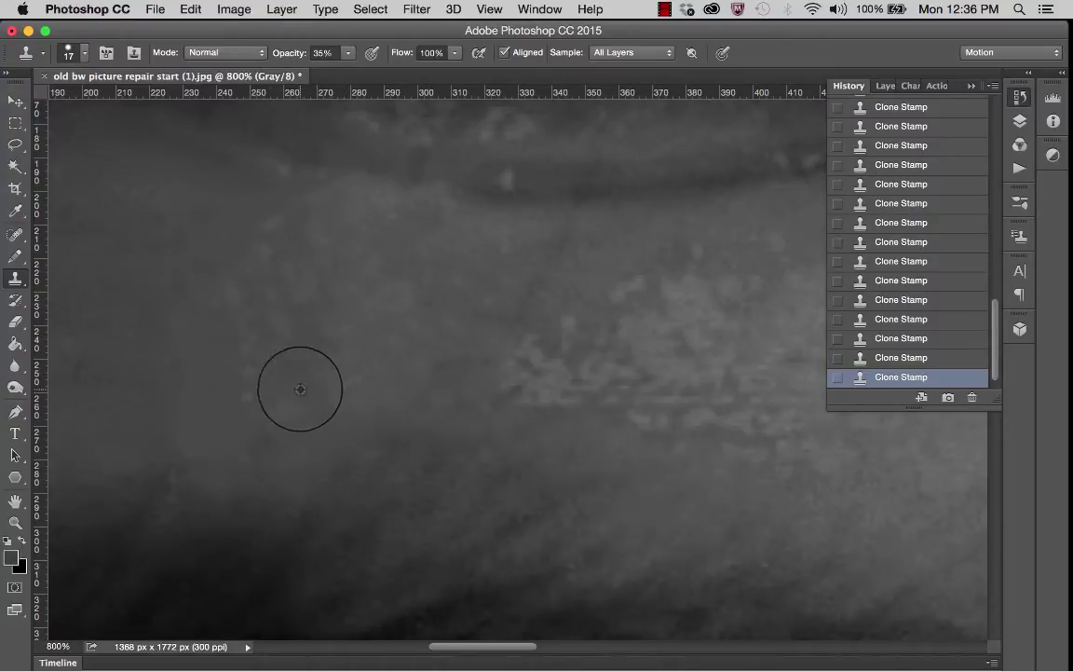
{"action": "left_click", "coordinate": [888, 359]}
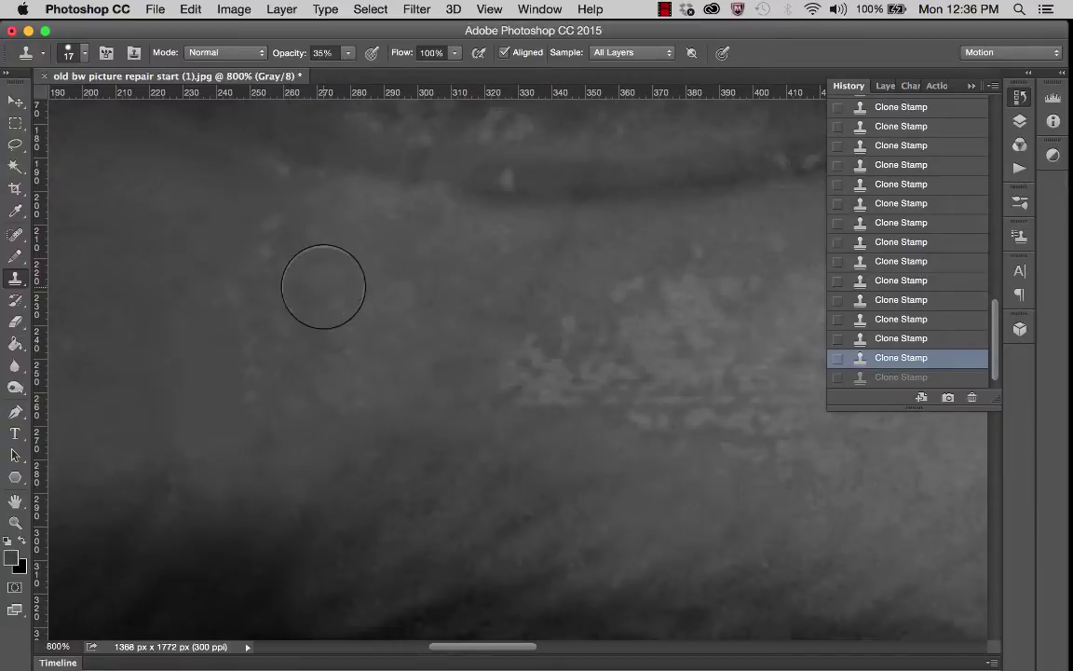
Step: Restore opacity to 100%, clone over a forehead blemish, and set the brush to 14 px
{"action": "left_click", "coordinate": [341, 53]}
{"action": "left_click_drag", "start_coordinate": [352, 71], "coordinate": [406, 71]}
{"action": "left_click", "coordinate": [281, 347]}
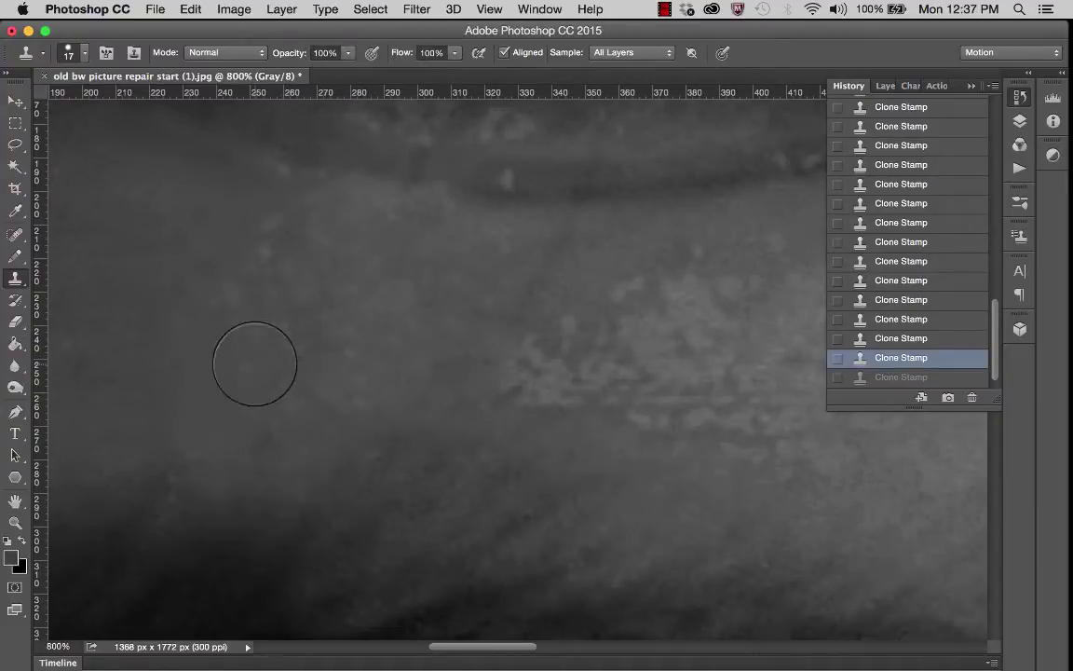
{"action": "left_click", "coordinate": [275, 308]}
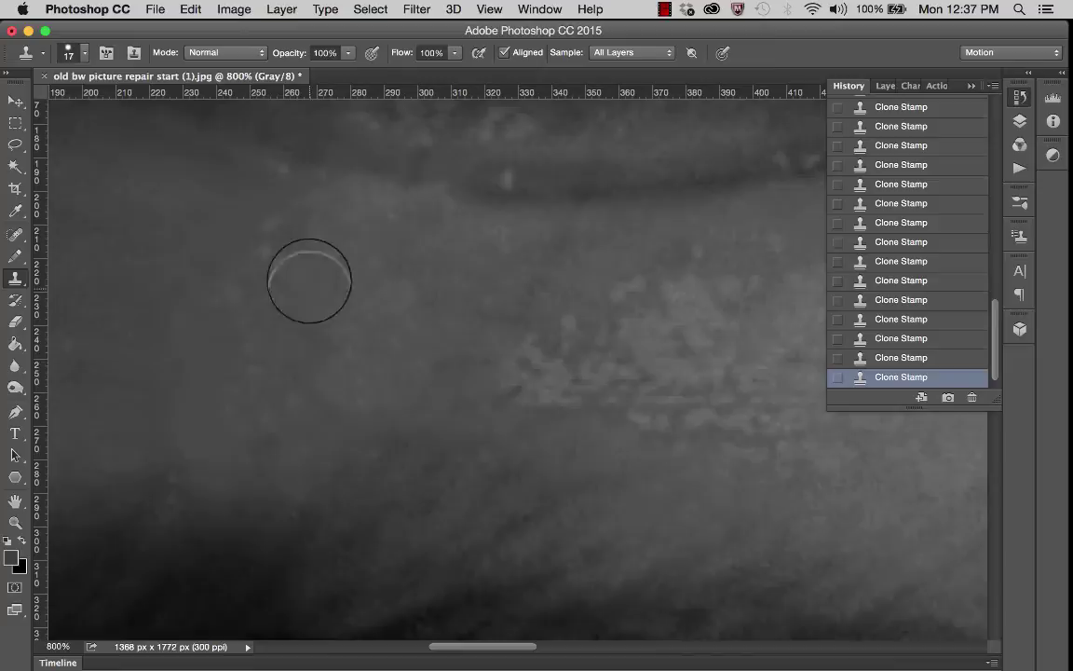
{"action": "left_click", "coordinate": [75, 53]}
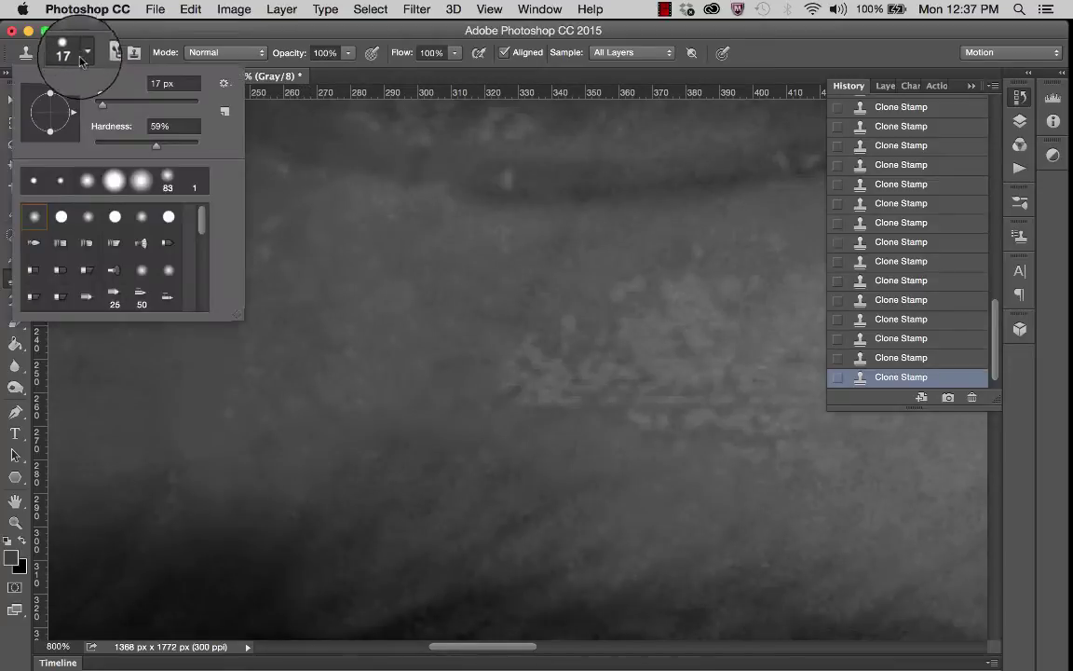
{"action": "left_click", "coordinate": [284, 237]}
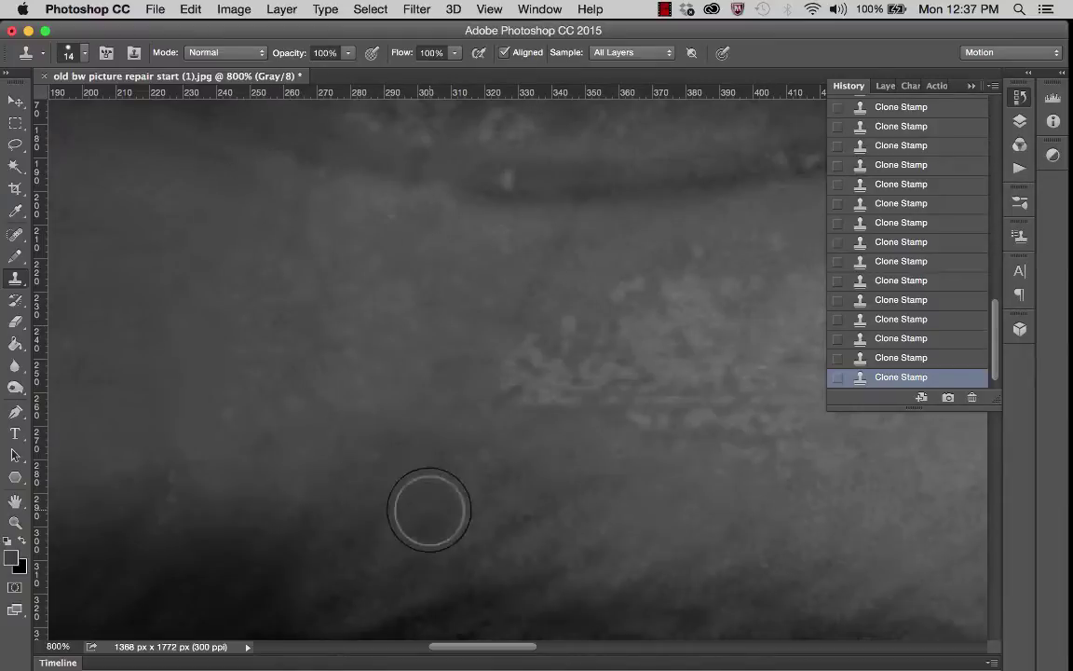
{"action": "scroll", "coordinate": [300, 367], "scroll_direction": "down", "scroll_amount": 3}
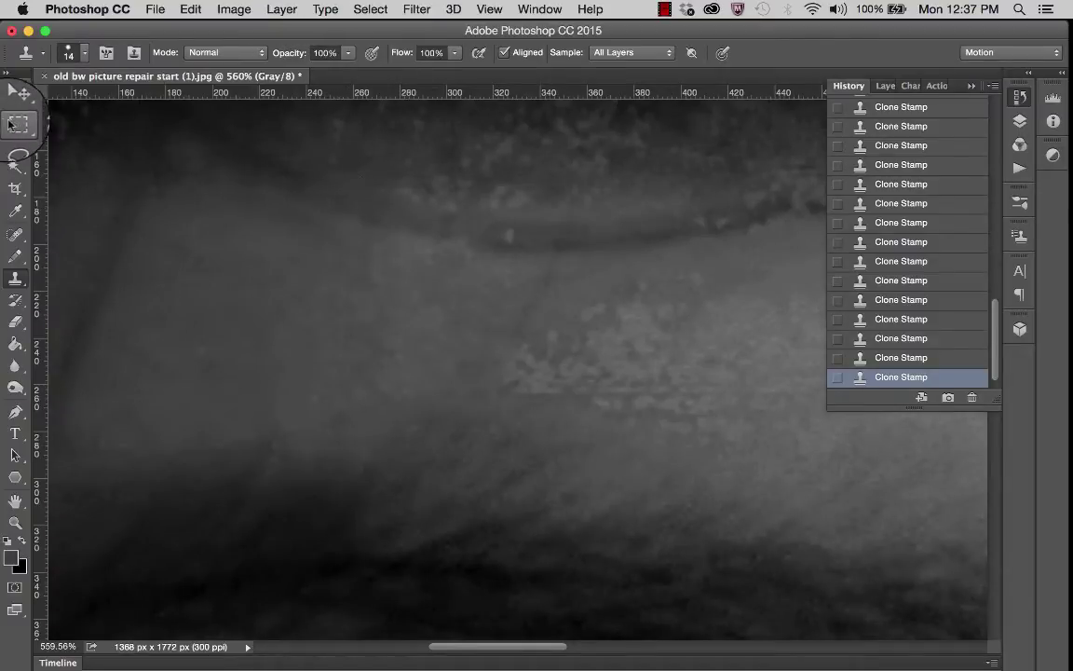
Step: Confirm a 27 px brush size, then lower clone opacity to 64% and finally 49%
{"action": "left_click", "coordinate": [84, 53]}
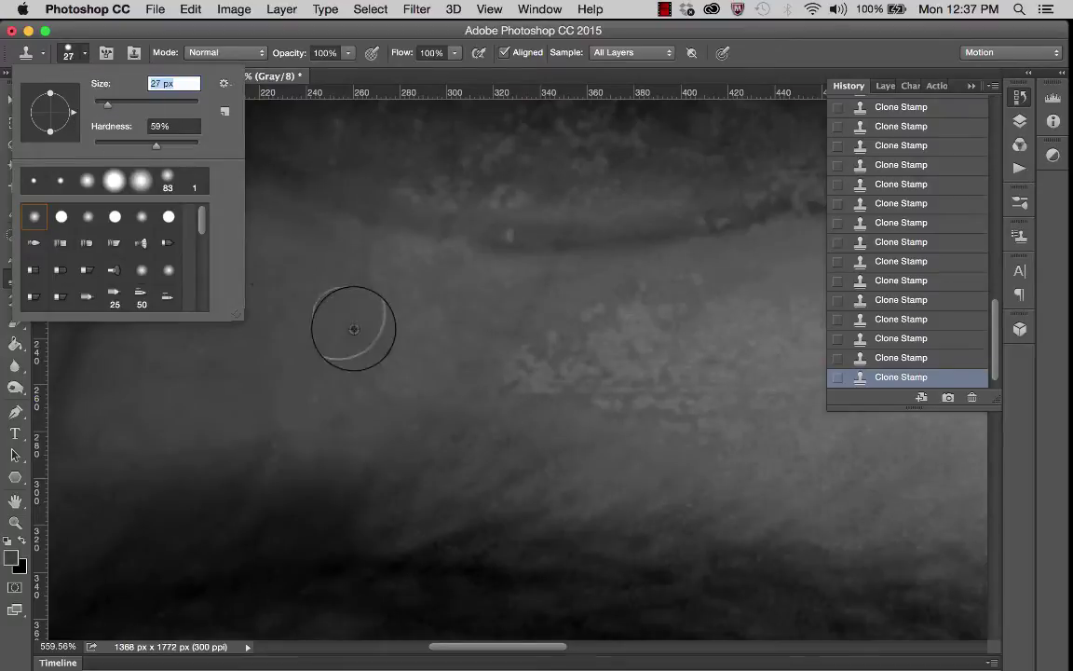
{"action": "key", "text": "Return"}
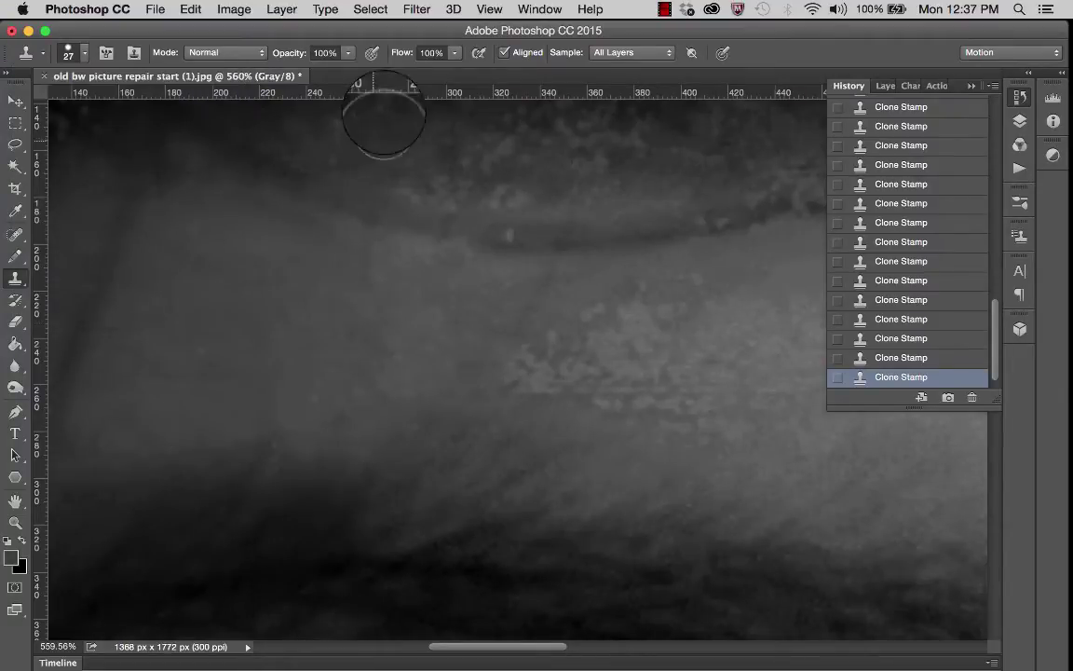
{"action": "left_click", "coordinate": [348, 53]}
{"action": "left_click_drag", "start_coordinate": [351, 75], "coordinate": [321, 73]}
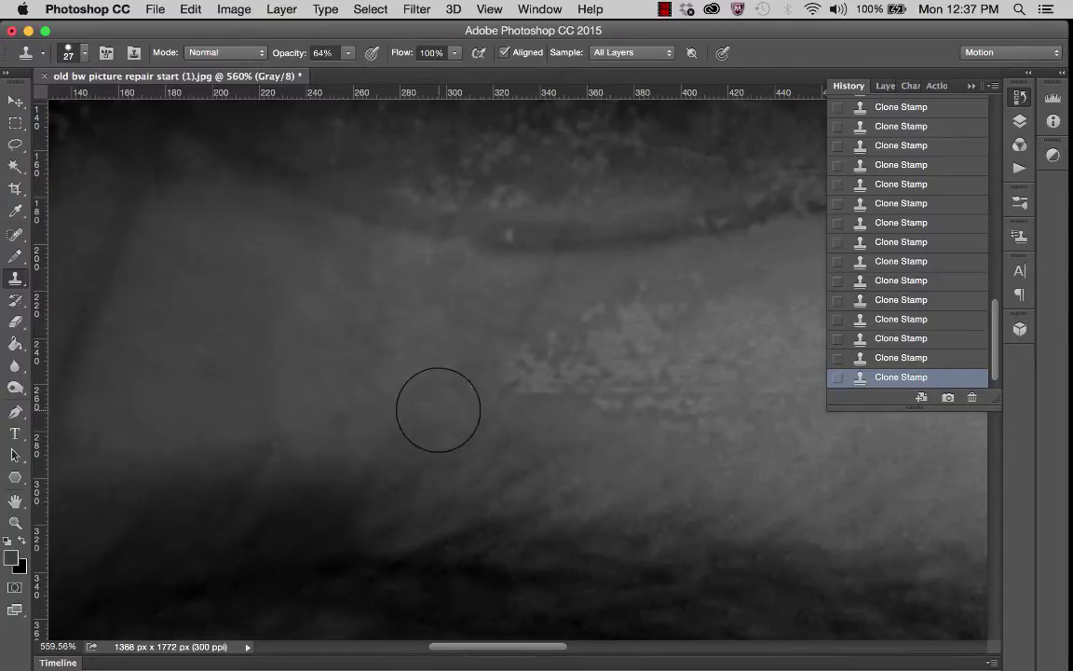
{"action": "left_click", "coordinate": [349, 53]}
{"action": "left_click_drag", "start_coordinate": [349, 73], "coordinate": [337, 71]}
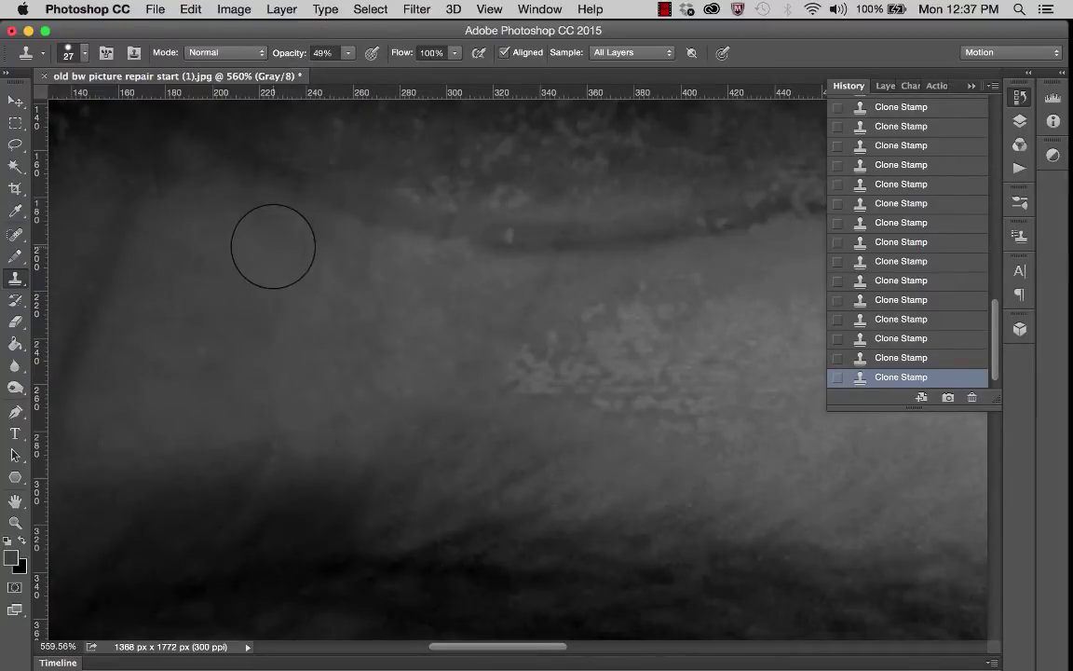
{"action": "scroll", "coordinate": [472, 347], "scroll_direction": "down", "scroll_amount": 5}
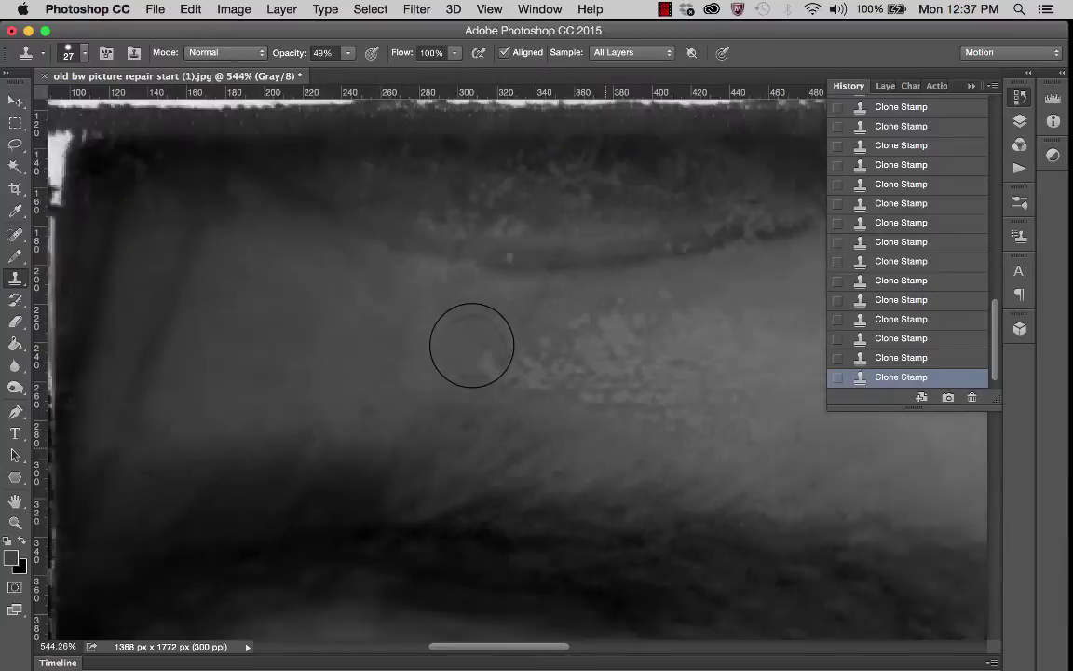
{"action": "scroll", "coordinate": [473, 347], "scroll_direction": "down", "scroll_amount": 2}
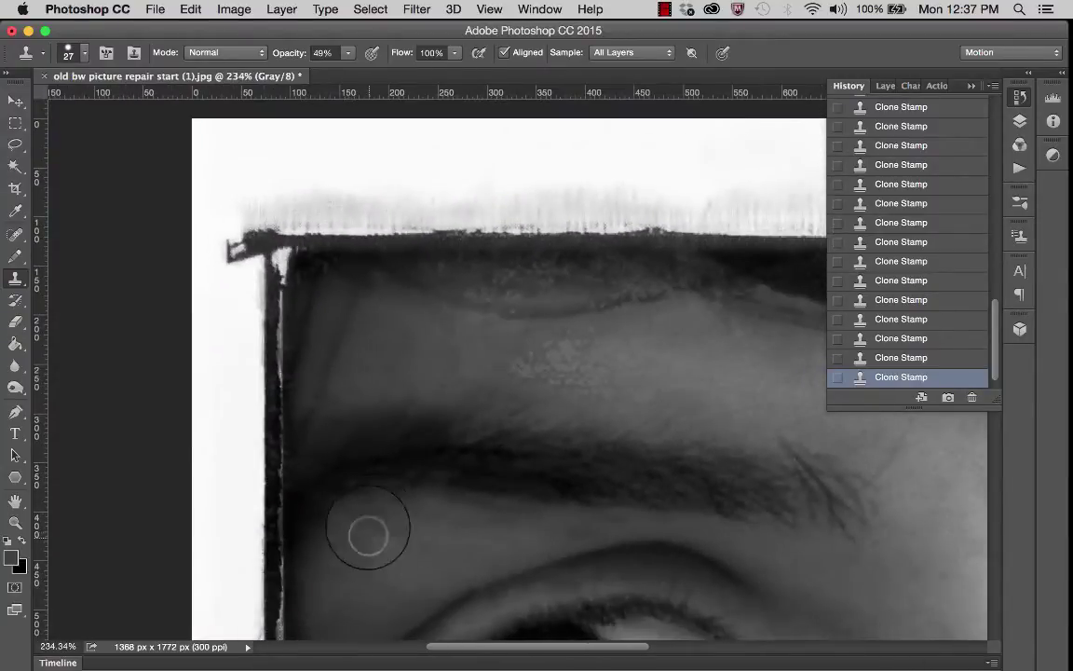
{"action": "scroll", "coordinate": [372, 513], "scroll_direction": "down", "scroll_amount": 6}
{"action": "scroll", "coordinate": [372, 517], "scroll_direction": "up", "scroll_amount": 4}
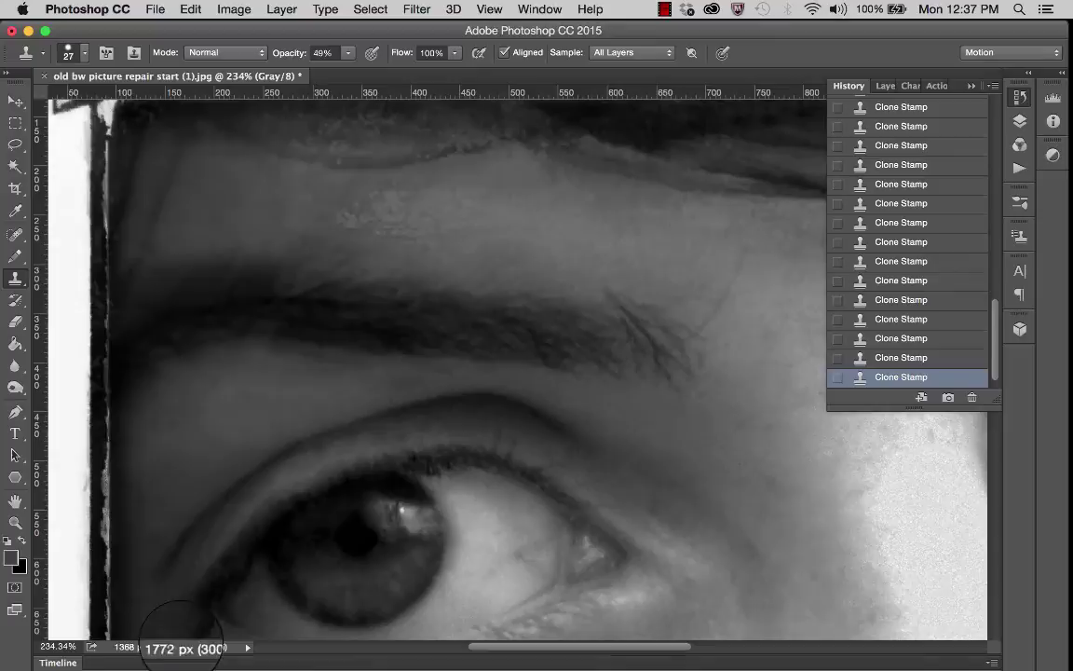
{"action": "left_click", "coordinate": [44, 645]}
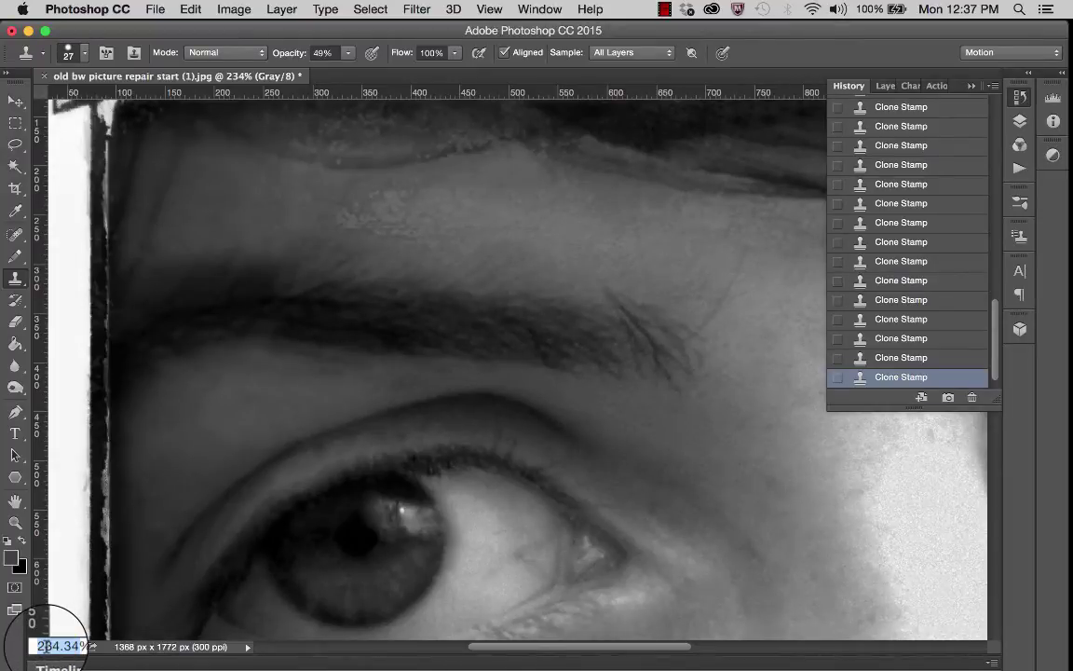
{"action": "type", "text": "100"}
{"action": "key", "text": "Return"}
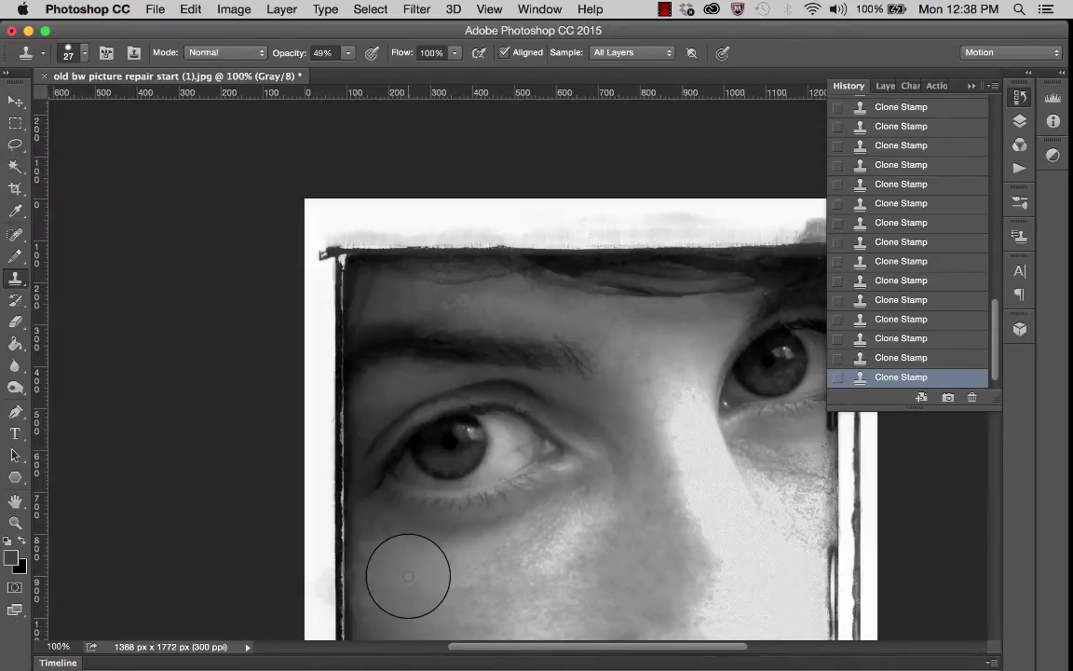
{"action": "scroll", "coordinate": [503, 402], "scroll_direction": "right", "scroll_amount": 5}
{"action": "scroll", "coordinate": [503, 401], "scroll_direction": "down", "scroll_amount": 2}
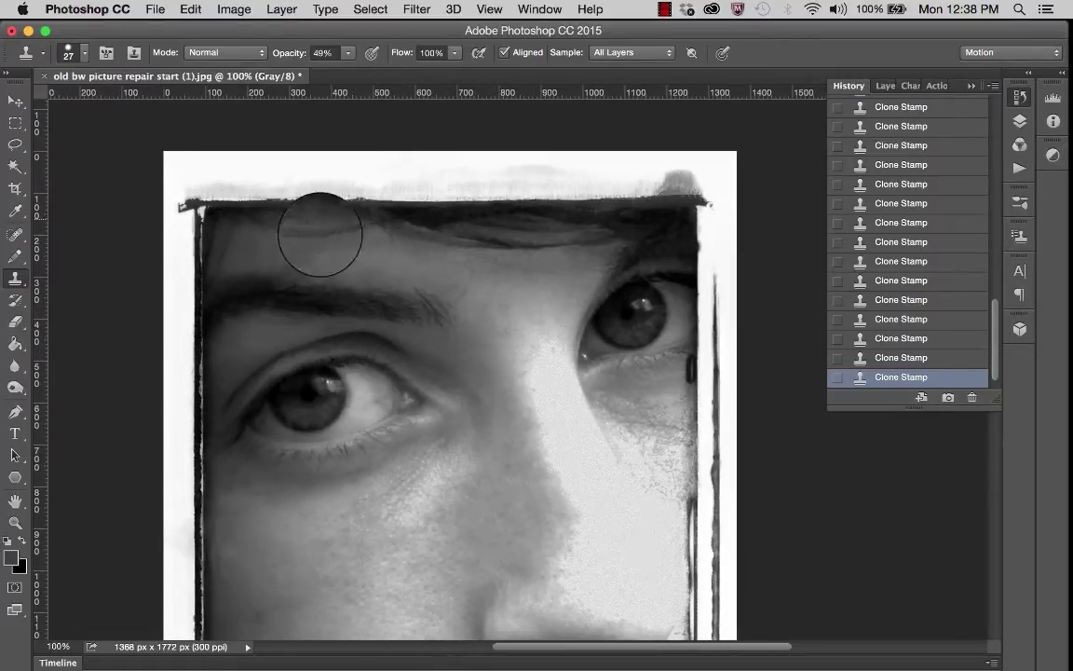
{"action": "scroll", "coordinate": [319, 265], "scroll_direction": "up", "scroll_amount": 5}
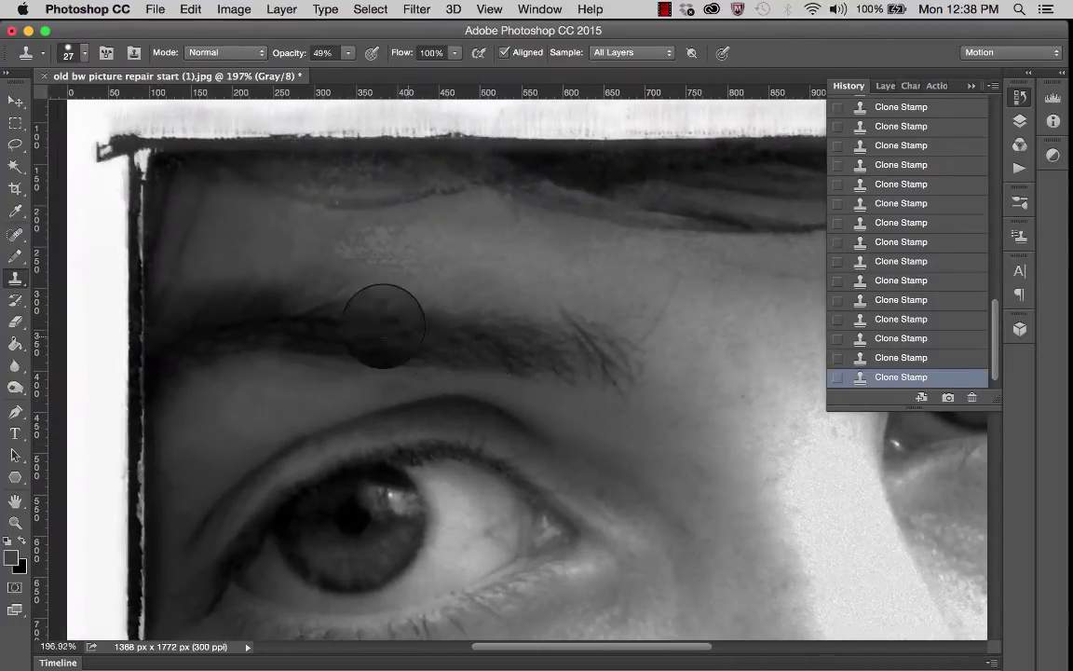
{"action": "scroll", "coordinate": [390, 234], "scroll_direction": "up", "scroll_amount": 6}
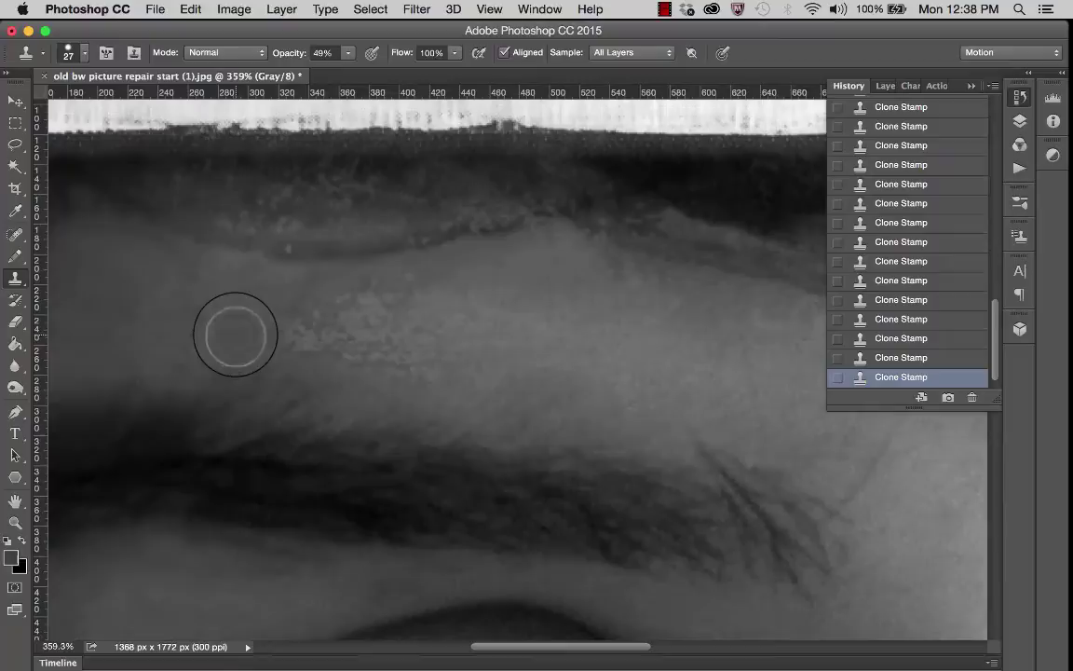
Step: Soften the clone brush hardness from 59% to 51%
{"action": "left_click", "coordinate": [86, 58]}
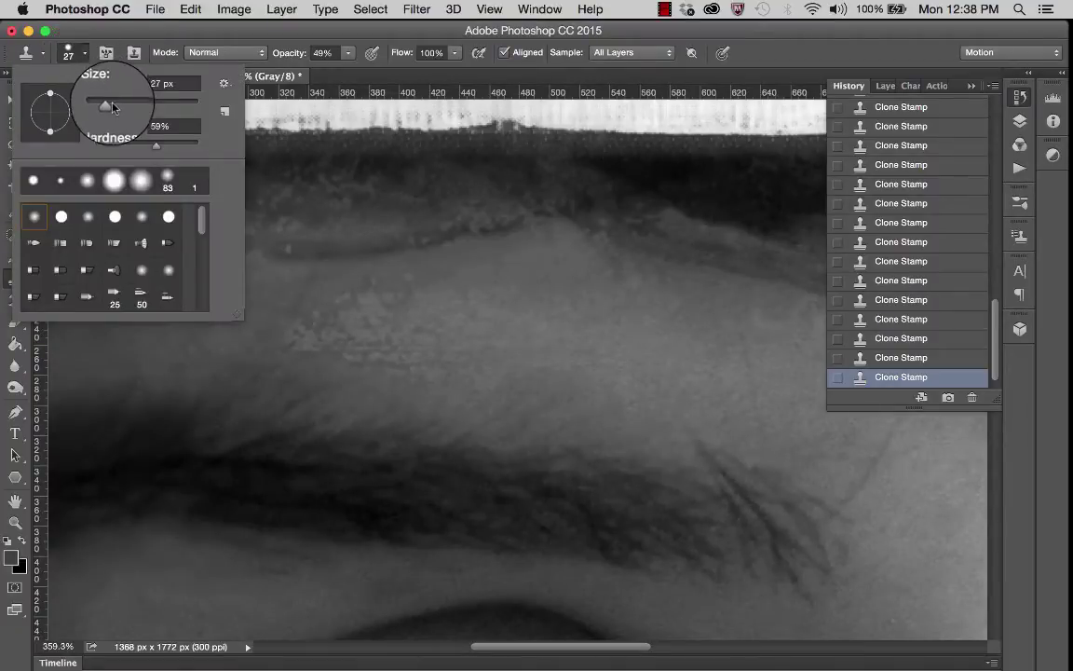
{"action": "left_click_drag", "start_coordinate": [156, 145], "coordinate": [147, 145]}
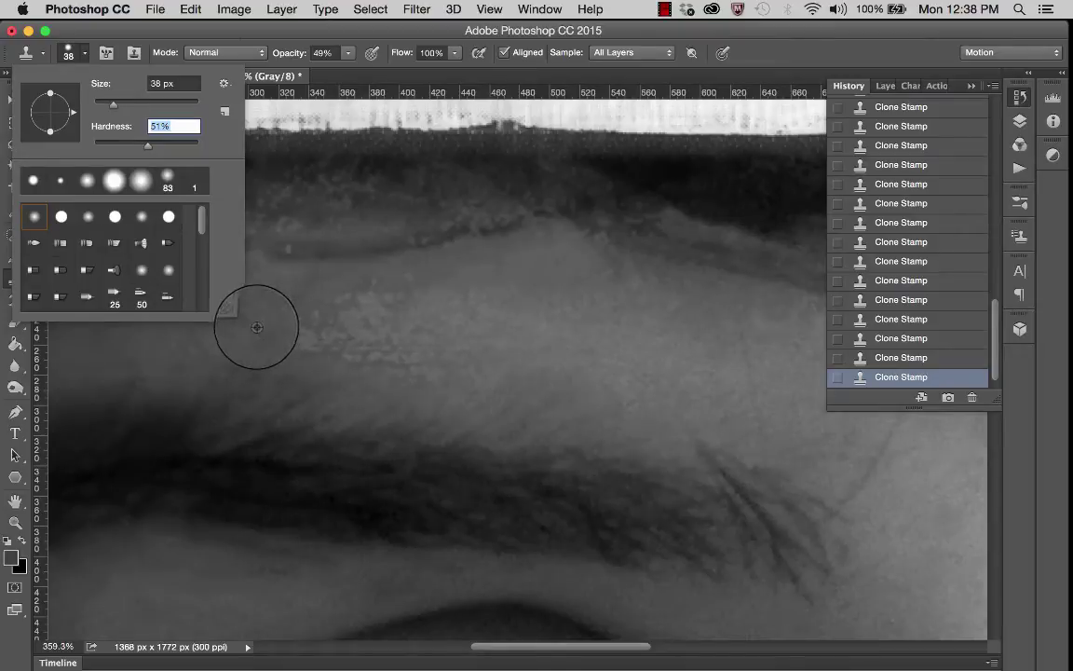
{"action": "left_click", "coordinate": [249, 328]}
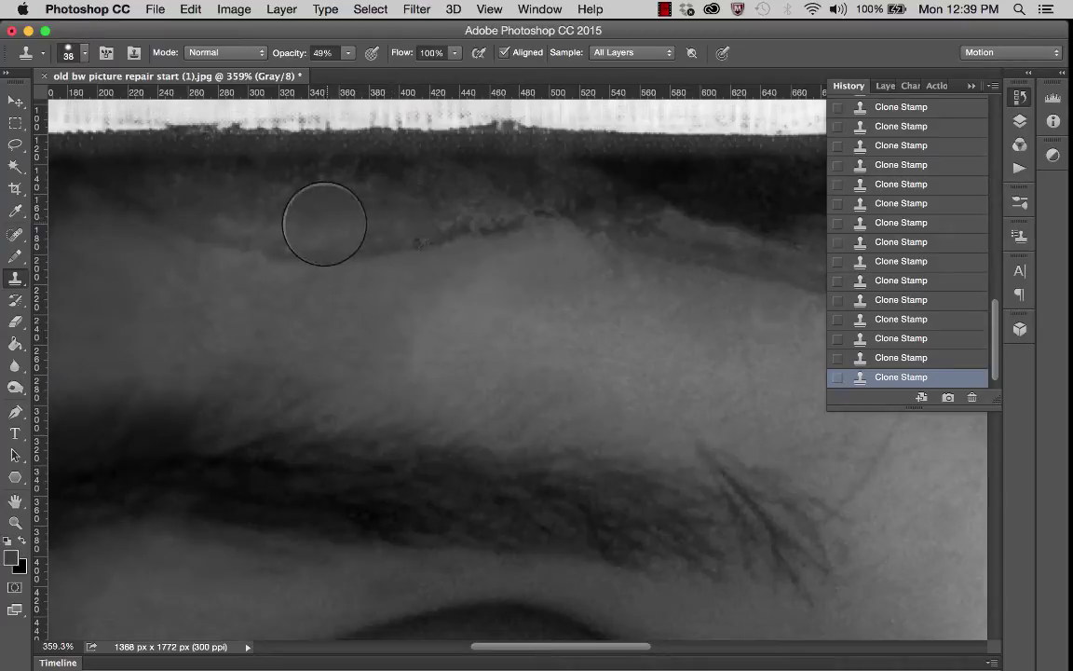
Step: Raise clone opacity to 76%, then lower it to 35% and use a 22 px brush
{"action": "left_click", "coordinate": [349, 52]}
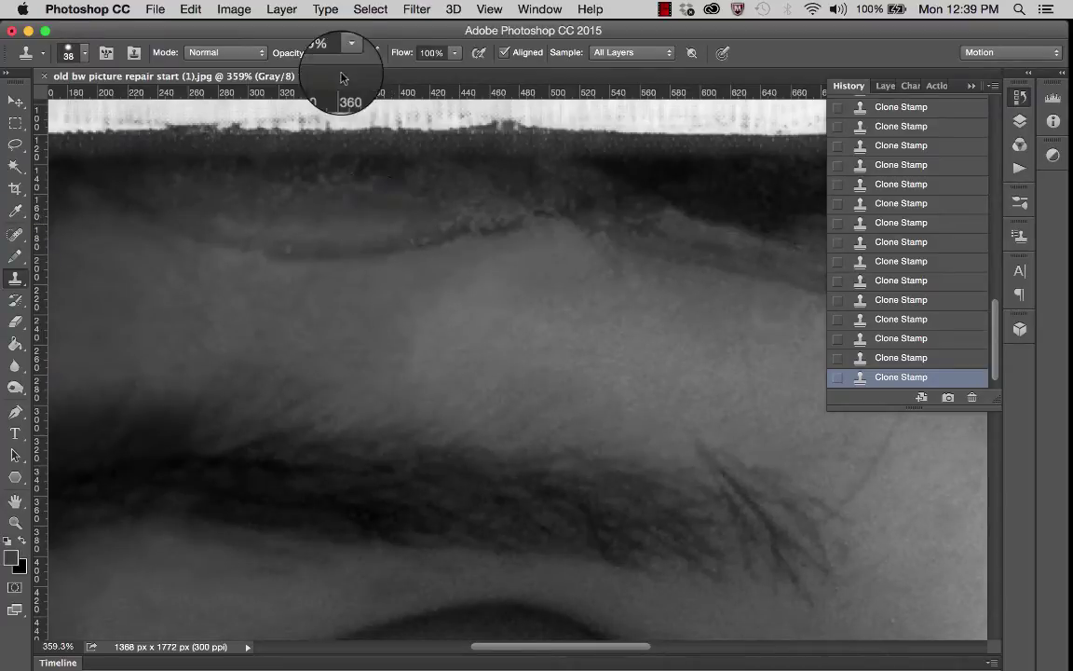
{"action": "left_click_drag", "start_coordinate": [354, 72], "coordinate": [379, 72]}
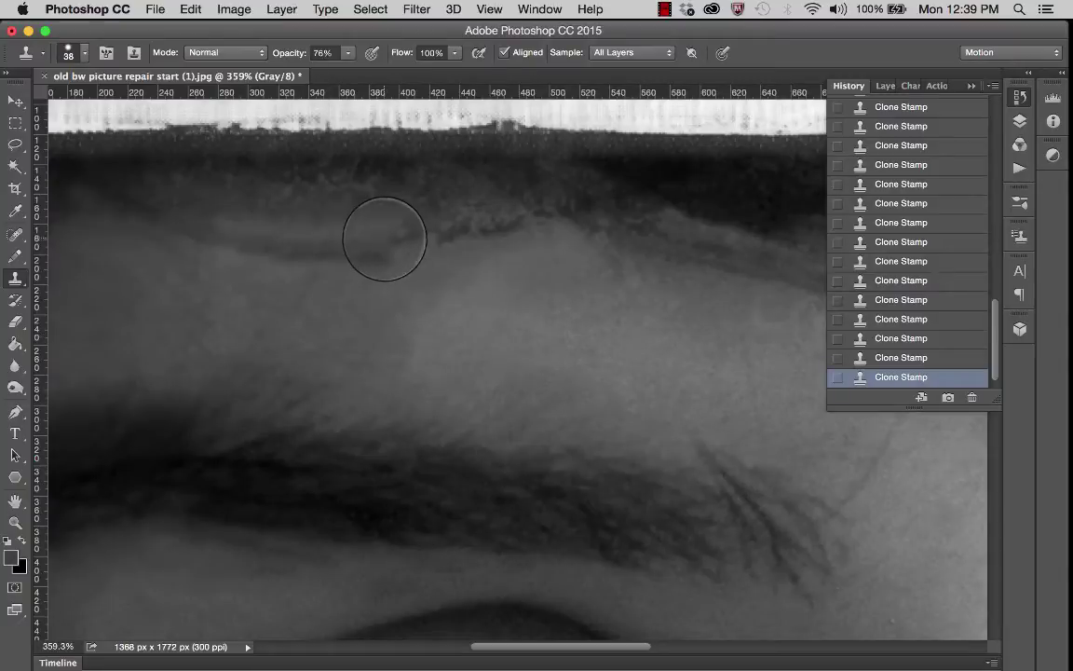
{"action": "left_click", "coordinate": [348, 54]}
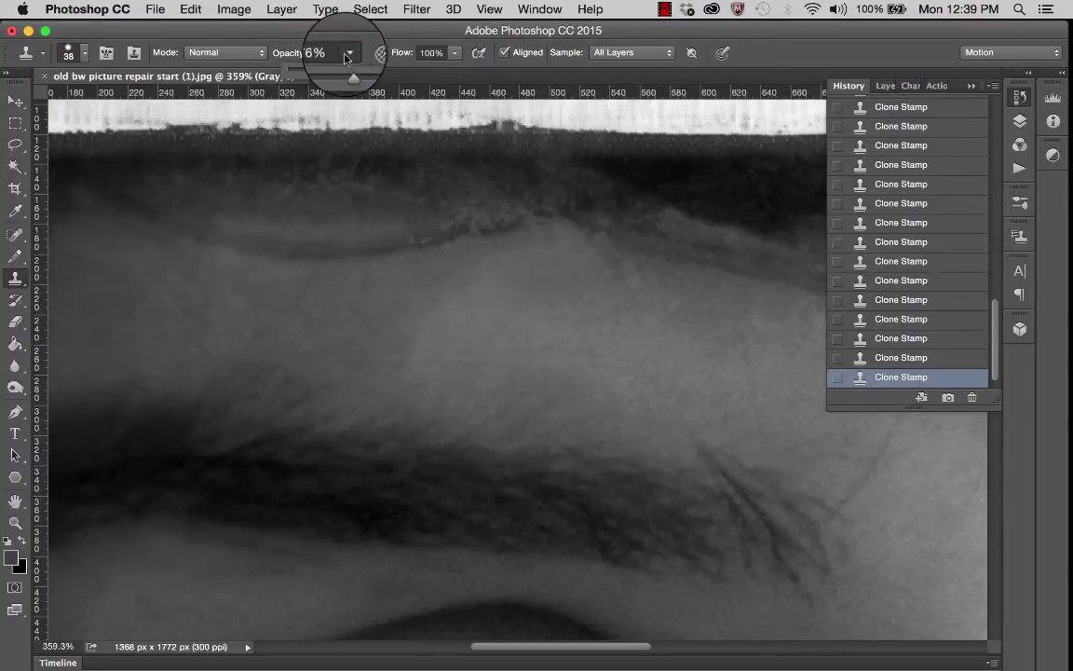
{"action": "key", "text": "3"}
{"action": "key", "text": "5"}
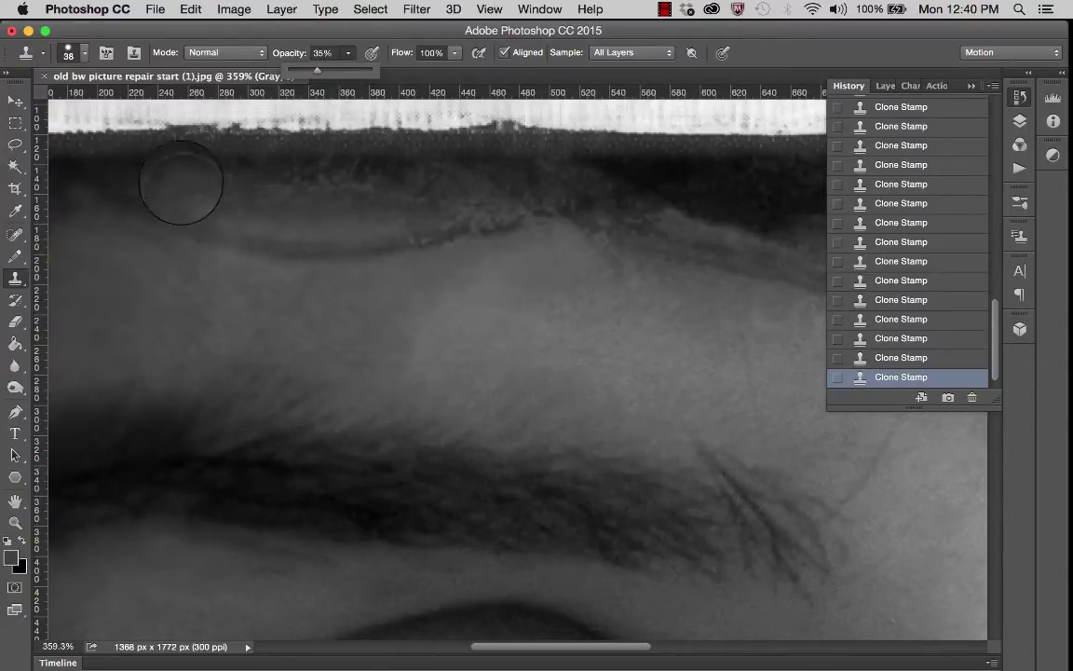
{"action": "left_click", "coordinate": [82, 53]}
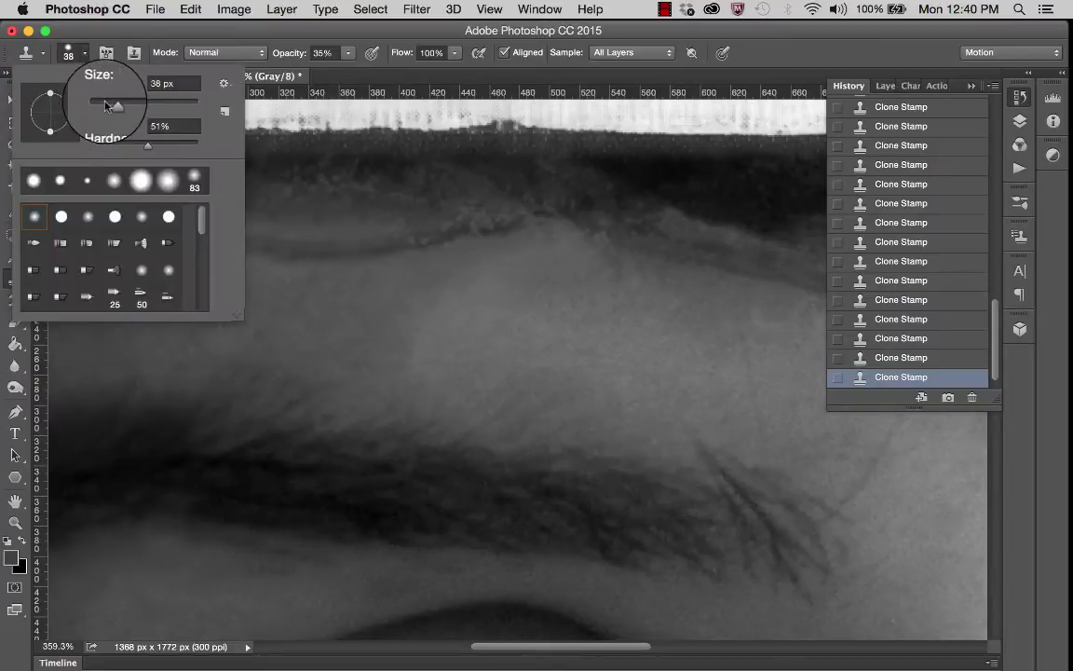
{"action": "key", "text": "Return"}
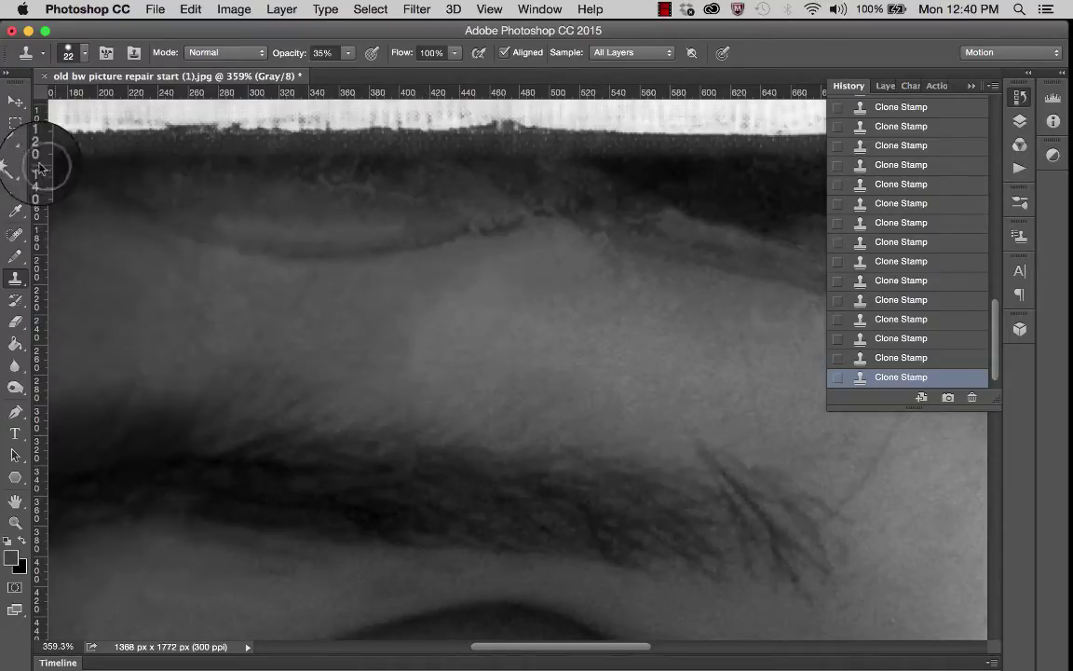
Step: Switch to the Spot Healing Brush and heal dark marks along the crease and hairline
{"action": "left_click", "coordinate": [14, 234]}
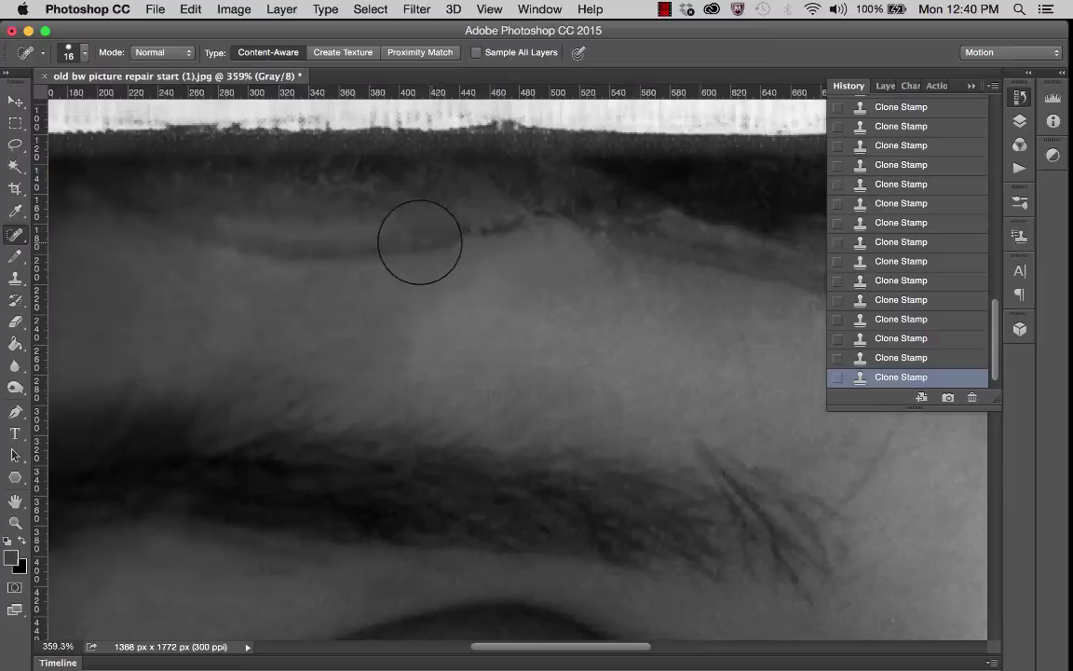
{"action": "left_click_drag", "start_coordinate": [420, 238], "coordinate": [411, 239]}
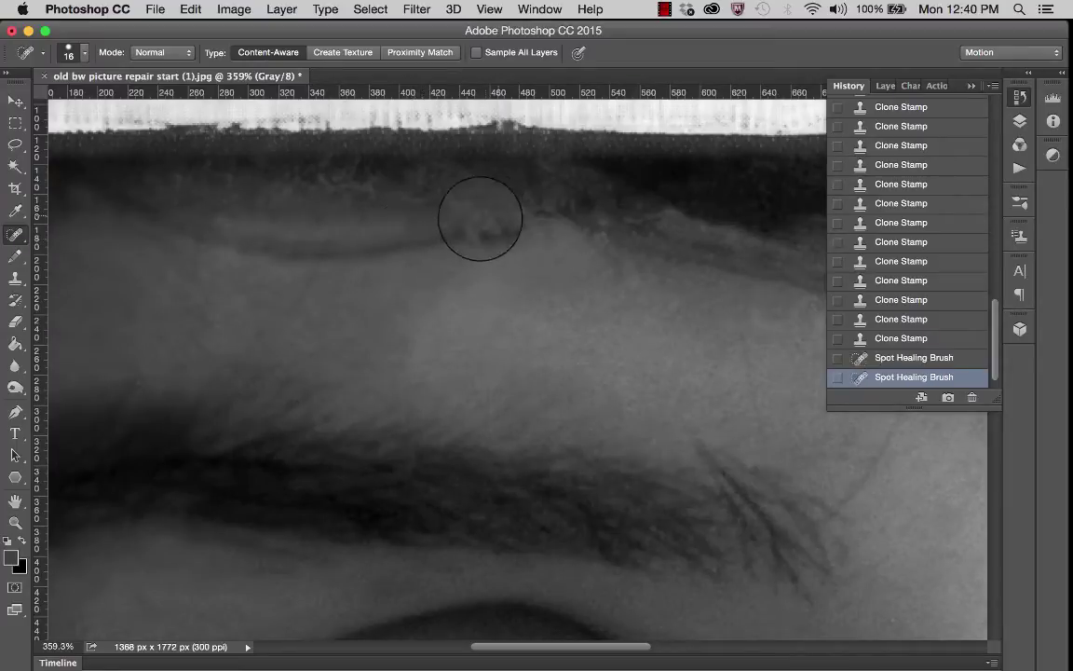
{"action": "left_click", "coordinate": [468, 224]}
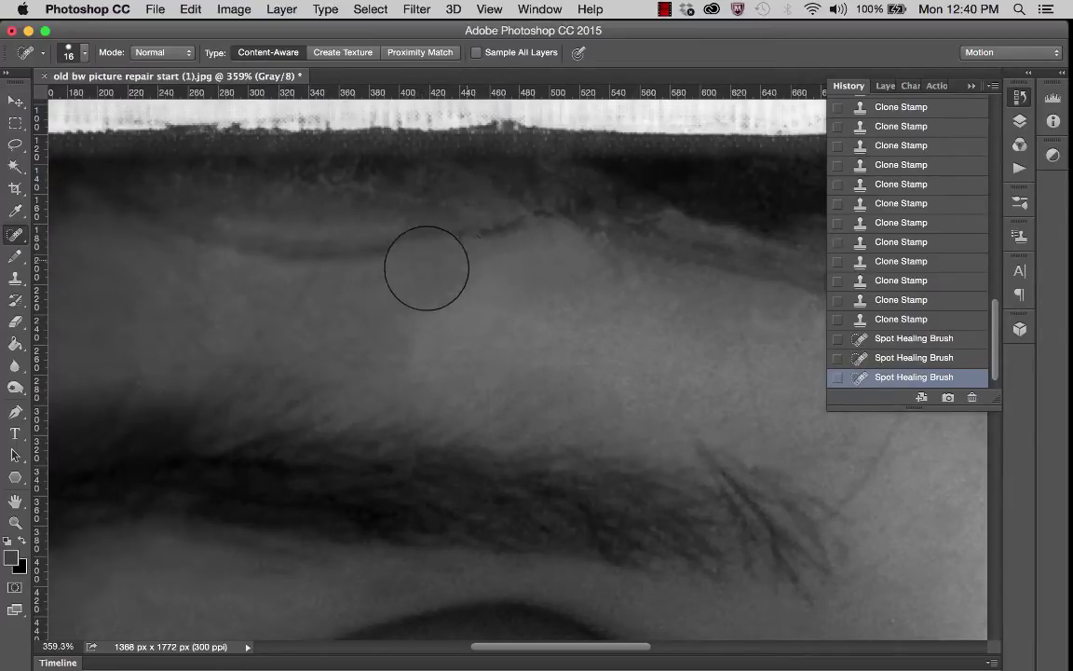
{"action": "left_click", "coordinate": [524, 193]}
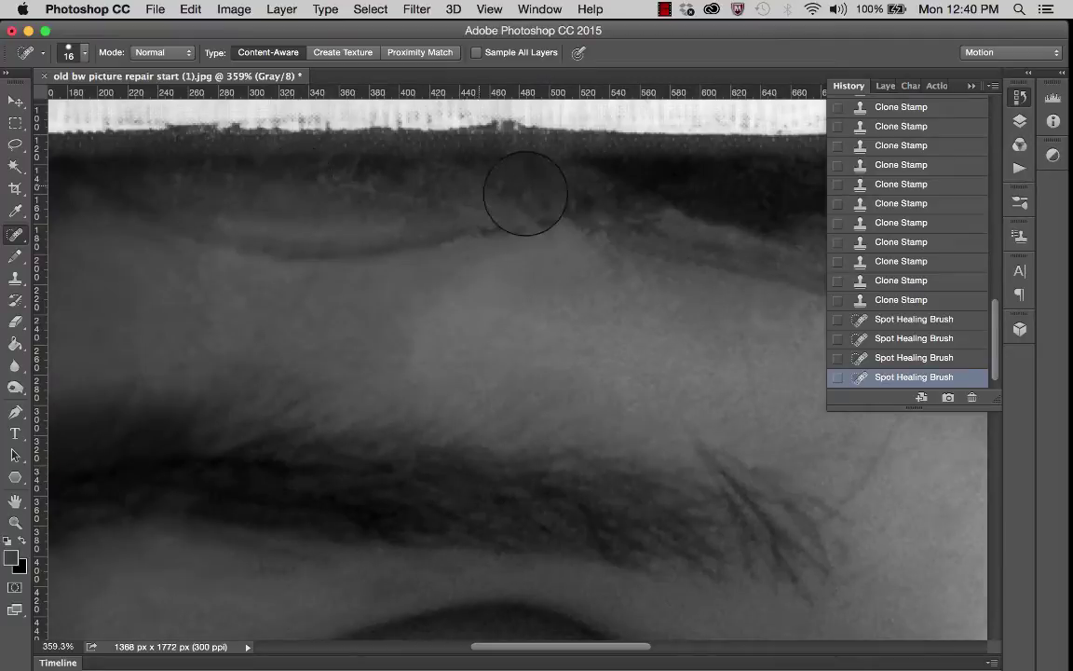
Step: Enlarge the Spot Healing Brush to 30 px
{"action": "scroll", "coordinate": [645, 336], "scroll_direction": "right", "scroll_amount": 5}
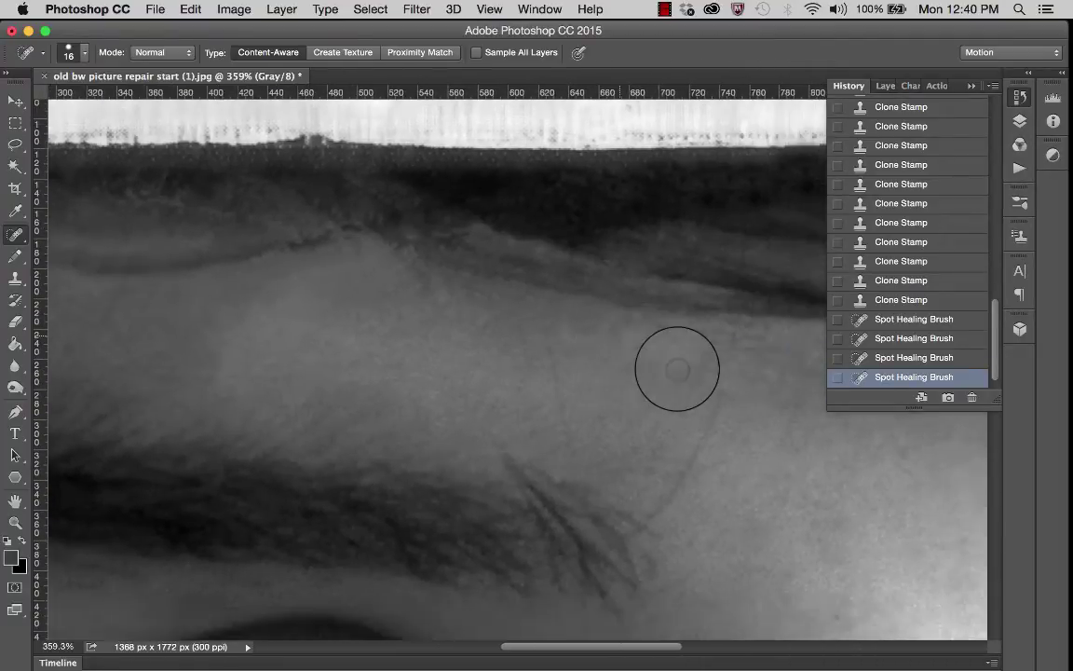
{"action": "scroll", "coordinate": [678, 369], "scroll_direction": "right", "scroll_amount": 5}
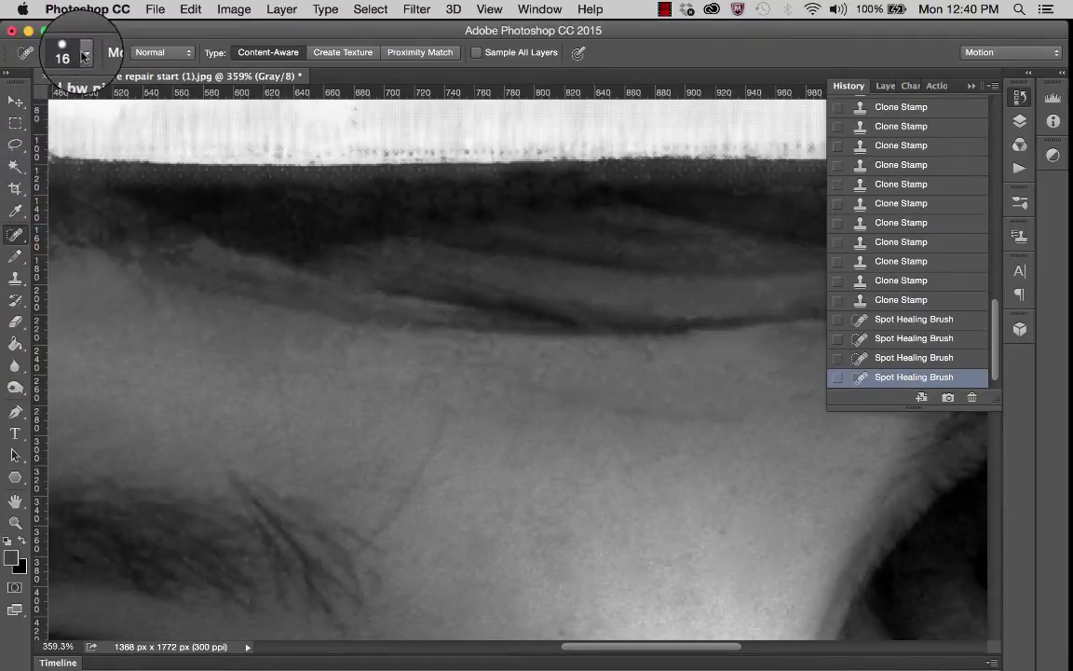
{"action": "left_click", "coordinate": [84, 56]}
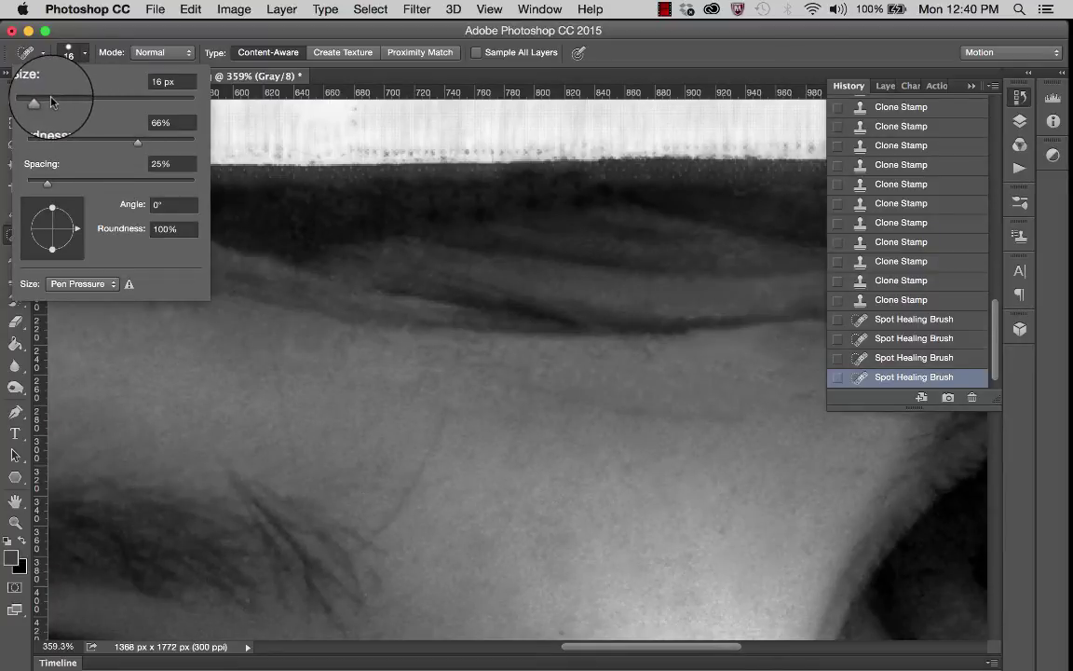
{"action": "left_click_drag", "start_coordinate": [39, 100], "coordinate": [52, 100]}
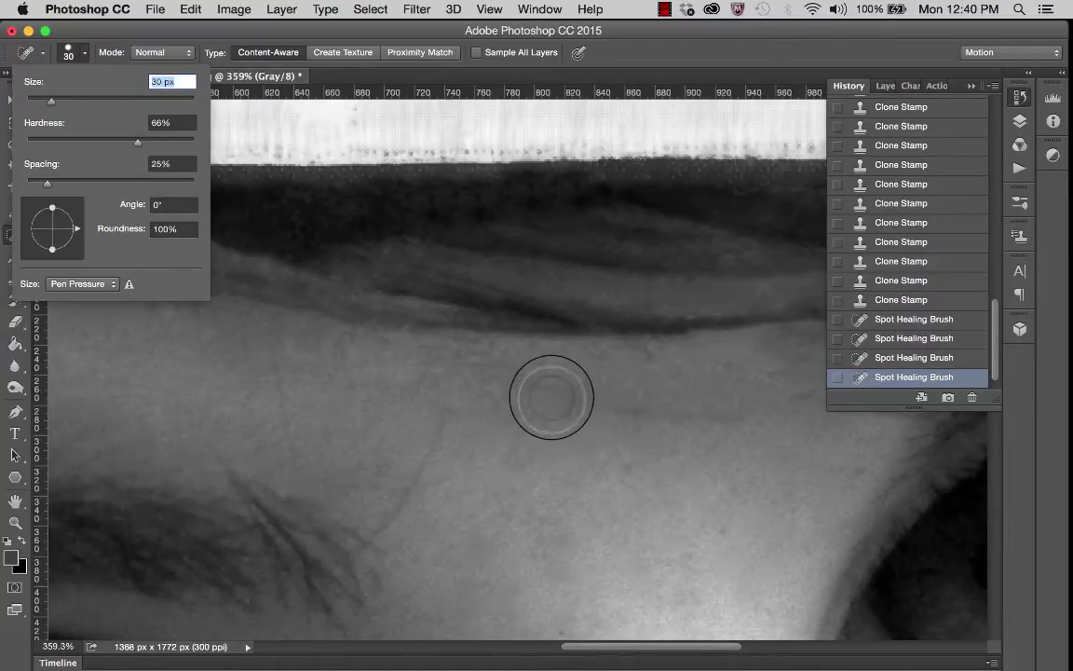
Step: Switch to the Clone Stamp and enlarge its brush to 60 px
{"action": "left_click", "coordinate": [68, 52]}
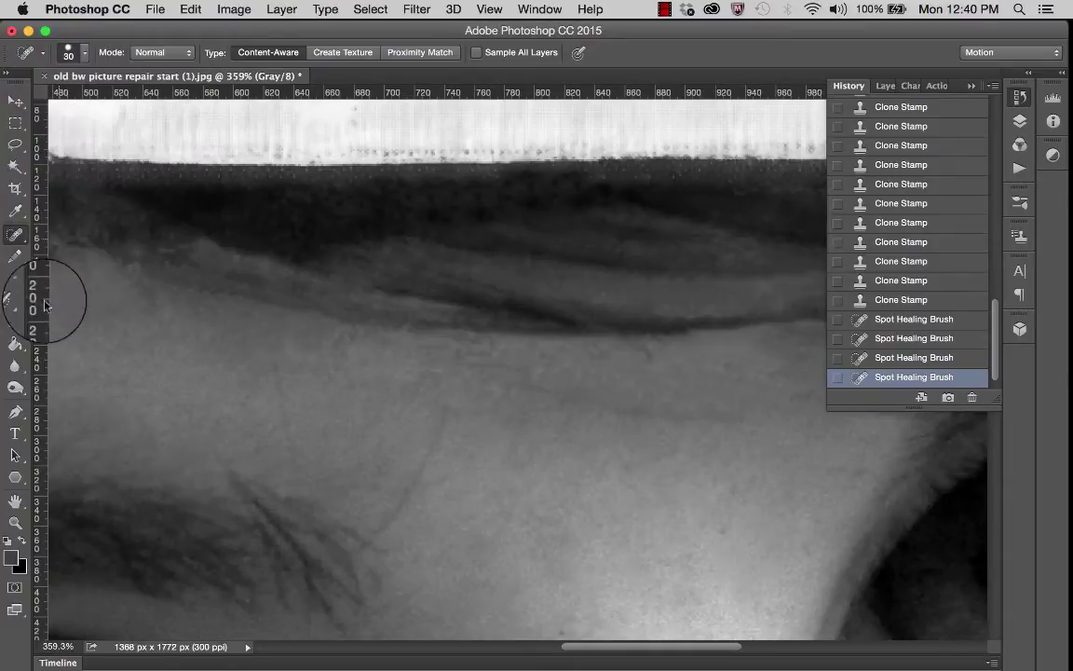
{"action": "left_click", "coordinate": [16, 274]}
{"action": "left_click", "coordinate": [68, 52]}
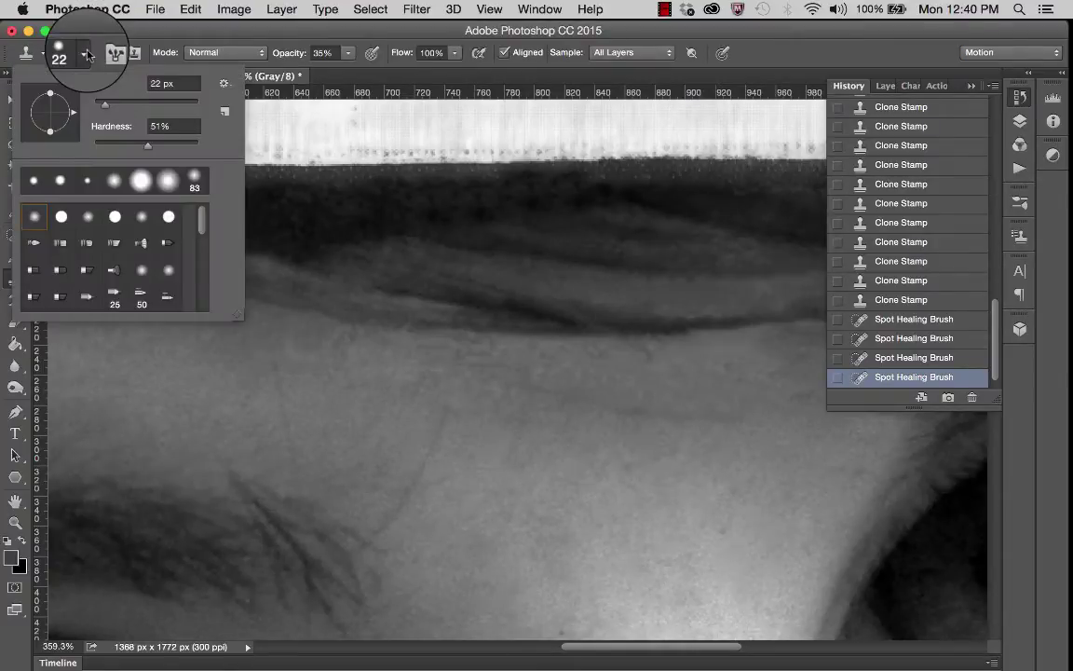
{"action": "left_click_drag", "start_coordinate": [118, 110], "coordinate": [125, 104]}
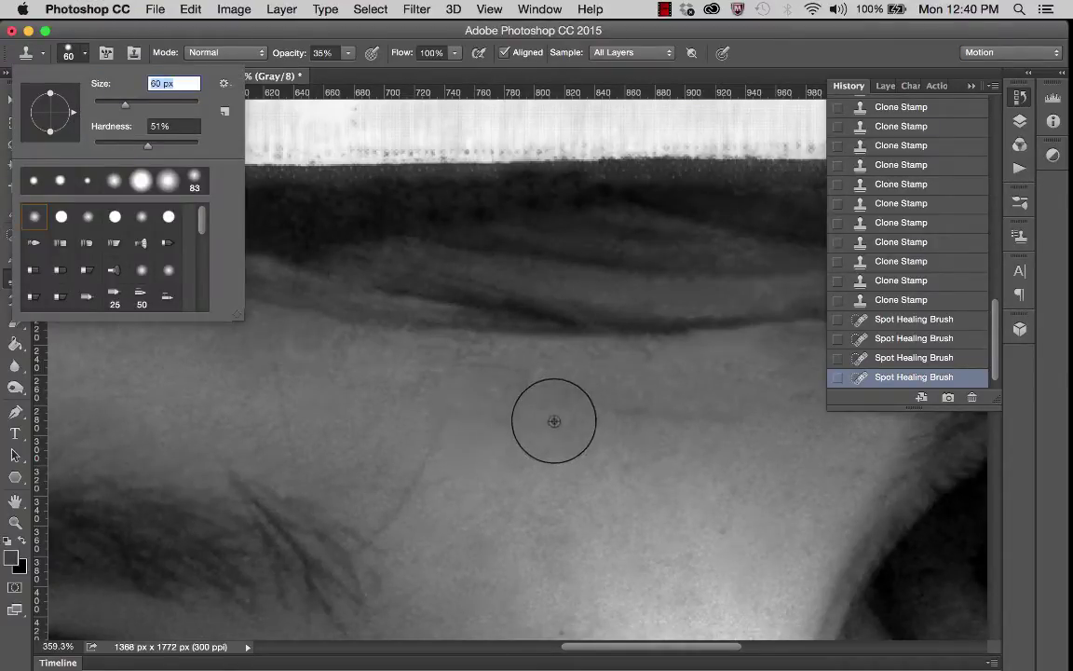
{"action": "key", "text": "Return"}
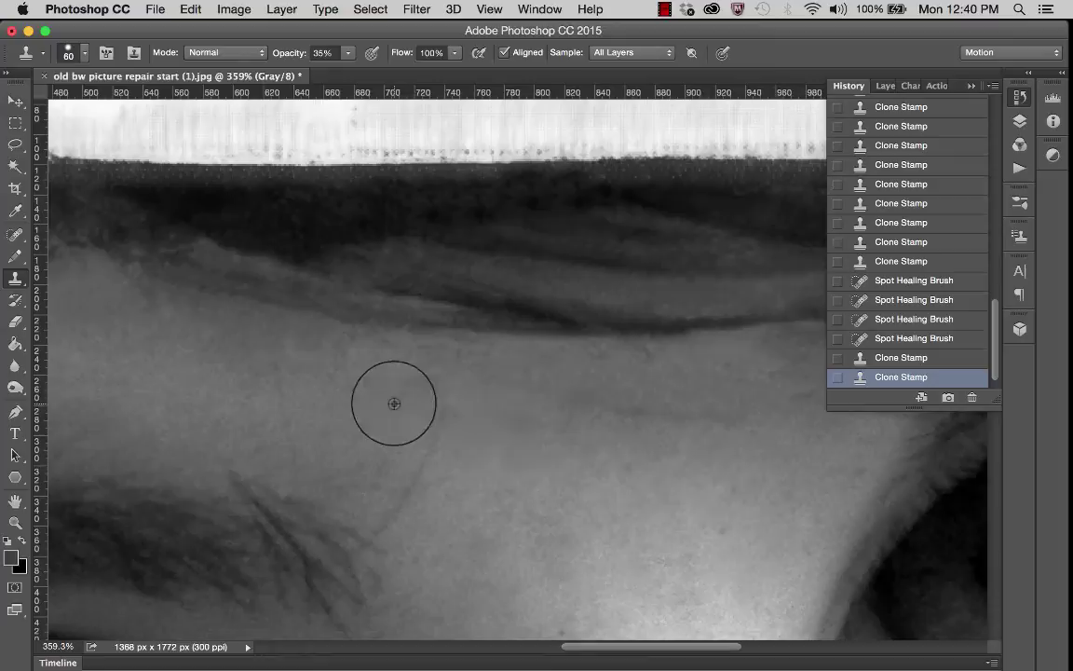
Step: Clone smooth, lighter skin over the blotchy forehead patches beneath the crease
{"action": "left_click", "coordinate": [411, 366]}
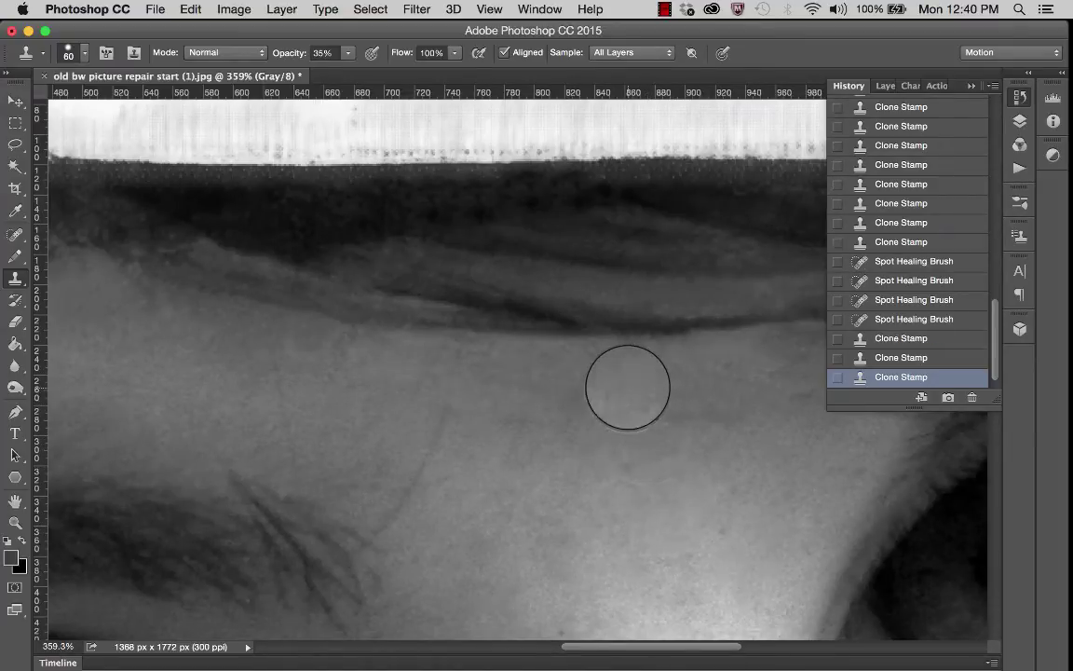
{"action": "left_click", "coordinate": [800, 518]}
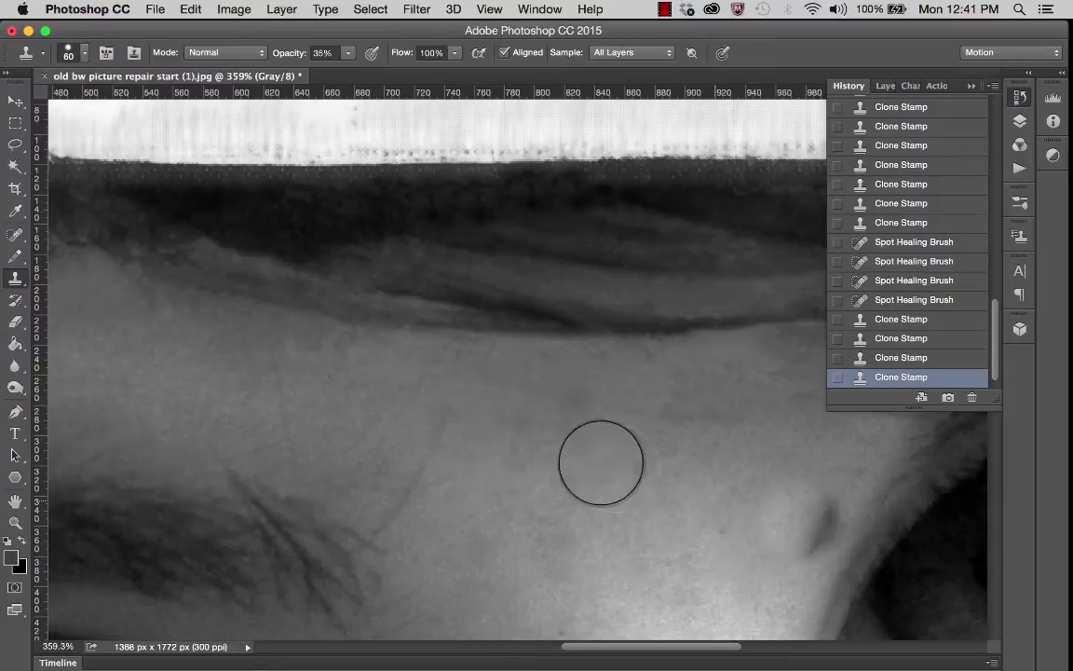
{"action": "left_click", "coordinate": [575, 410]}
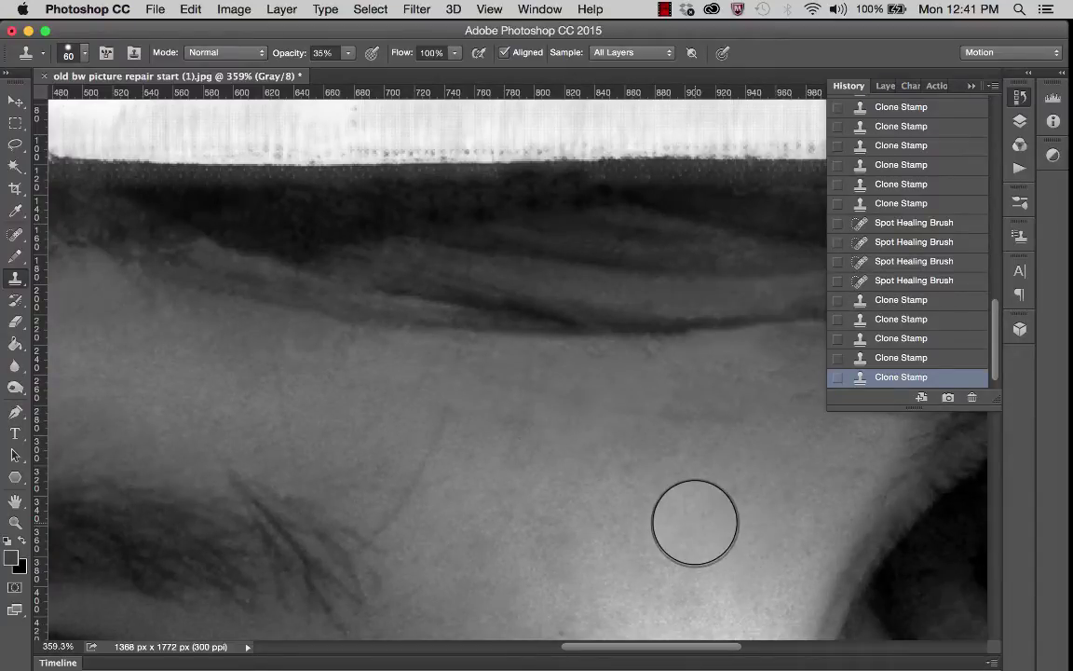
Step: Switch to the Spot Healing Brush and set it to 72 px with 37% hardness
{"action": "scroll", "coordinate": [680, 523], "scroll_direction": "down", "scroll_amount": 5}
{"action": "scroll", "coordinate": [664, 525], "scroll_direction": "down", "scroll_amount": 8}
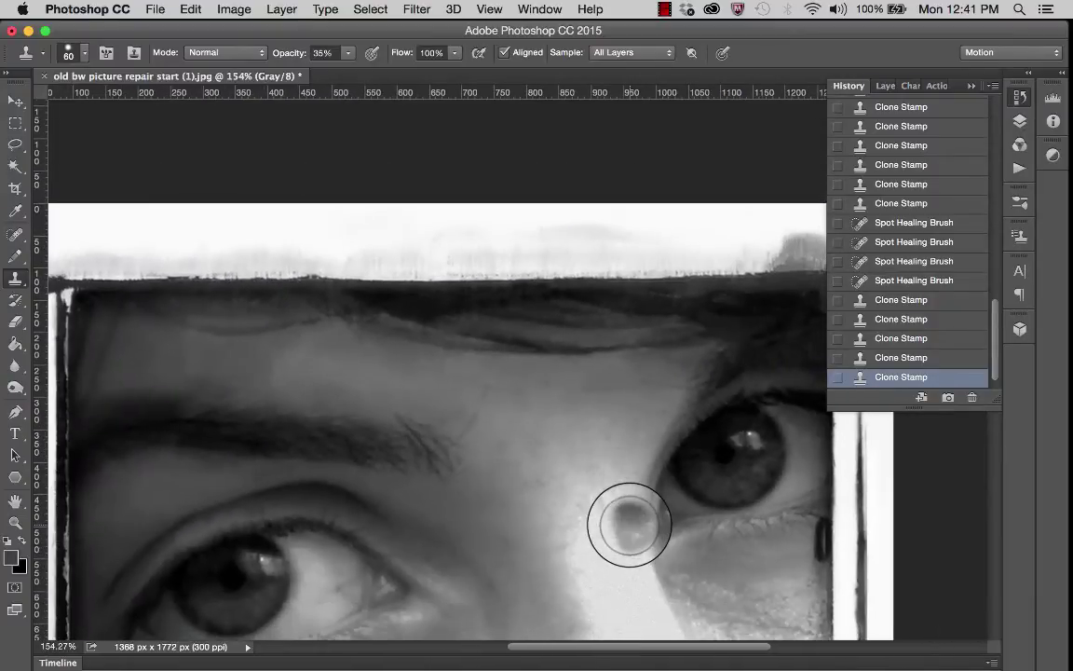
{"action": "scroll", "coordinate": [626, 525], "scroll_direction": "up", "scroll_amount": 1}
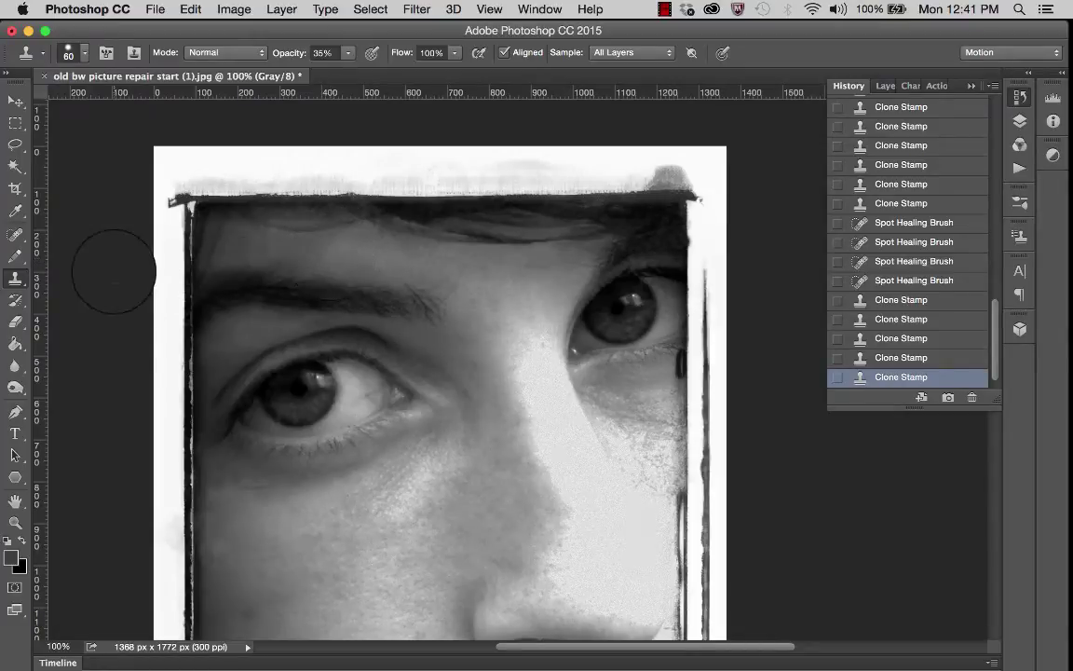
{"action": "left_click", "coordinate": [15, 235]}
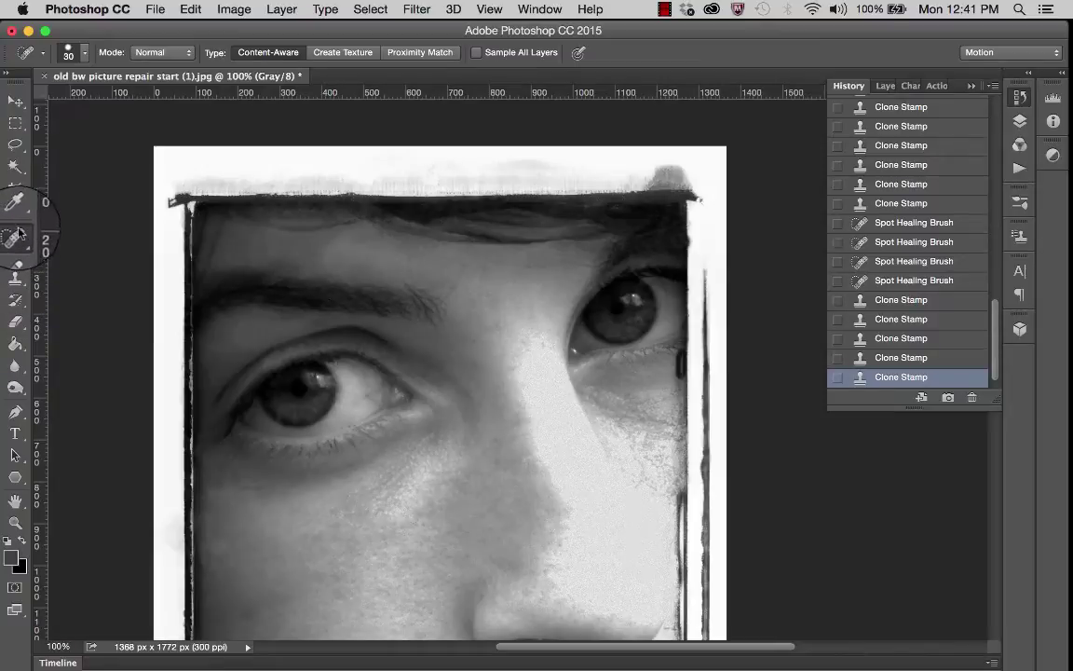
{"action": "left_click", "coordinate": [85, 53]}
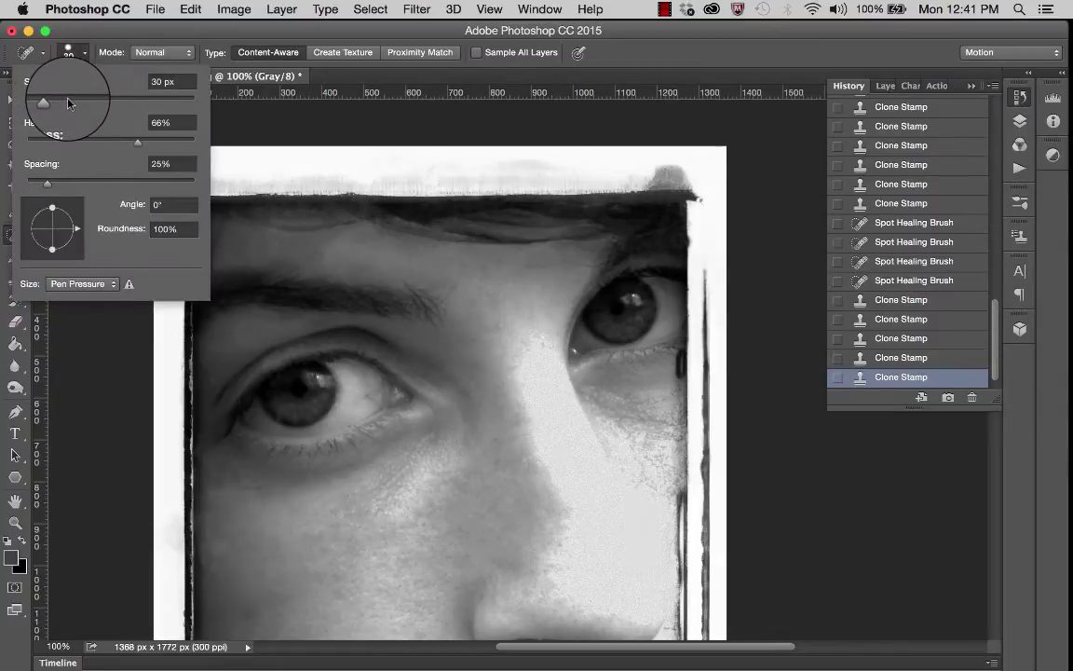
{"action": "left_click_drag", "start_coordinate": [87, 102], "coordinate": [86, 102]}
{"action": "left_click_drag", "start_coordinate": [138, 142], "coordinate": [89, 142]}
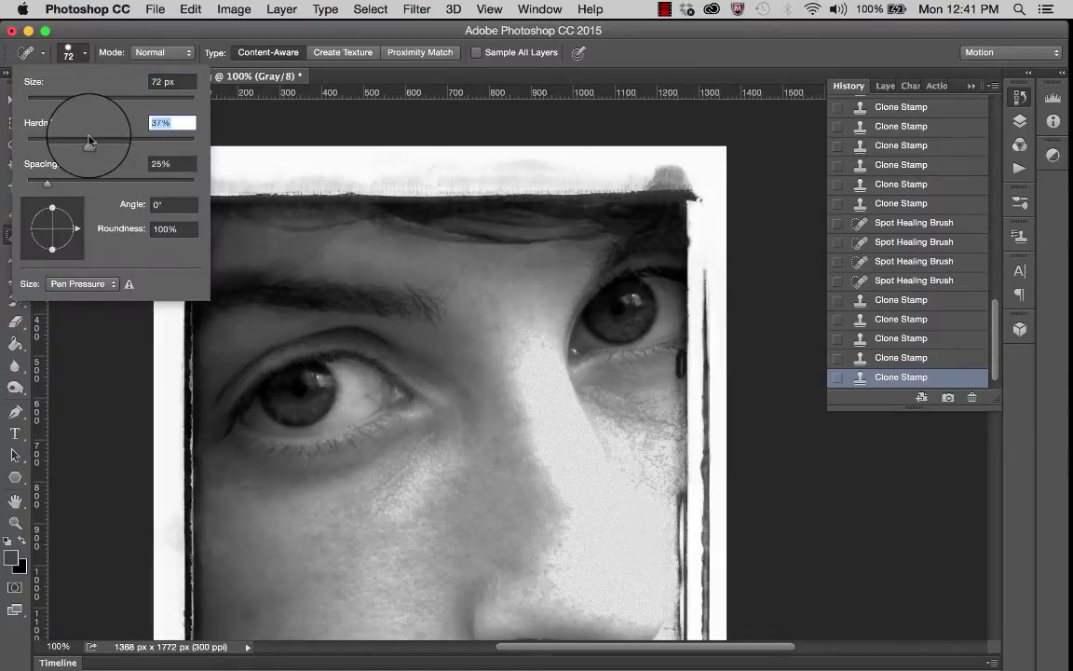
Step: Heal two dark forehead spots and the damage on the nose bridge
{"action": "left_click", "coordinate": [328, 256]}
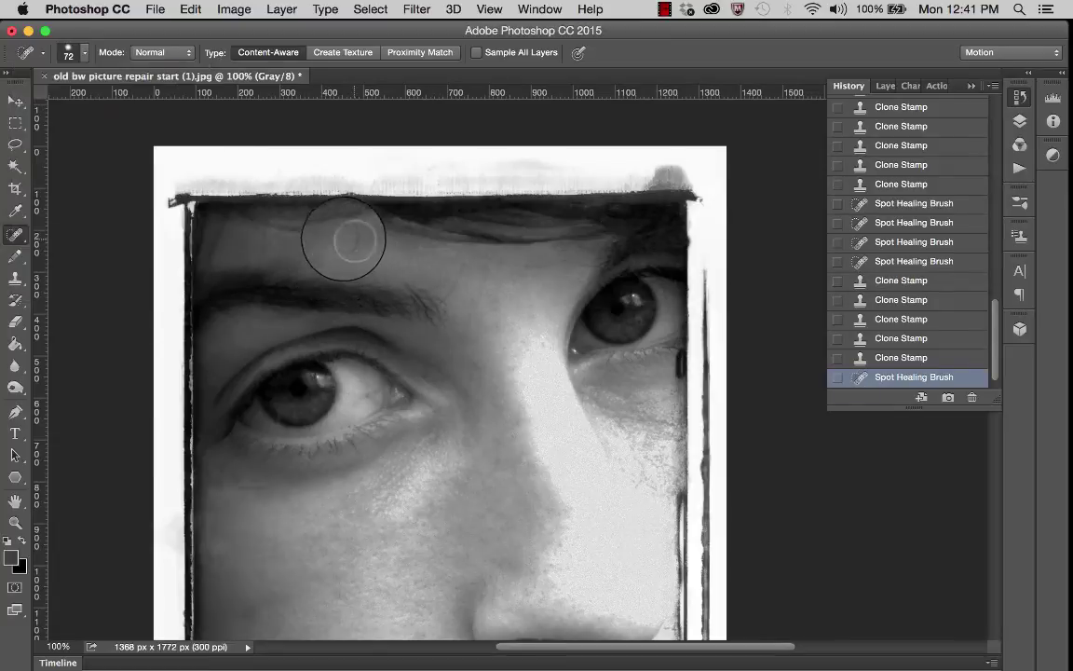
{"action": "left_click", "coordinate": [342, 240]}
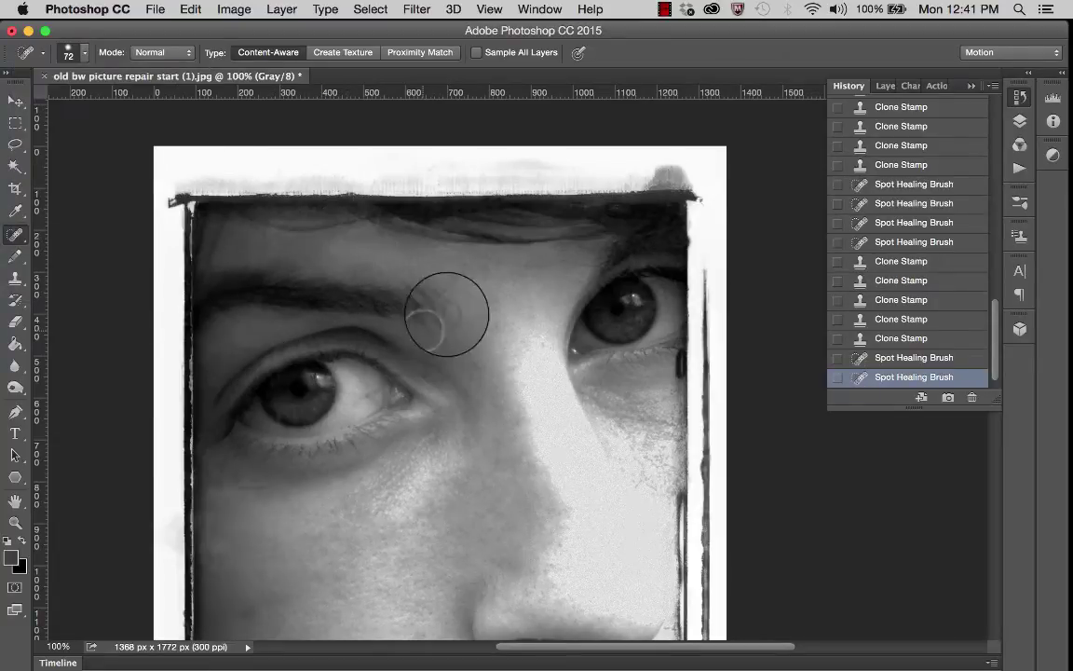
{"action": "scroll", "coordinate": [458, 310], "scroll_direction": "down", "scroll_amount": 3}
{"action": "scroll", "coordinate": [457, 311], "scroll_direction": "left", "scroll_amount": 2}
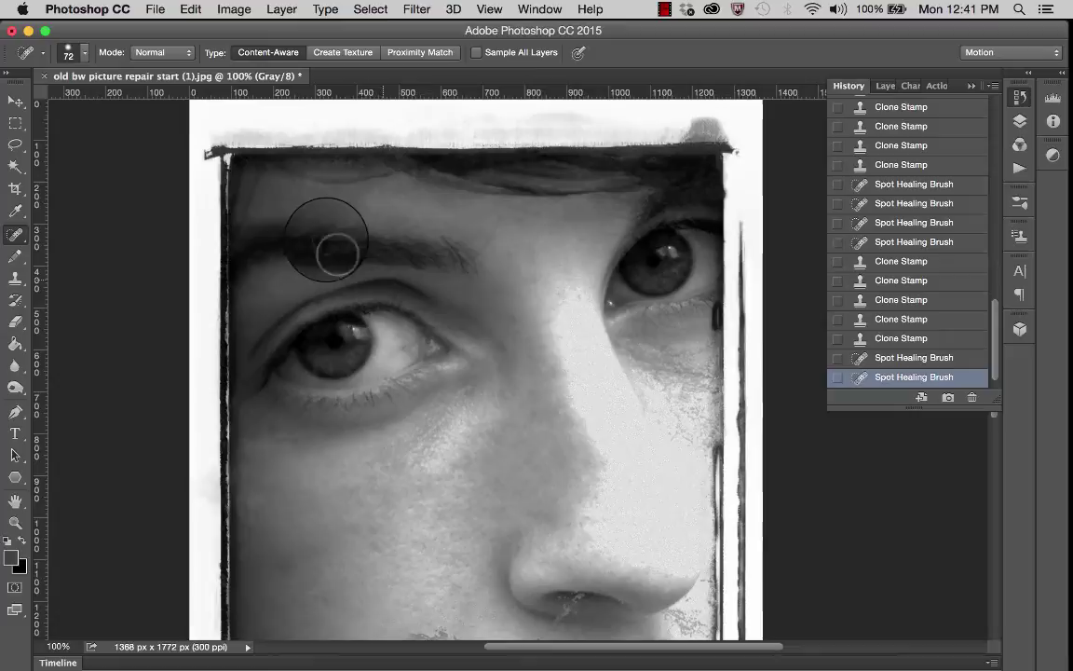
{"action": "scroll", "coordinate": [457, 247], "scroll_direction": "down", "scroll_amount": 4}
{"action": "scroll", "coordinate": [458, 247], "scroll_direction": "right", "scroll_amount": 3}
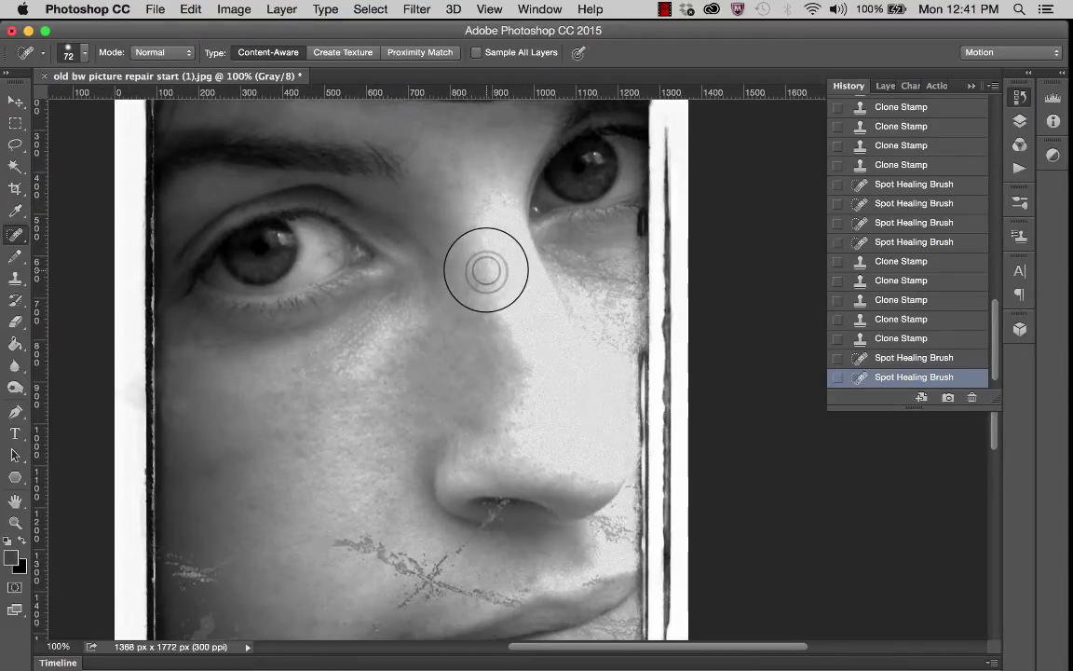
{"action": "left_click", "coordinate": [486, 270]}
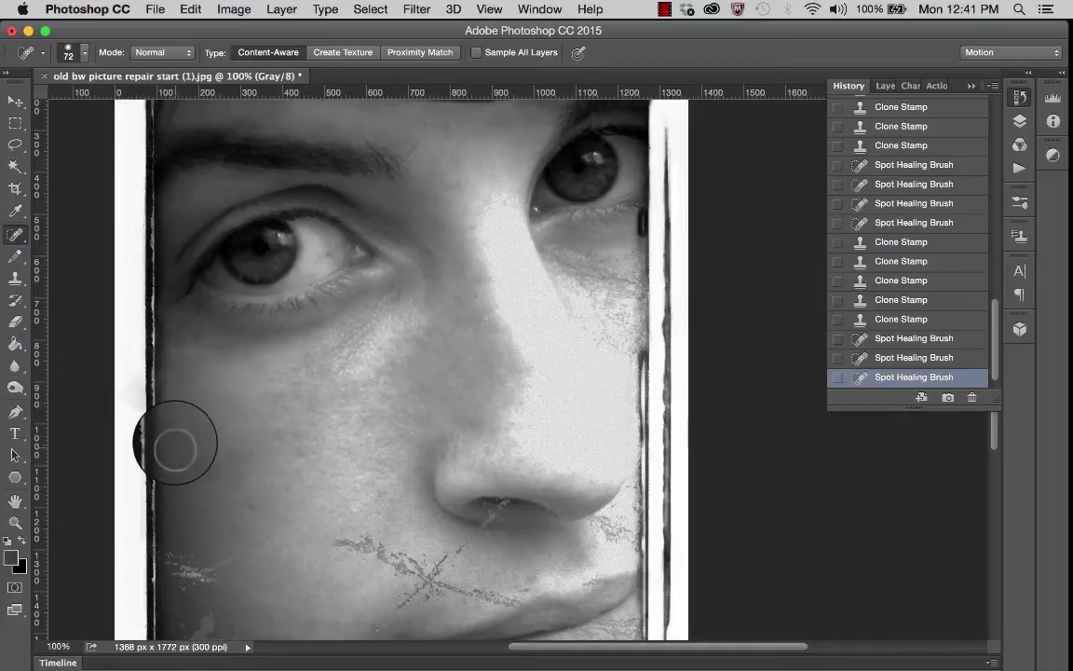
Step: Undo a trial heal on the left cheek edge and zoom that area to 300%
{"action": "left_click", "coordinate": [172, 414]}
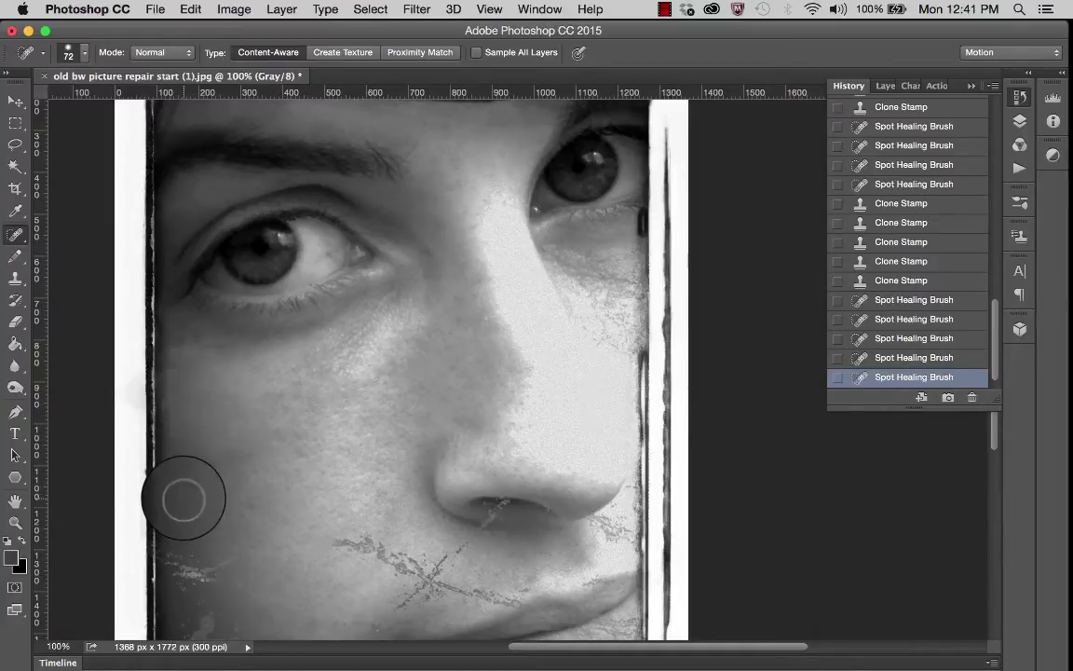
{"action": "key", "text": "cmd+z"}
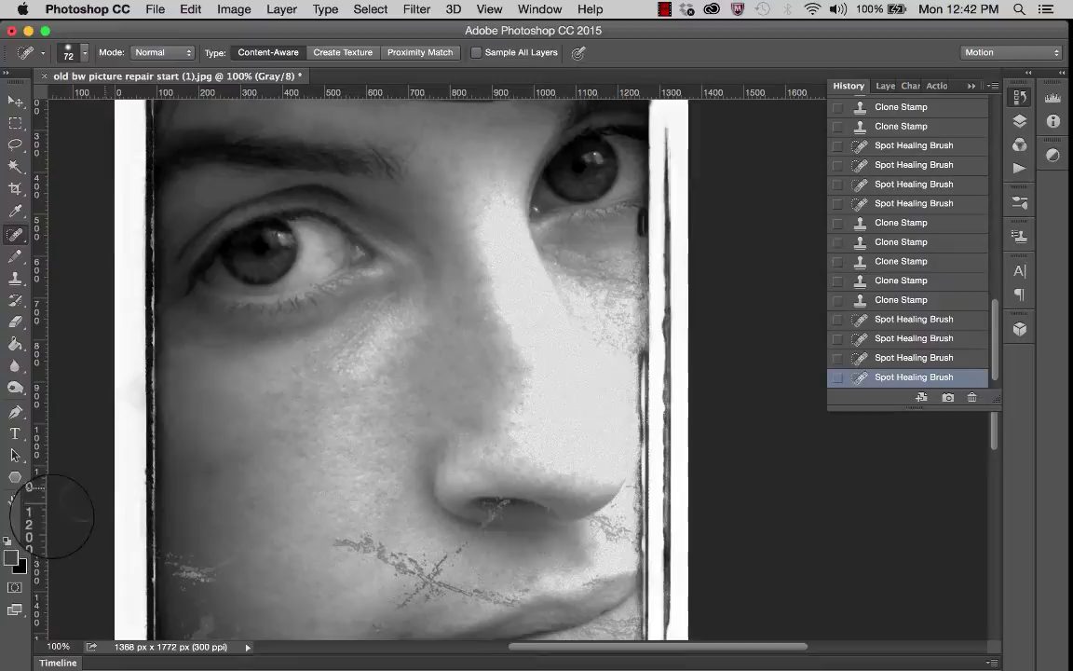
{"action": "left_click", "coordinate": [15, 522]}
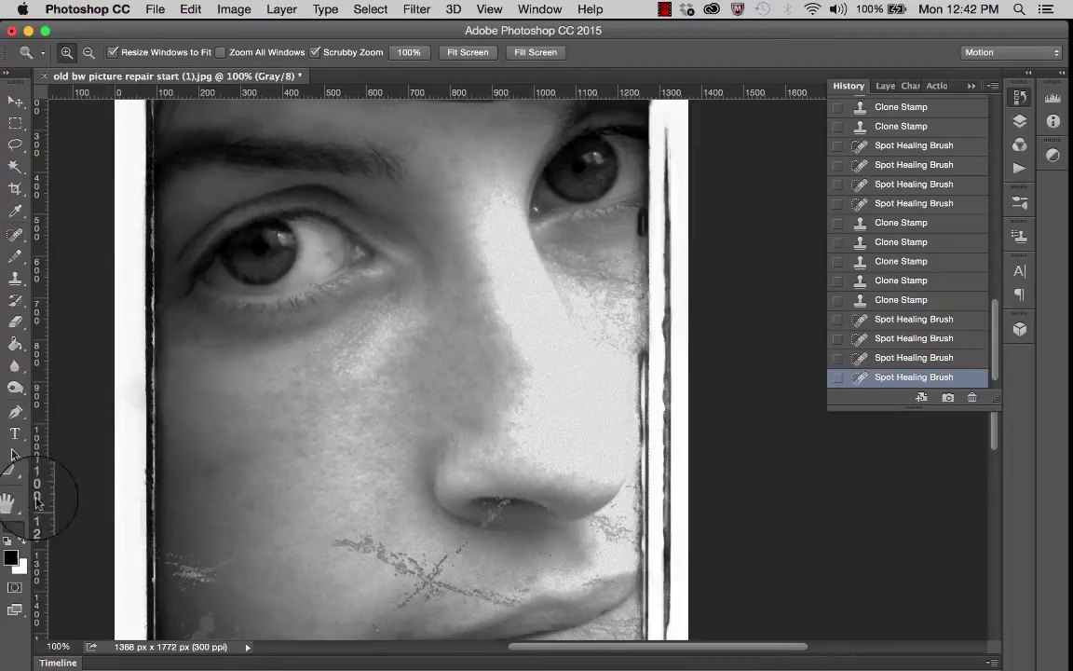
{"action": "left_click", "coordinate": [176, 395]}
{"action": "left_click", "coordinate": [178, 395]}
{"action": "scroll", "coordinate": [270, 402], "scroll_direction": "left", "scroll_amount": 3}
{"action": "scroll", "coordinate": [270, 402], "scroll_direction": "down", "scroll_amount": 2}
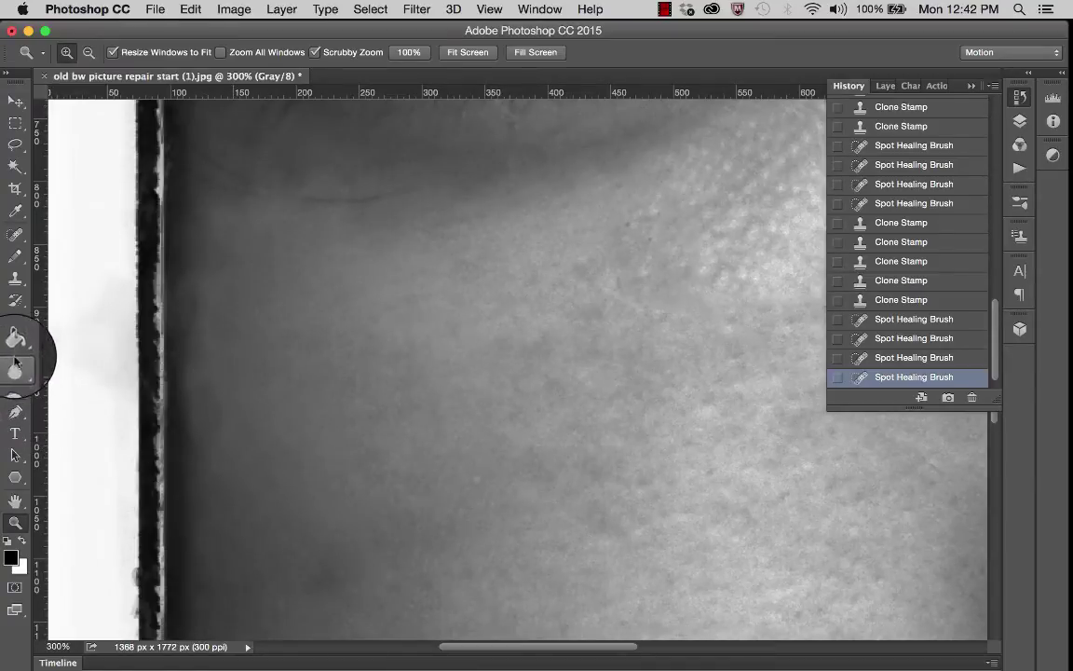
Step: Pick the Dodge Tool, try a stroke on the left cheek edge, then undo it
{"action": "left_click", "coordinate": [15, 387]}
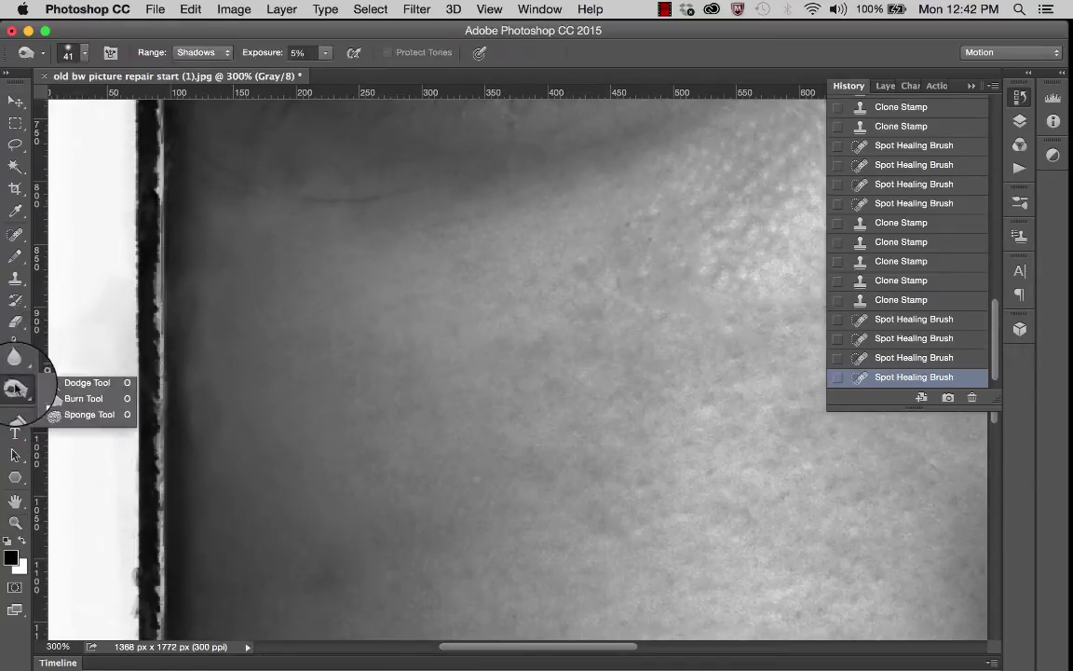
{"action": "left_click", "coordinate": [65, 385]}
{"action": "left_click", "coordinate": [206, 411]}
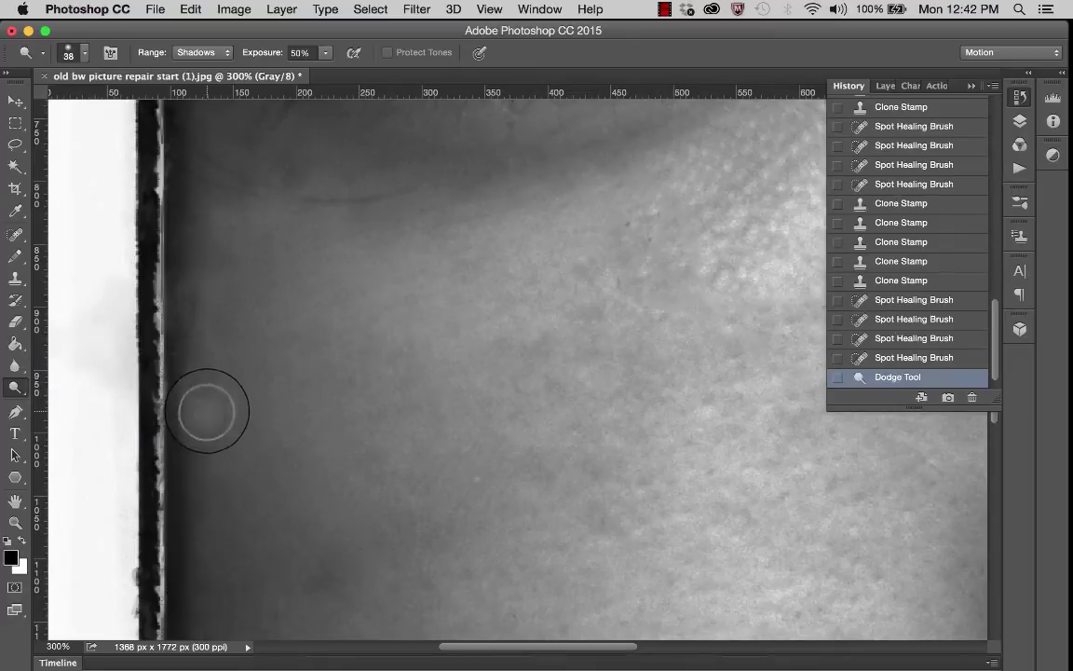
{"action": "key", "text": "super+z"}
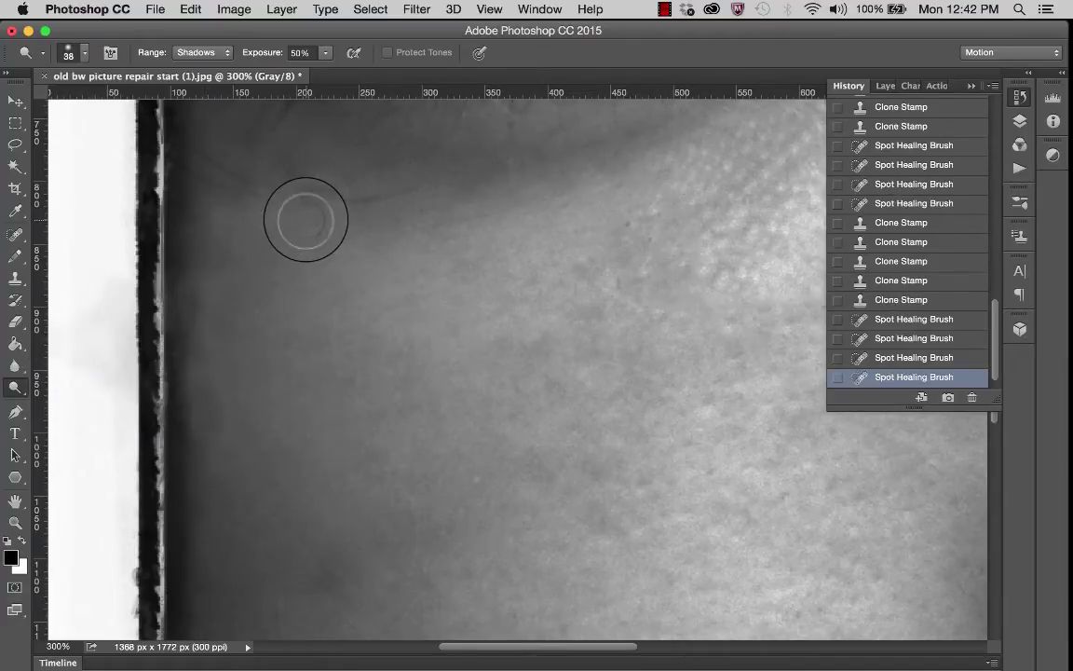
Step: Lower Dodge exposure to 16% and lighten the dark band along the left border
{"action": "left_click", "coordinate": [325, 53]}
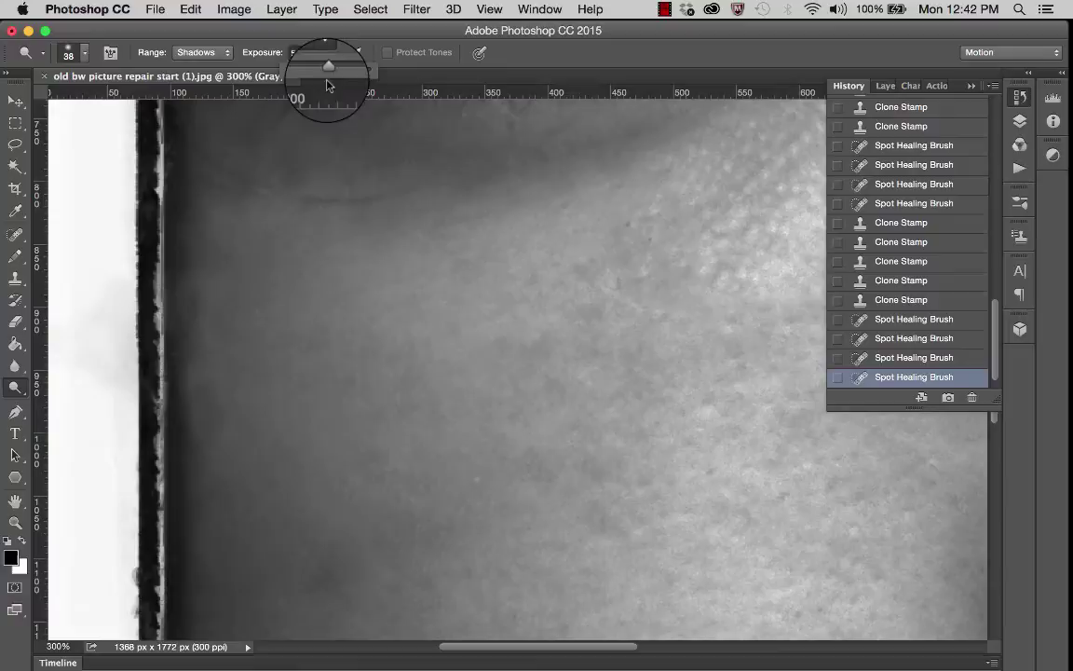
{"action": "left_click_drag", "start_coordinate": [329, 74], "coordinate": [300, 73]}
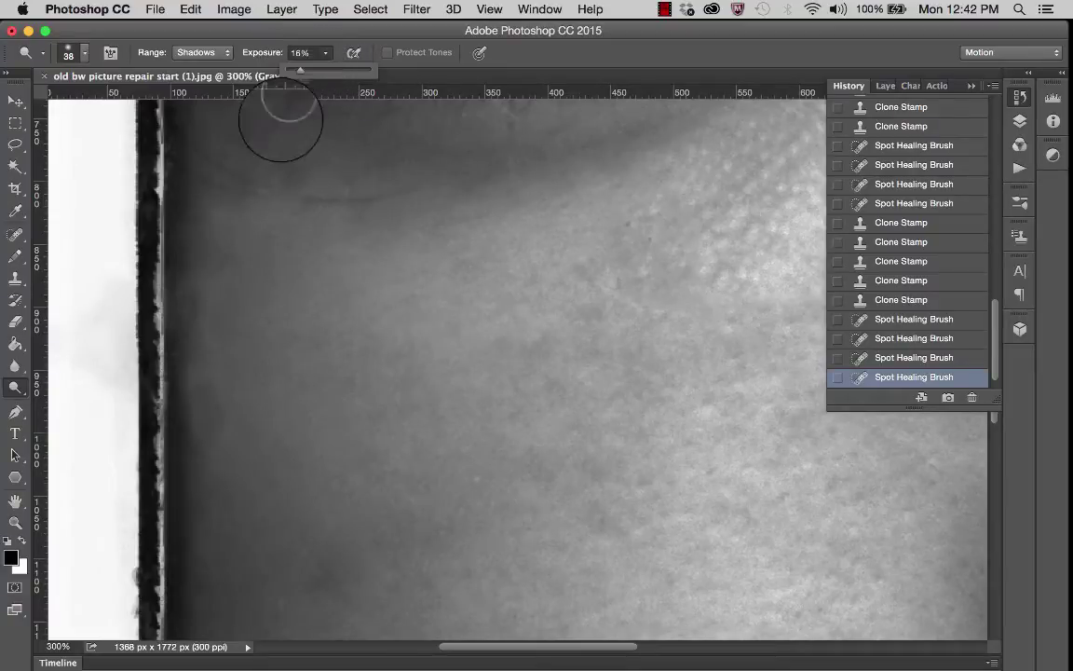
{"action": "left_click_drag", "start_coordinate": [208, 395], "coordinate": [211, 419]}
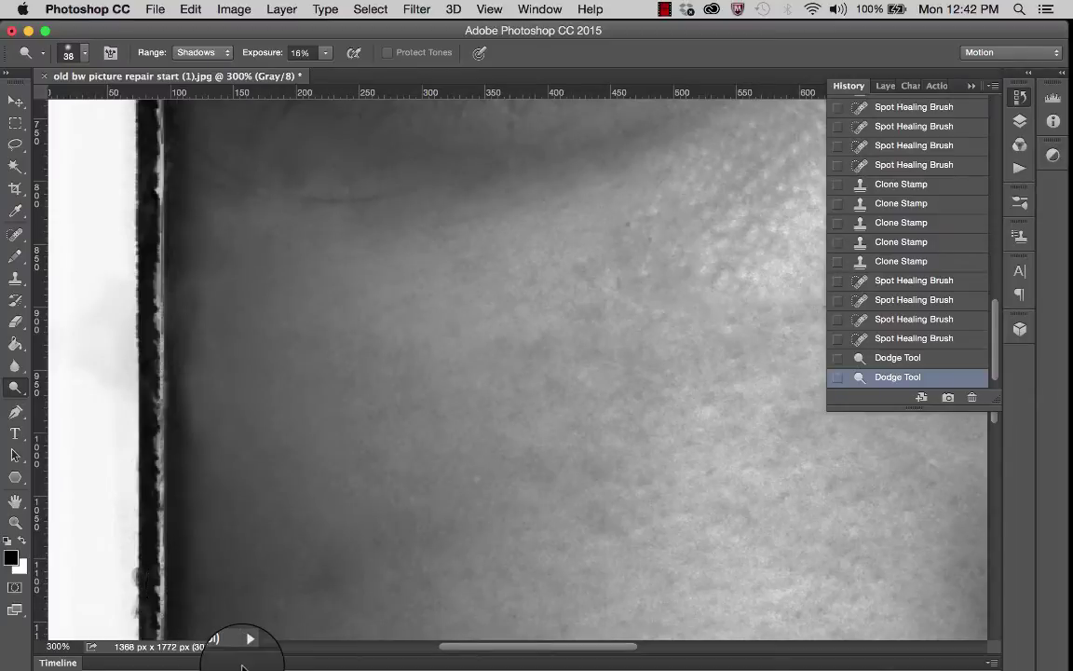
{"action": "scroll", "coordinate": [295, 510], "scroll_direction": "down", "scroll_amount": 3}
{"action": "scroll", "coordinate": [295, 511], "scroll_direction": "down", "scroll_amount": 5}
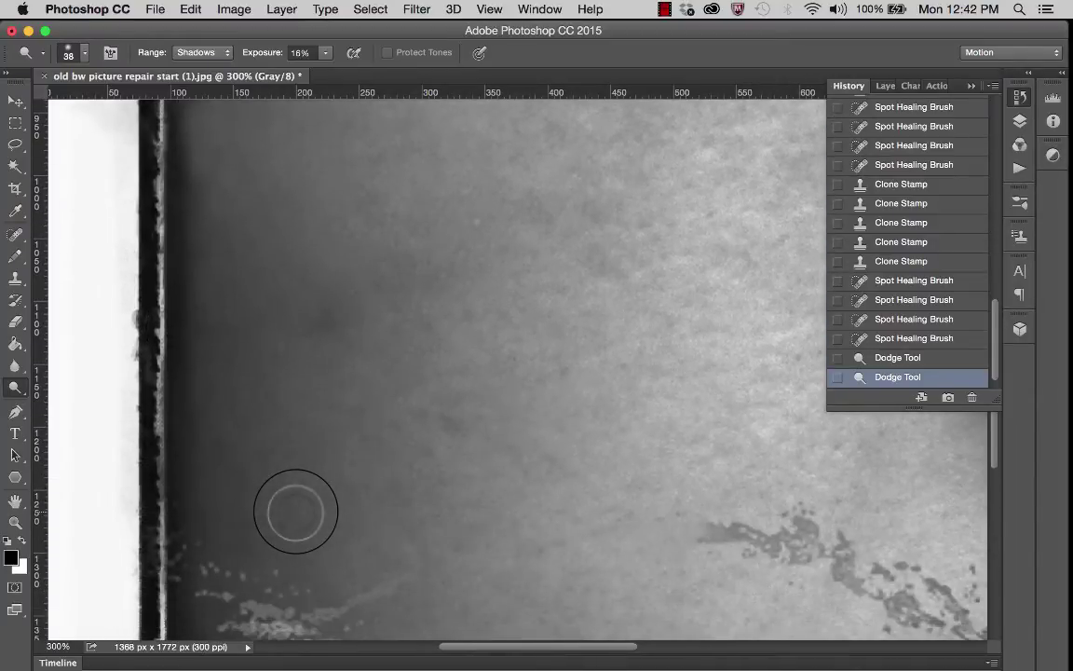
{"action": "scroll", "coordinate": [294, 510], "scroll_direction": "up", "scroll_amount": 2}
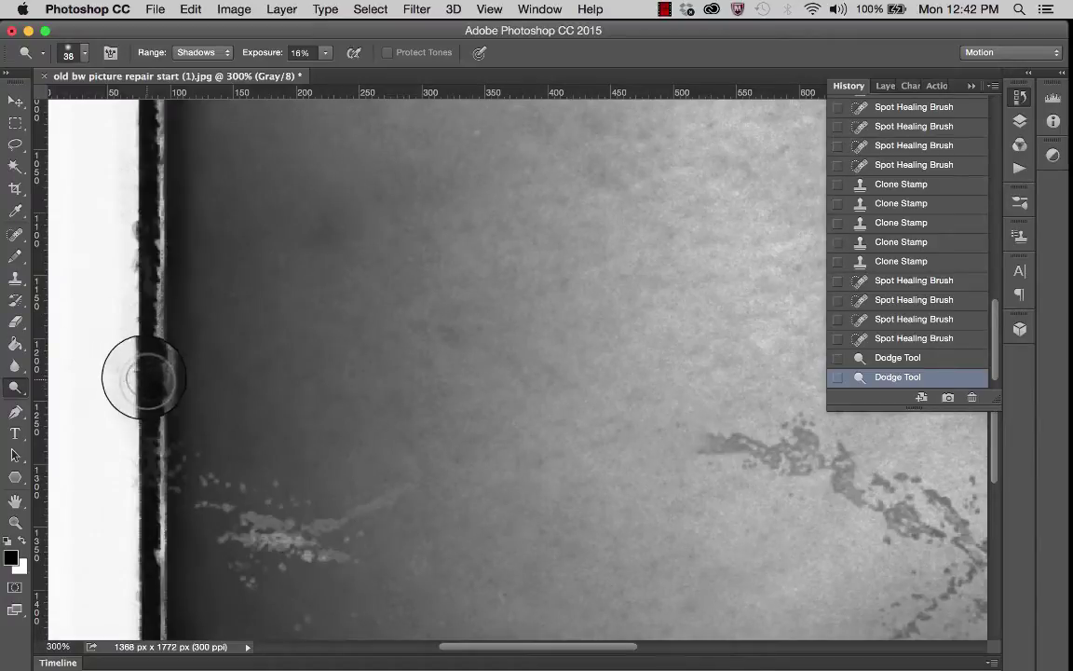
Step: Spot-heal six light speckles on the skin beside the left border
{"action": "left_click", "coordinate": [14, 233]}
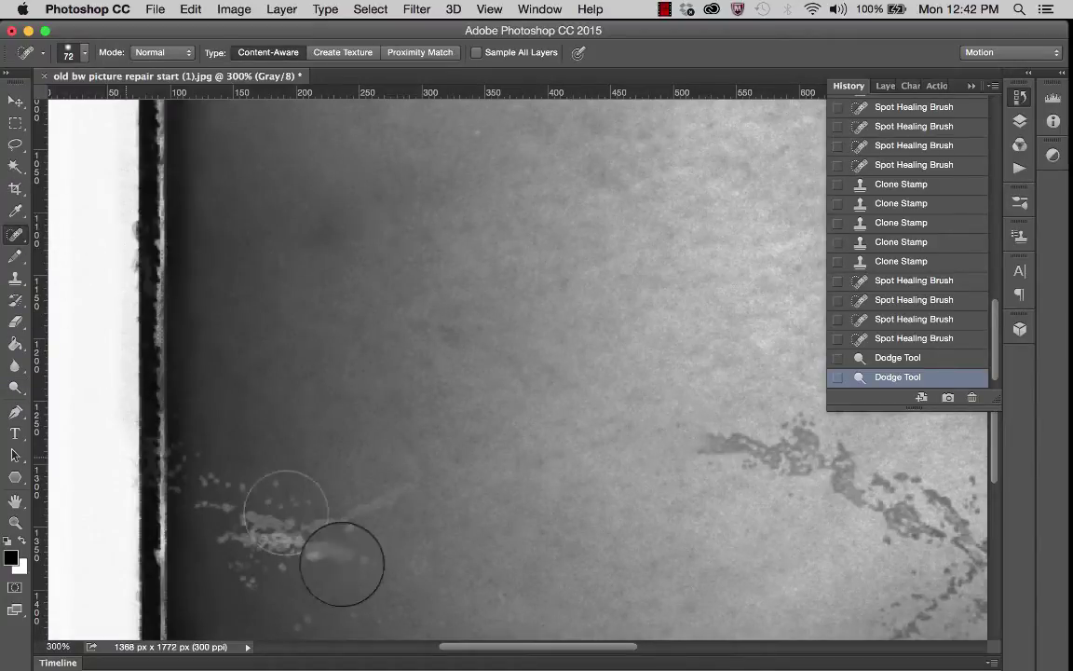
{"action": "left_click", "coordinate": [393, 500]}
{"action": "left_click", "coordinate": [364, 508]}
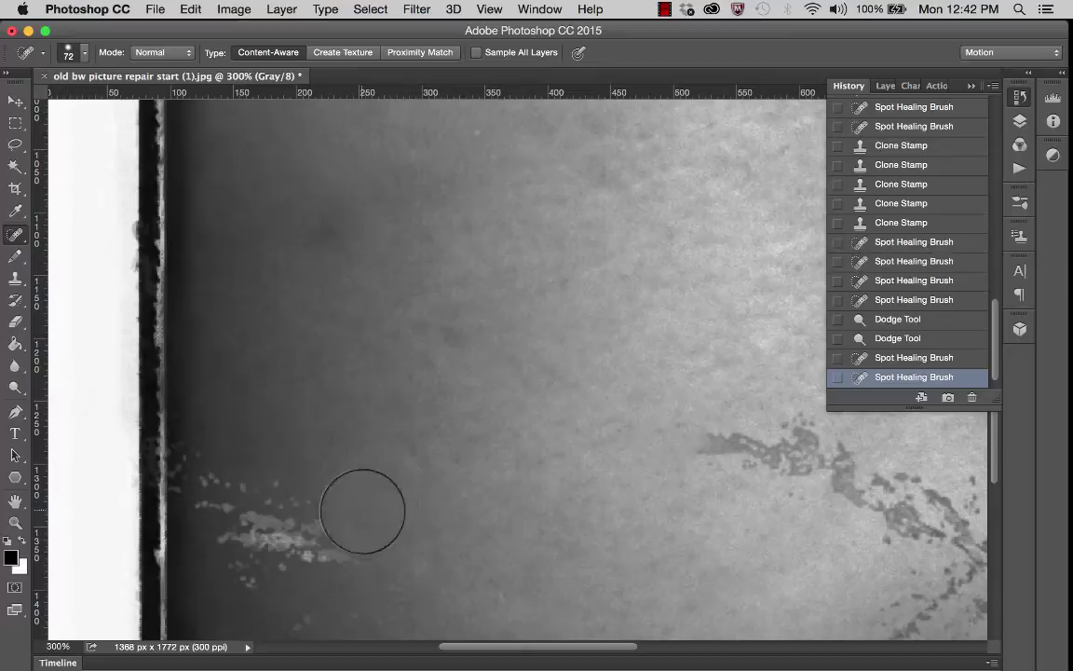
{"action": "left_click", "coordinate": [467, 599]}
{"action": "scroll", "coordinate": [467, 601], "scroll_direction": "down", "scroll_amount": 5}
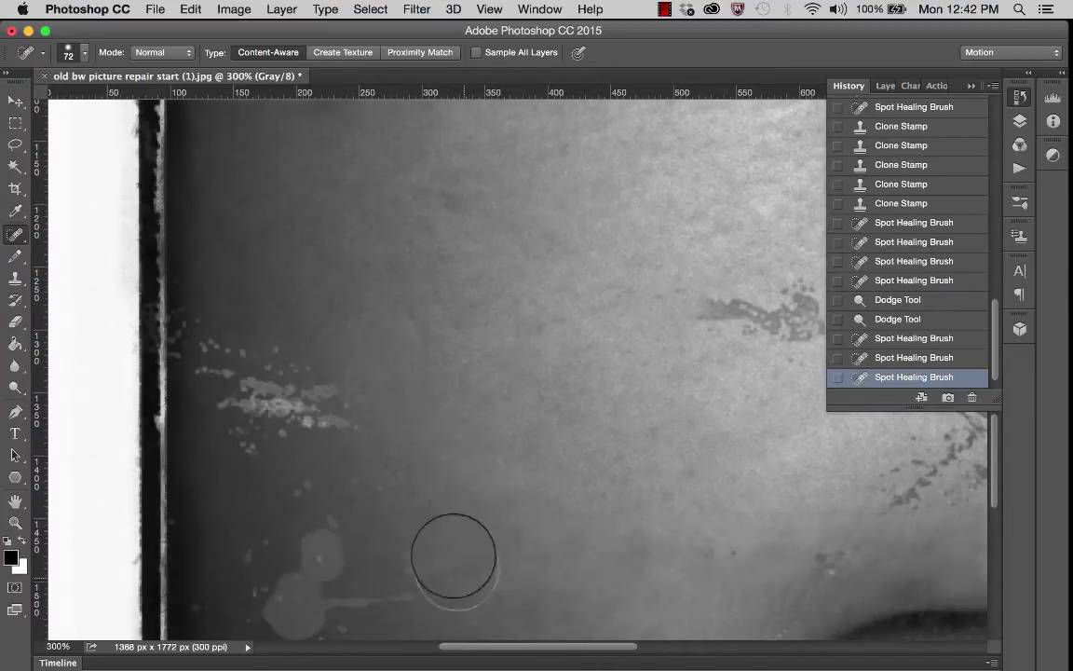
{"action": "left_click", "coordinate": [483, 451]}
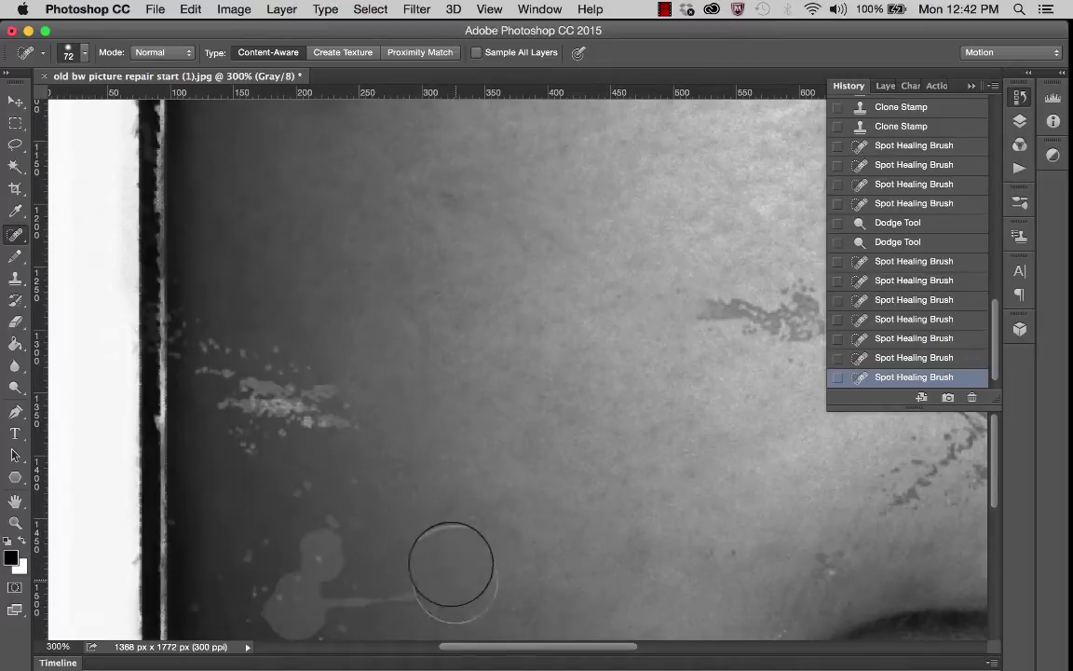
{"action": "left_click", "coordinate": [333, 412]}
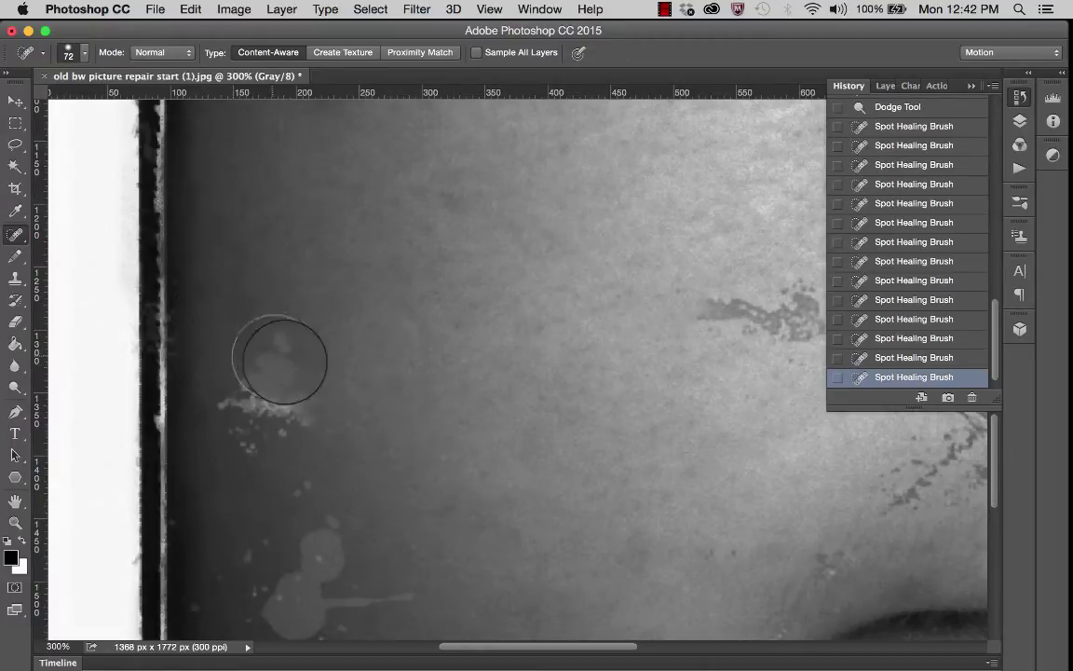
{"action": "left_click", "coordinate": [334, 497]}
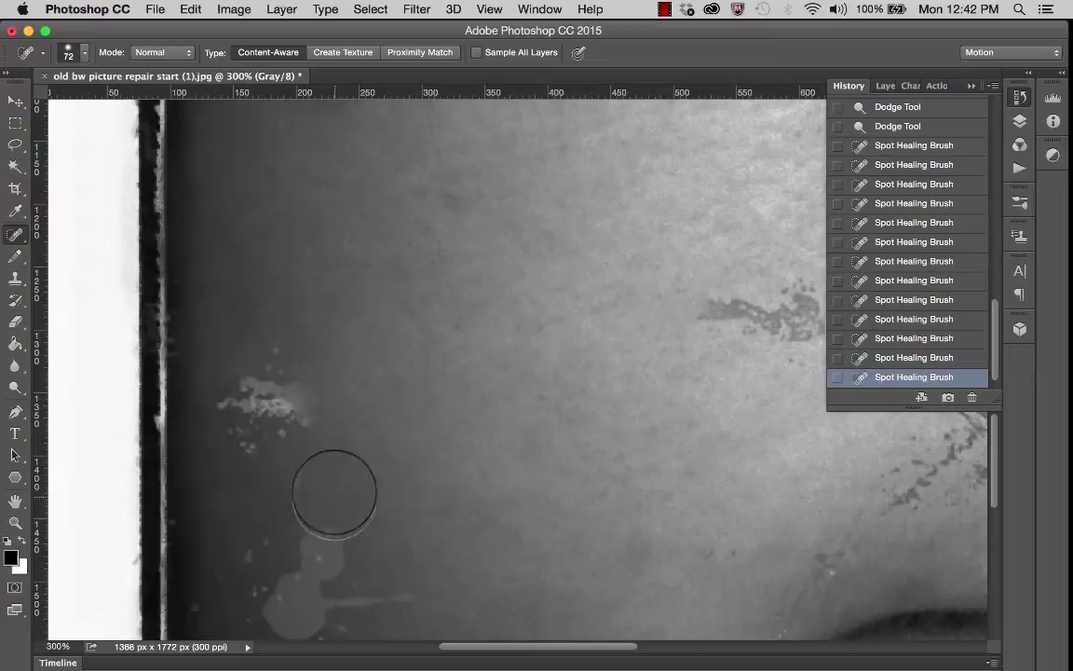
Step: Lasso the speckle cluster and Content-Aware Fill it
{"action": "key", "text": "l"}
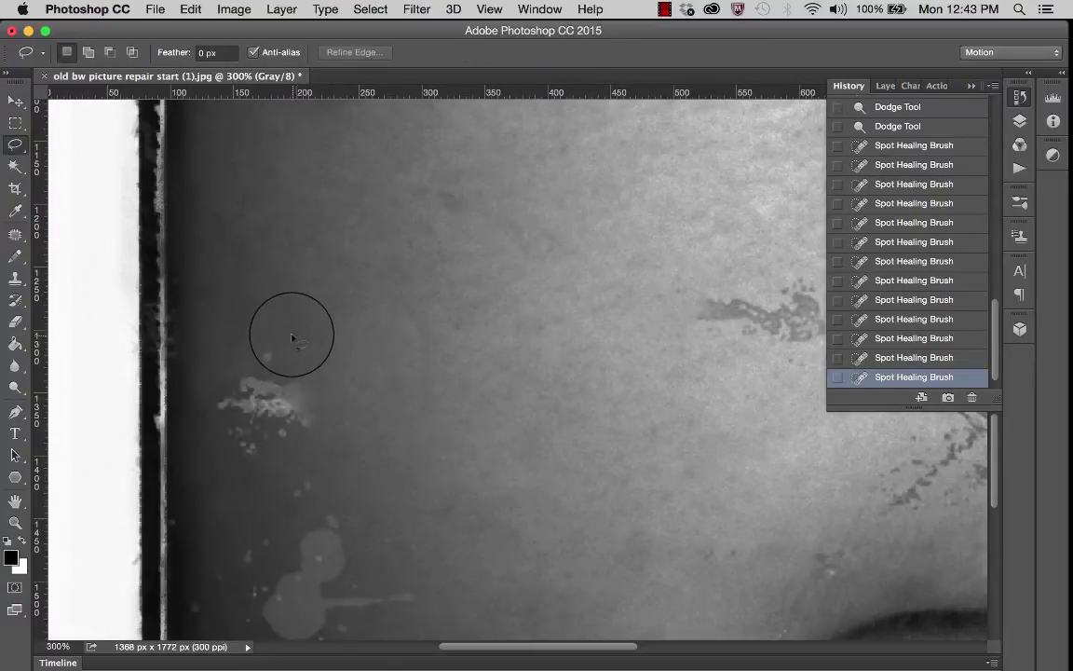
{"action": "mouse_move", "coordinate": [233, 358]}
{"action": "left_mouse_down"}
{"action": "mouse_move", "coordinate": [203, 396]}
{"action": "mouse_move", "coordinate": [211, 427]}
{"action": "mouse_move", "coordinate": [231, 465]}
{"action": "mouse_move", "coordinate": [276, 453]}
{"action": "left_mouse_up"}
{"action": "left_click_drag", "start_coordinate": [298, 335], "coordinate": [280, 331]}
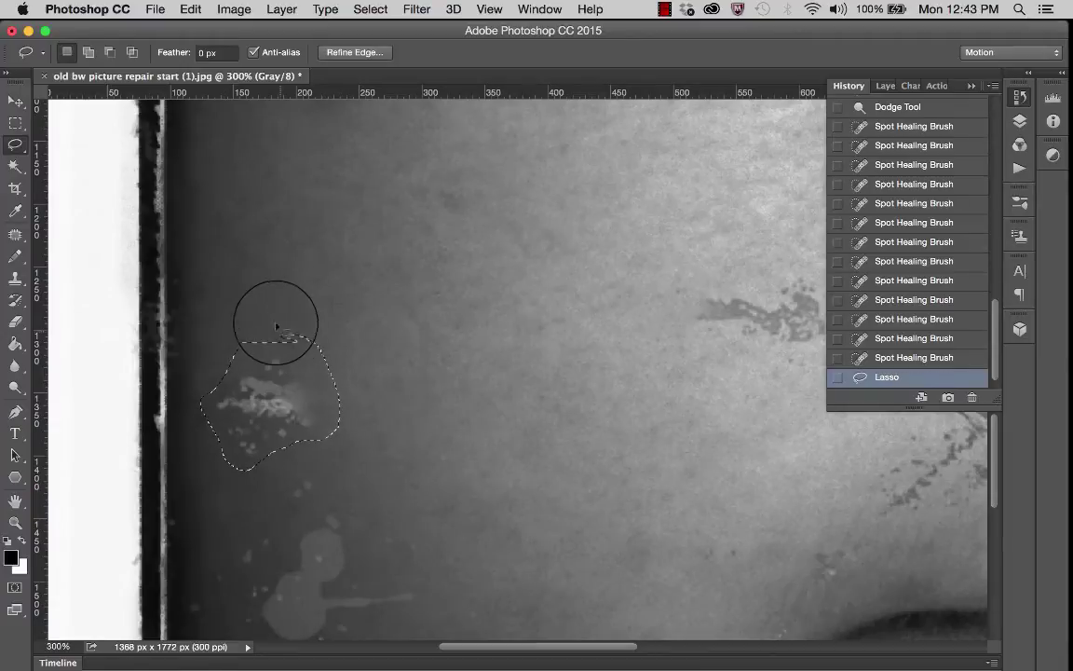
{"action": "left_click", "coordinate": [190, 9]}
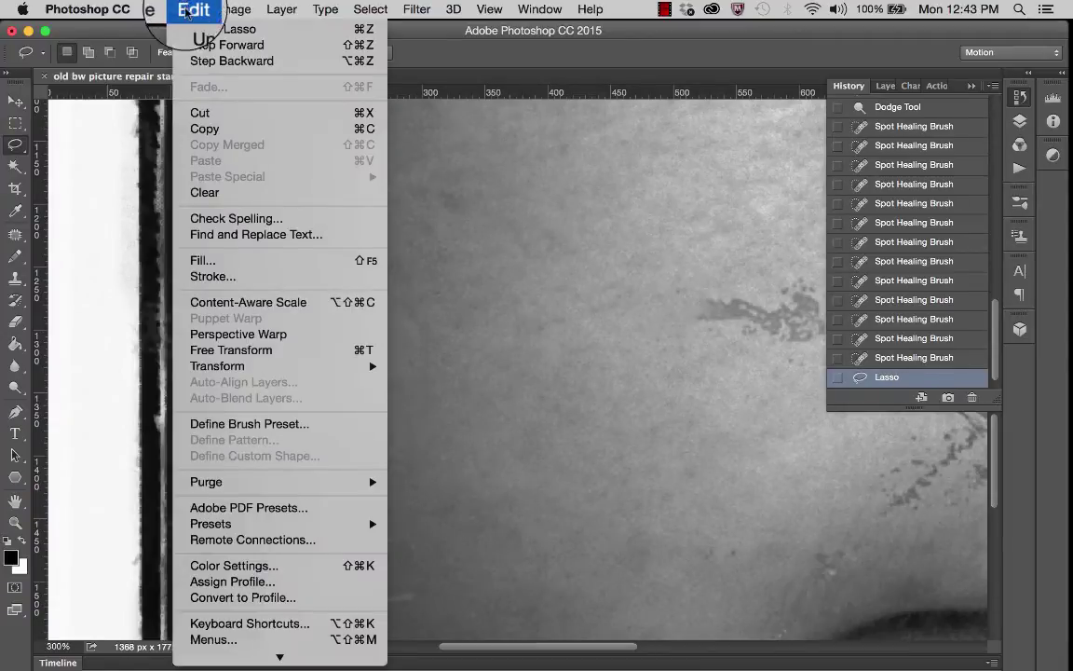
{"action": "left_click", "coordinate": [227, 264]}
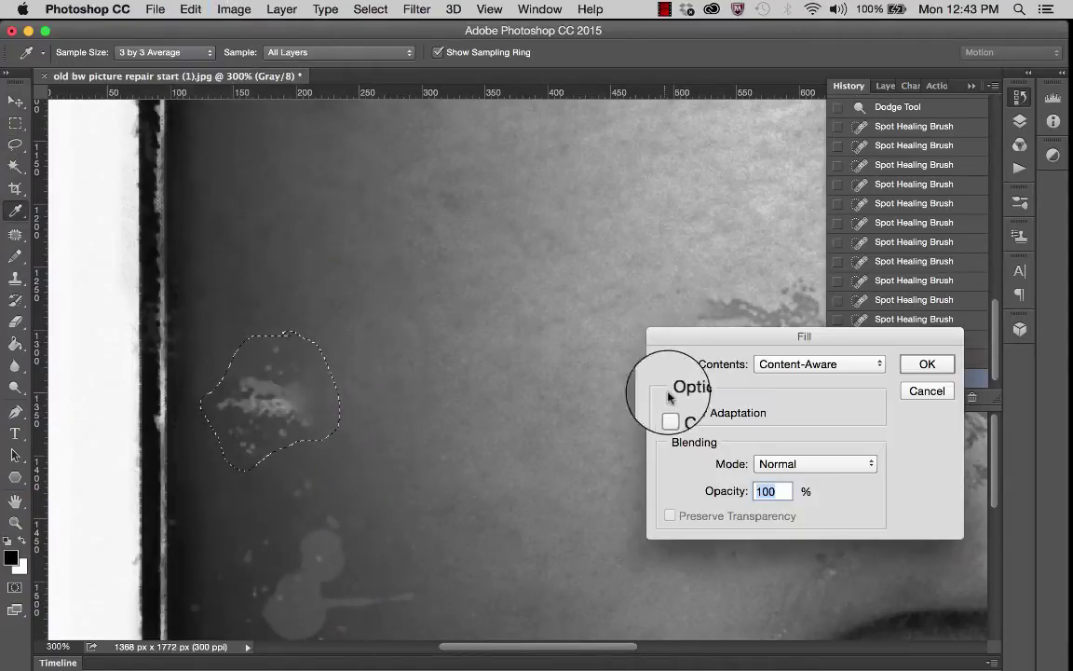
{"action": "left_click", "coordinate": [930, 364]}
{"action": "scroll", "coordinate": [509, 336], "scroll_direction": "down", "scroll_amount": 2}
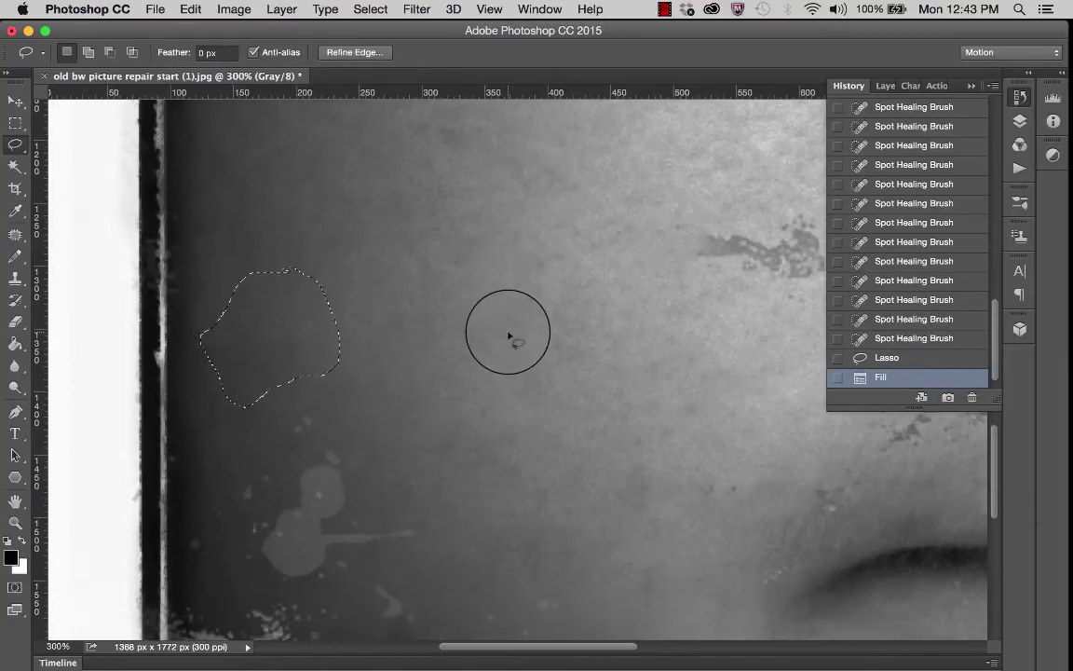
{"action": "scroll", "coordinate": [343, 469], "scroll_direction": "down", "scroll_amount": 3}
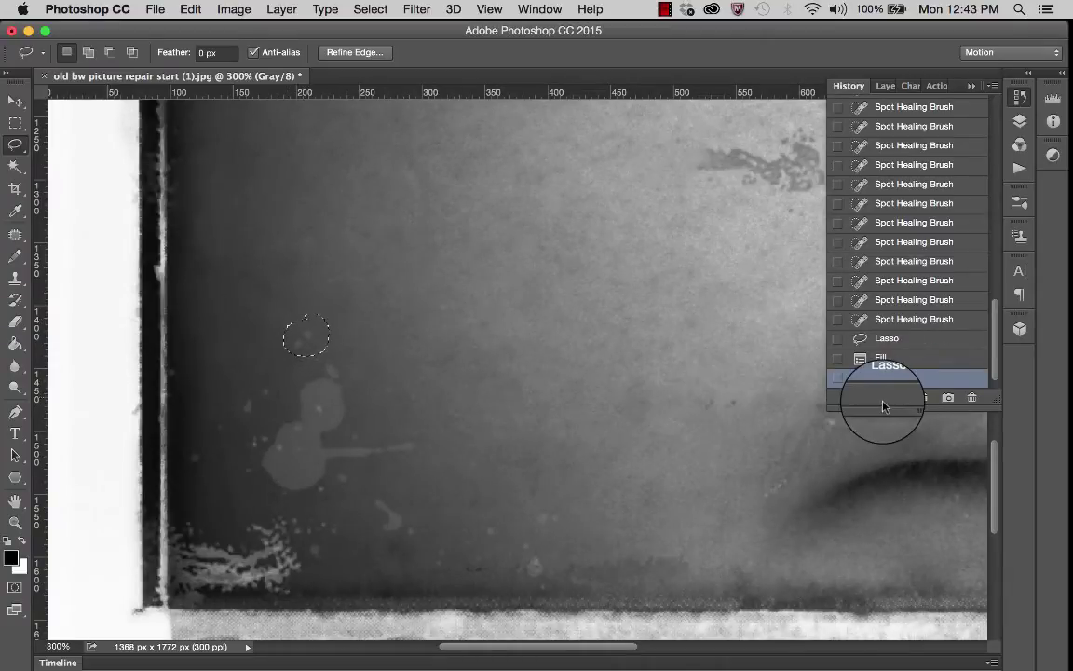
Step: Content-Aware Fill a small spot and the upper part of the grey blot
{"action": "left_click", "coordinate": [191, 11]}
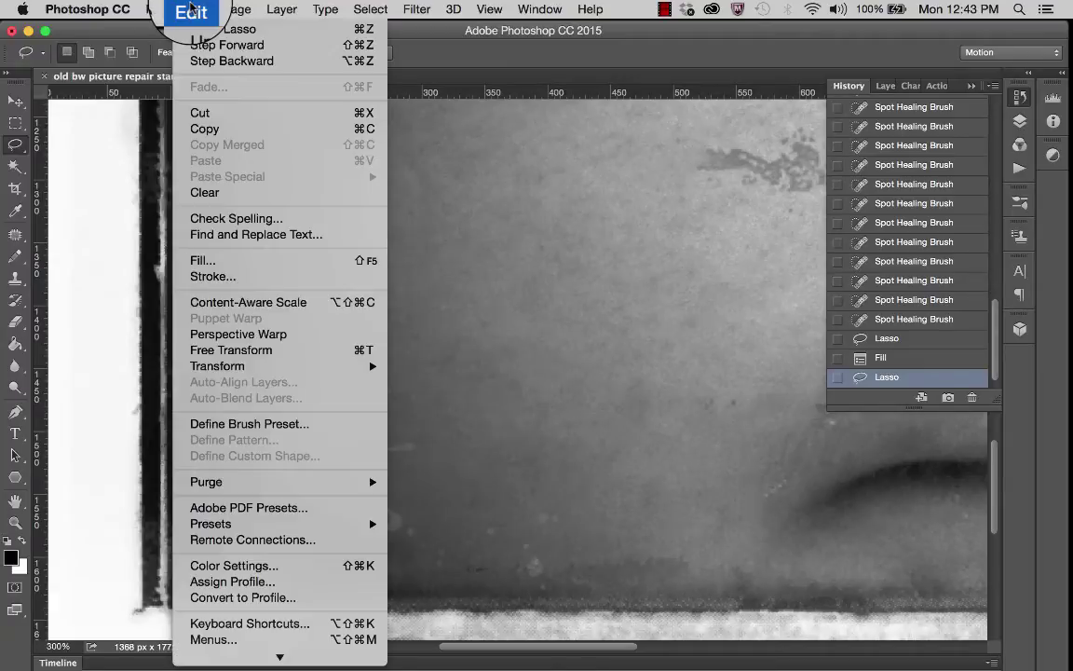
{"action": "left_click", "coordinate": [227, 262]}
{"action": "left_click", "coordinate": [943, 365]}
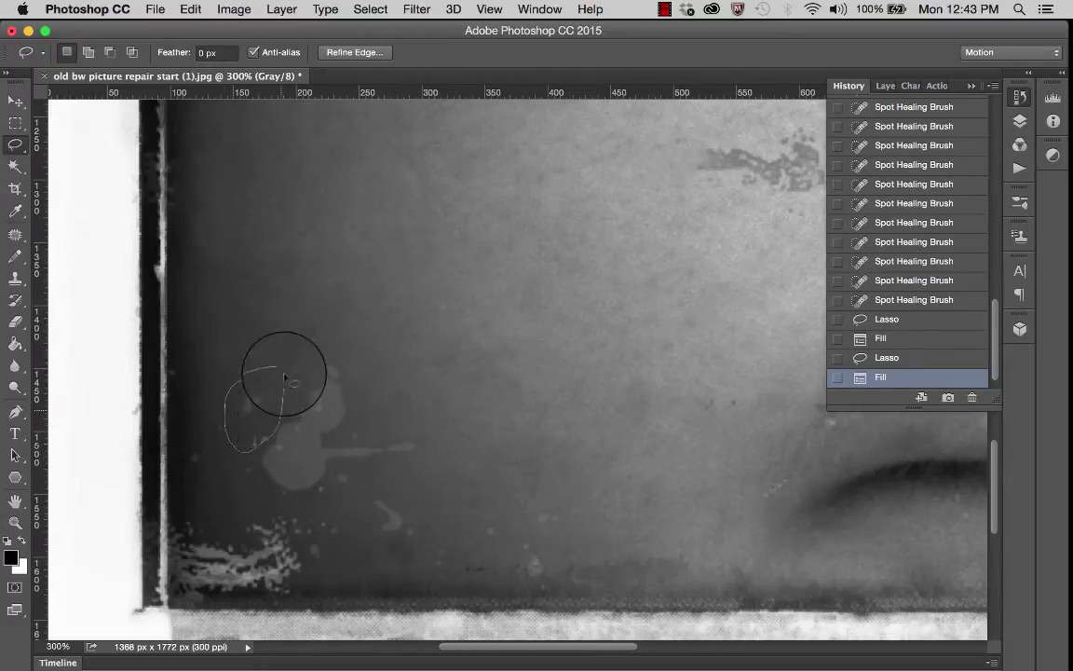
{"action": "left_click_drag", "start_coordinate": [284, 377], "coordinate": [281, 390]}
{"action": "left_click", "coordinate": [234, 9]}
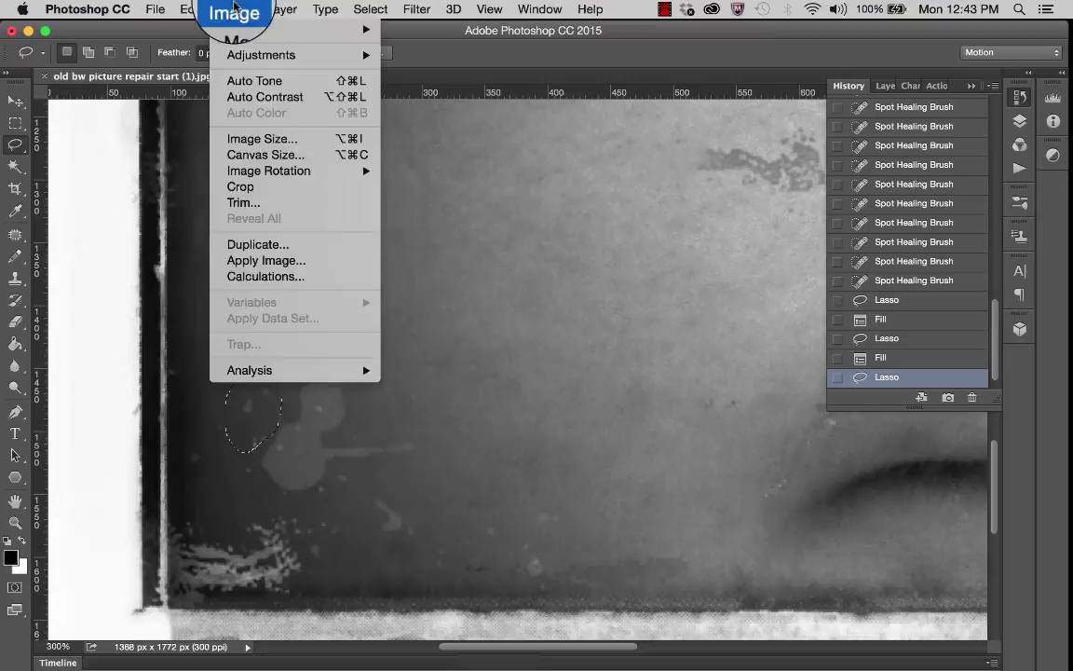
{"action": "mouse_move", "coordinate": [192, 11]}
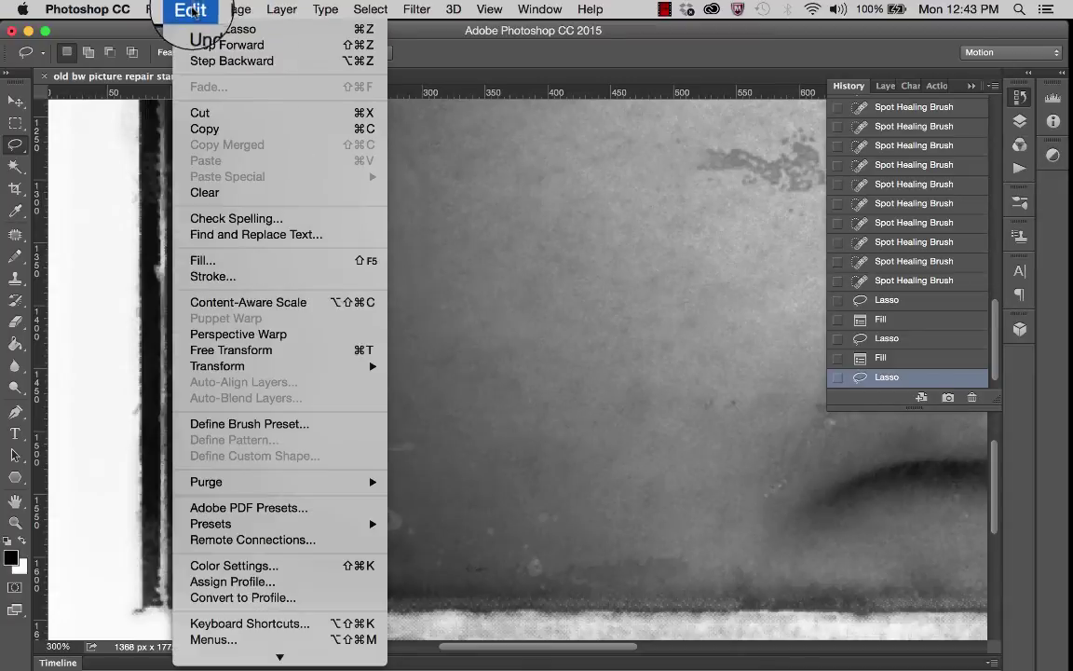
{"action": "left_click", "coordinate": [228, 260]}
{"action": "left_click", "coordinate": [920, 365]}
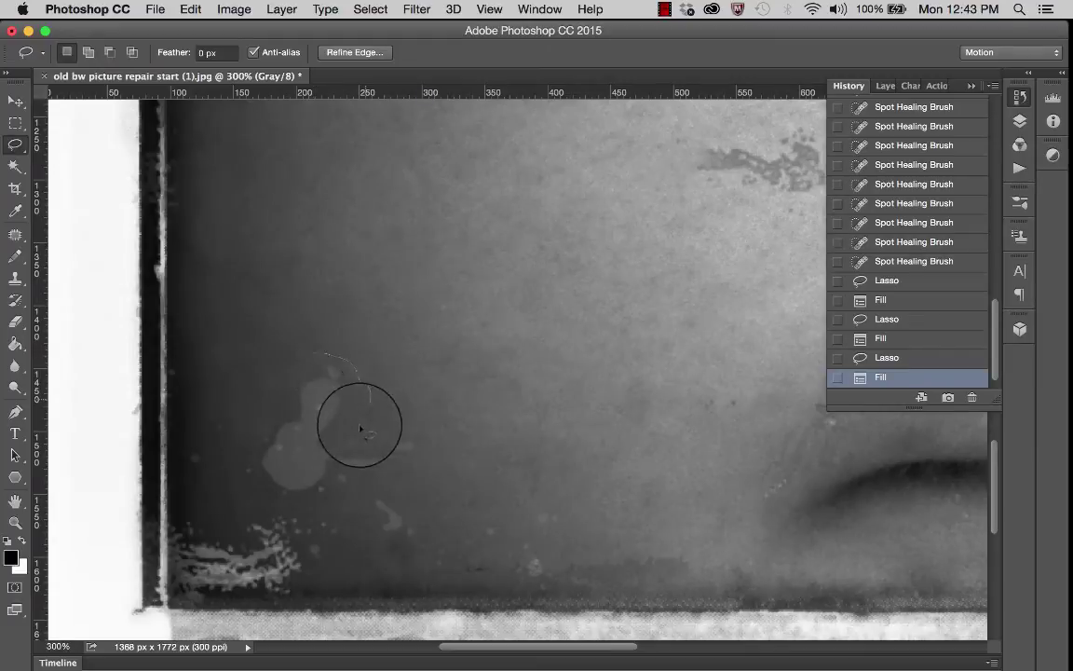
Step: Lasso and Content-Aware Fill the round grey blot and the streak extending right from it
{"action": "mouse_move", "coordinate": [361, 428]}
{"action": "left_mouse_down"}
{"action": "mouse_move", "coordinate": [295, 421]}
{"action": "mouse_move", "coordinate": [290, 384]}
{"action": "left_mouse_up"}
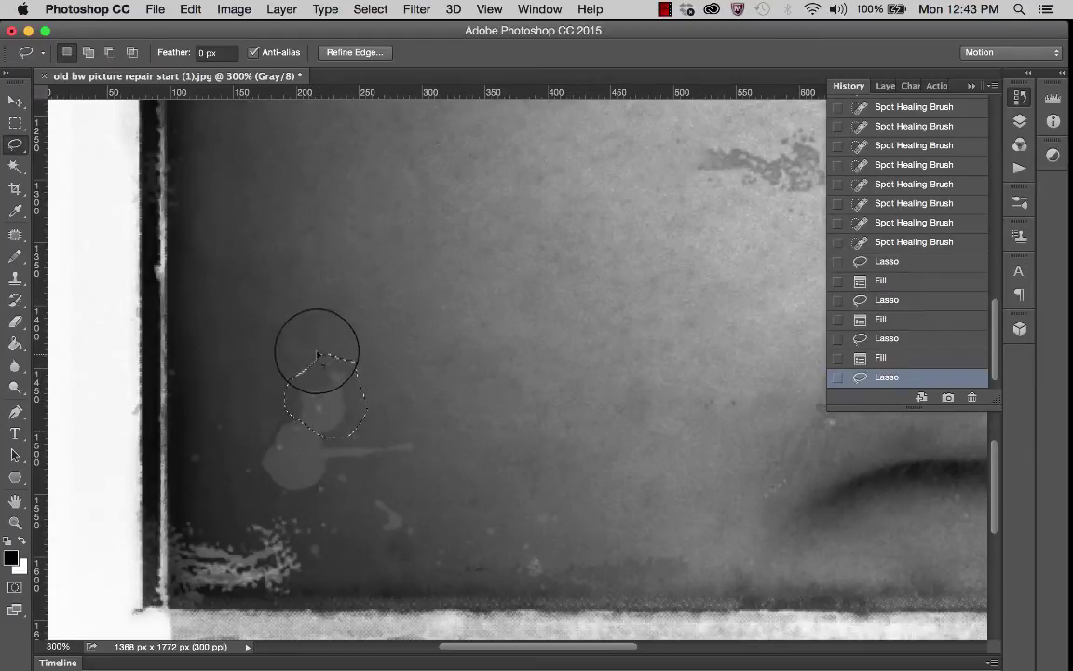
{"action": "left_click", "coordinate": [191, 9]}
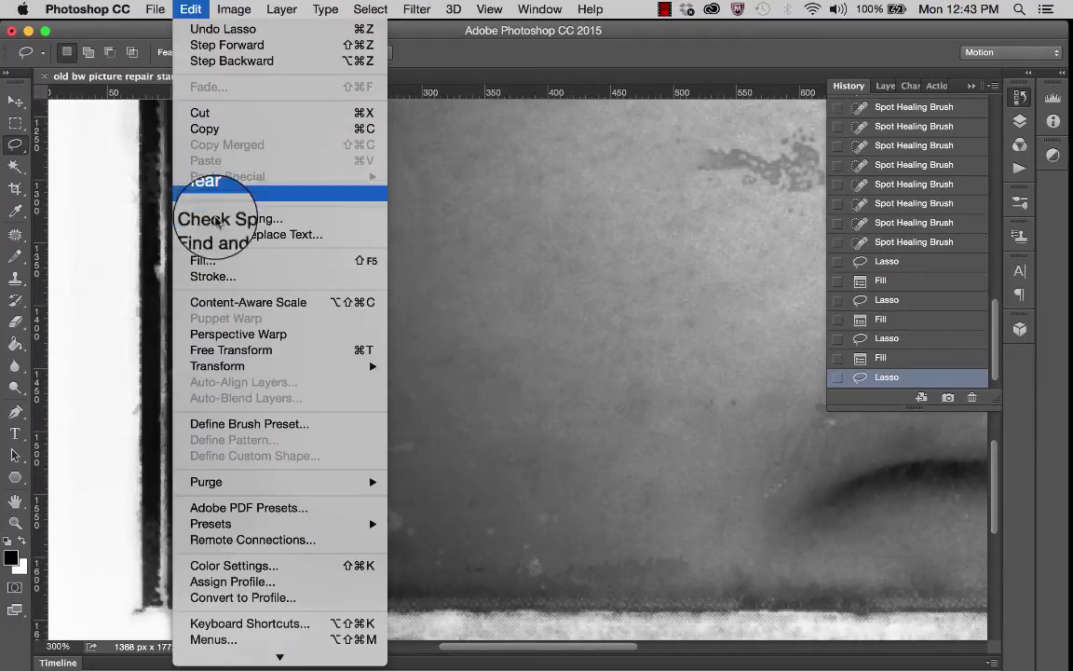
{"action": "left_click", "coordinate": [200, 259]}
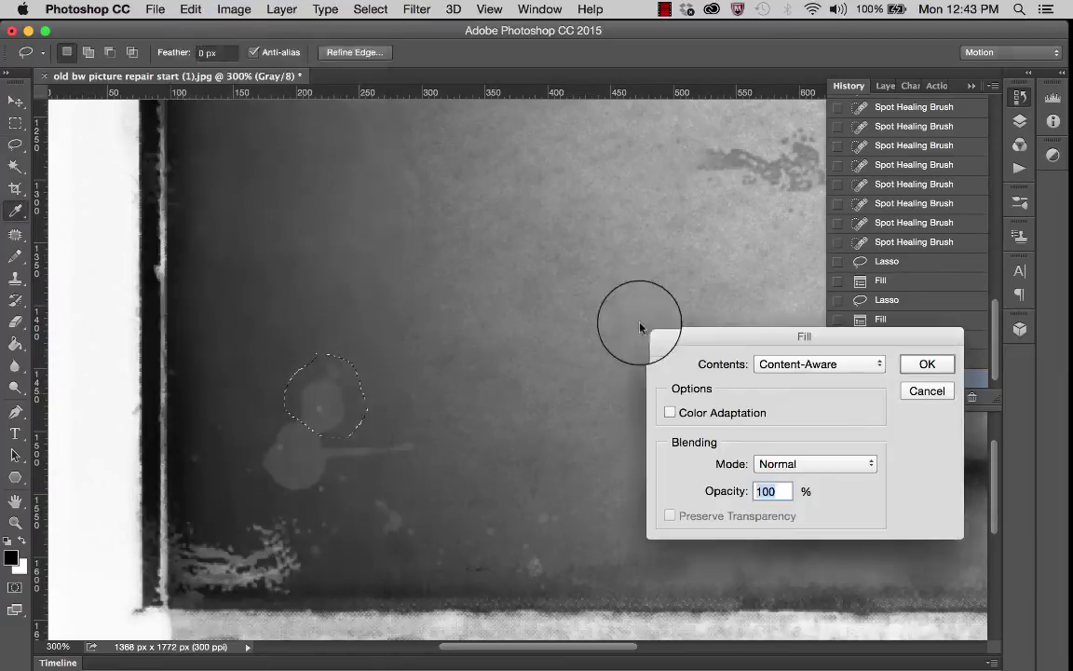
{"action": "left_click", "coordinate": [924, 358]}
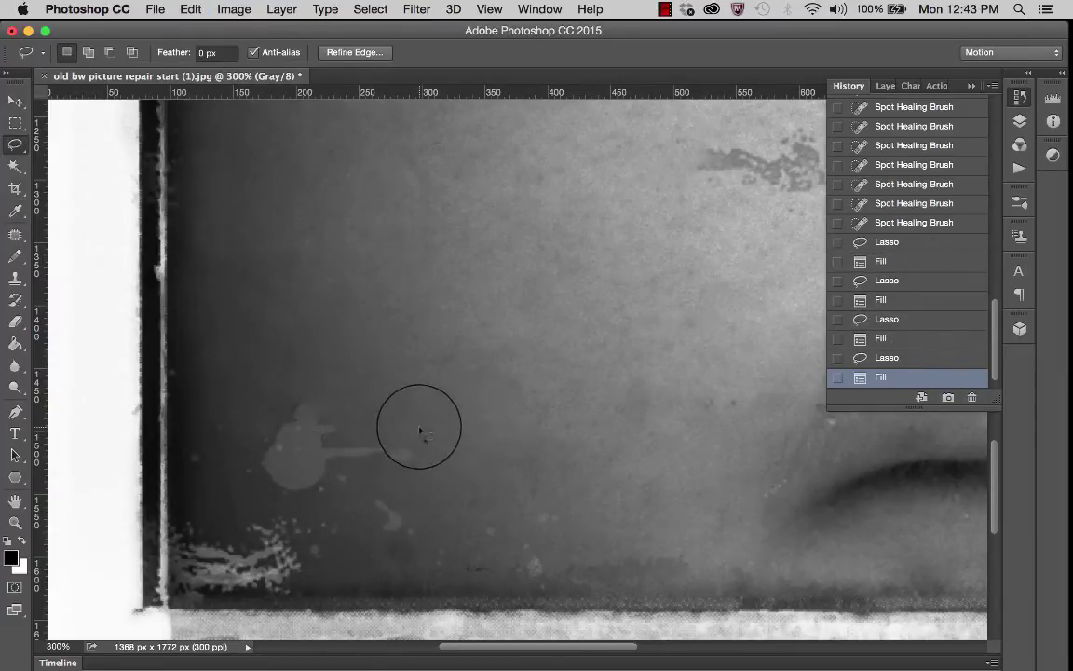
{"action": "mouse_move", "coordinate": [338, 459]}
{"action": "left_mouse_down"}
{"action": "mouse_move", "coordinate": [380, 420]}
{"action": "mouse_move", "coordinate": [421, 437]}
{"action": "left_mouse_up"}
{"action": "left_click", "coordinate": [190, 9]}
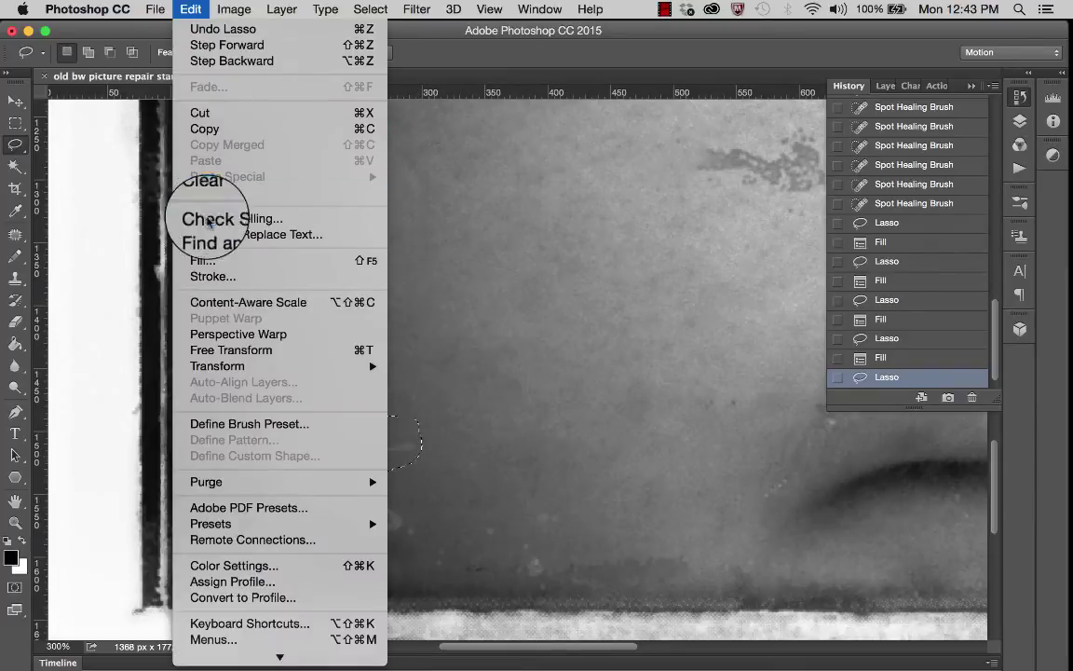
{"action": "left_click", "coordinate": [205, 261]}
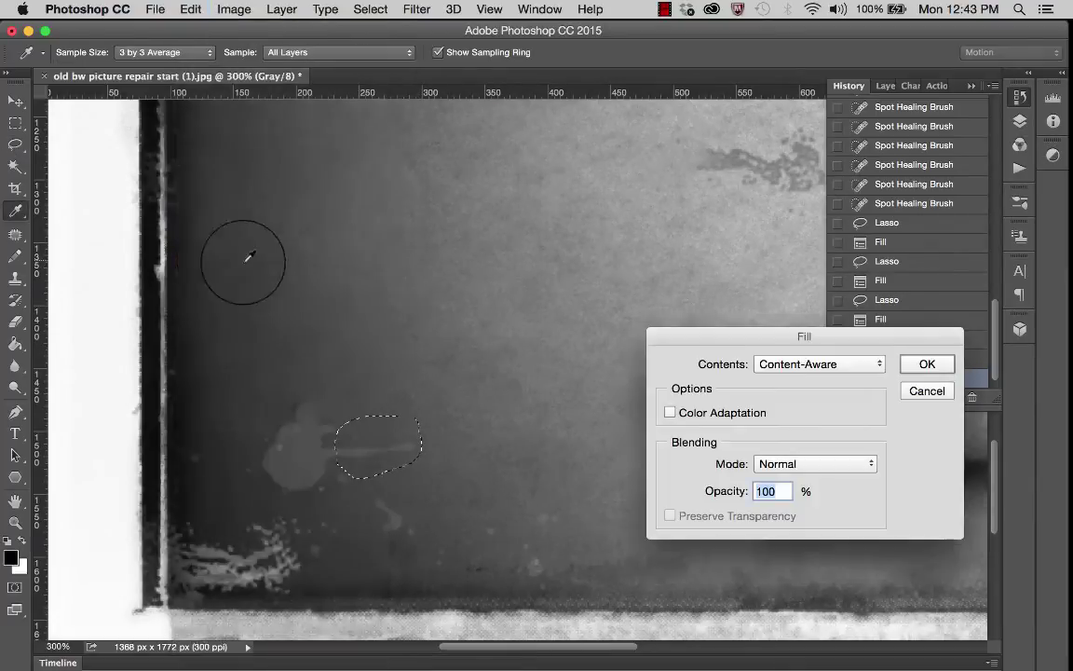
{"action": "left_click", "coordinate": [923, 373]}
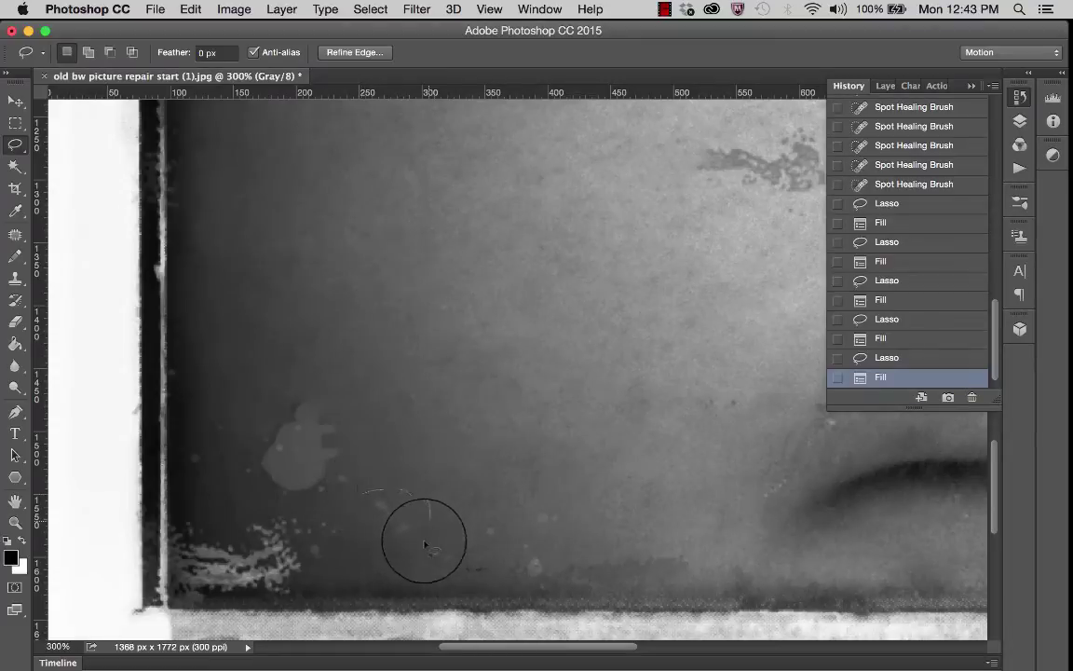
Step: Content-Aware Fill a light spot and the pale blotch near the left border
{"action": "left_click_drag", "start_coordinate": [365, 526], "coordinate": [362, 491]}
{"action": "left_click", "coordinate": [190, 9]}
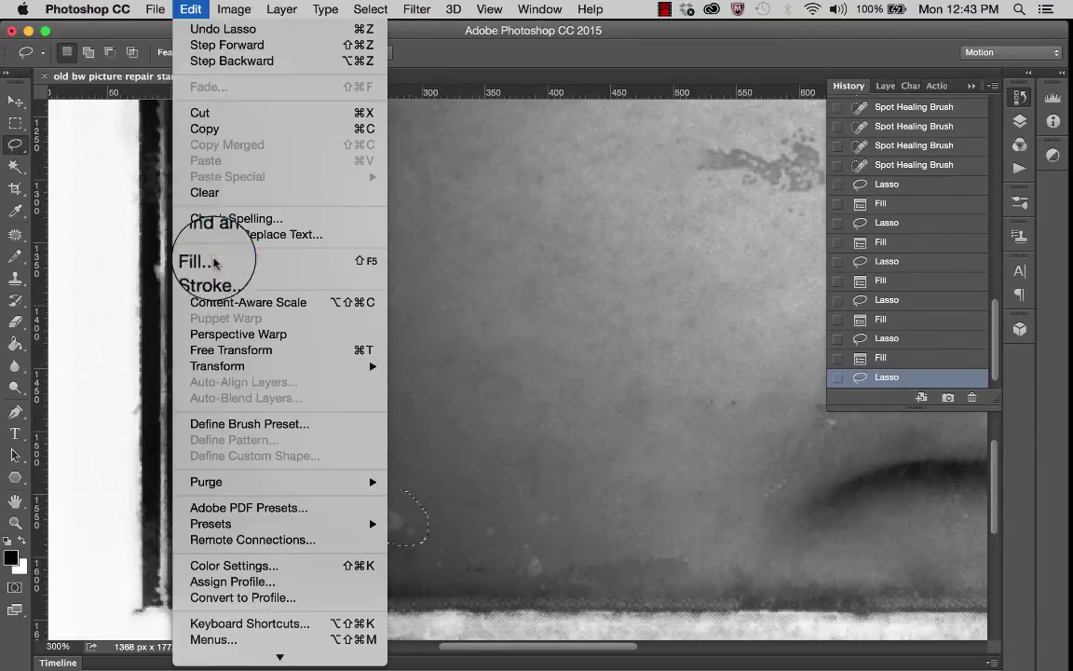
{"action": "left_click", "coordinate": [205, 261]}
{"action": "left_click", "coordinate": [924, 366]}
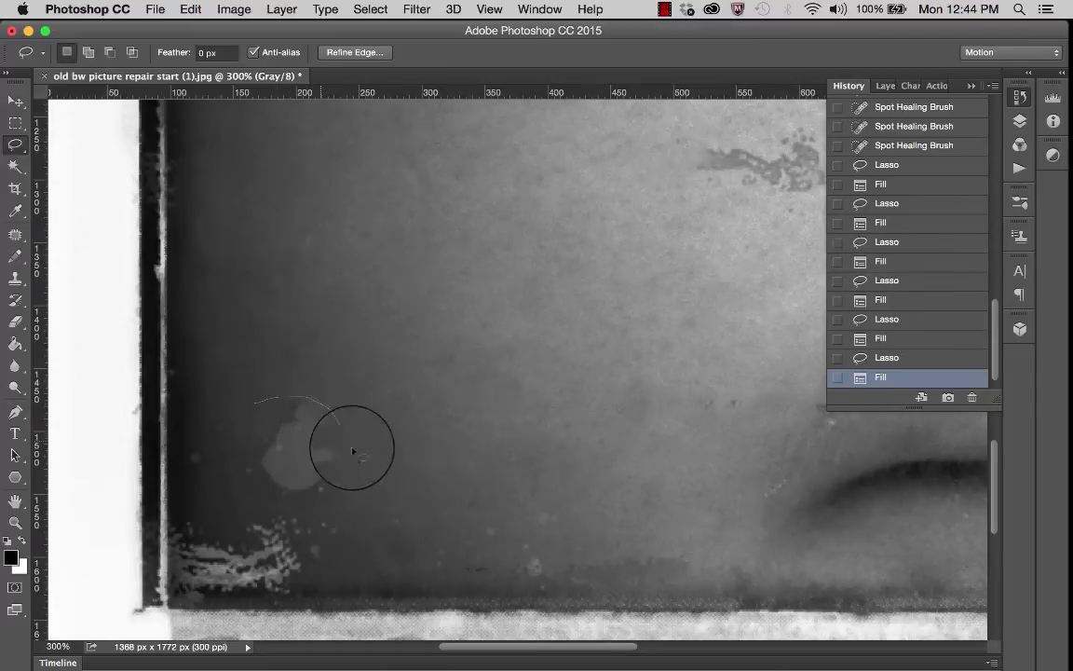
{"action": "mouse_move", "coordinate": [324, 511]}
{"action": "left_mouse_down"}
{"action": "mouse_move", "coordinate": [284, 510]}
{"action": "mouse_move", "coordinate": [252, 482]}
{"action": "left_mouse_up"}
{"action": "left_click_drag", "start_coordinate": [243, 424], "coordinate": [264, 395]}
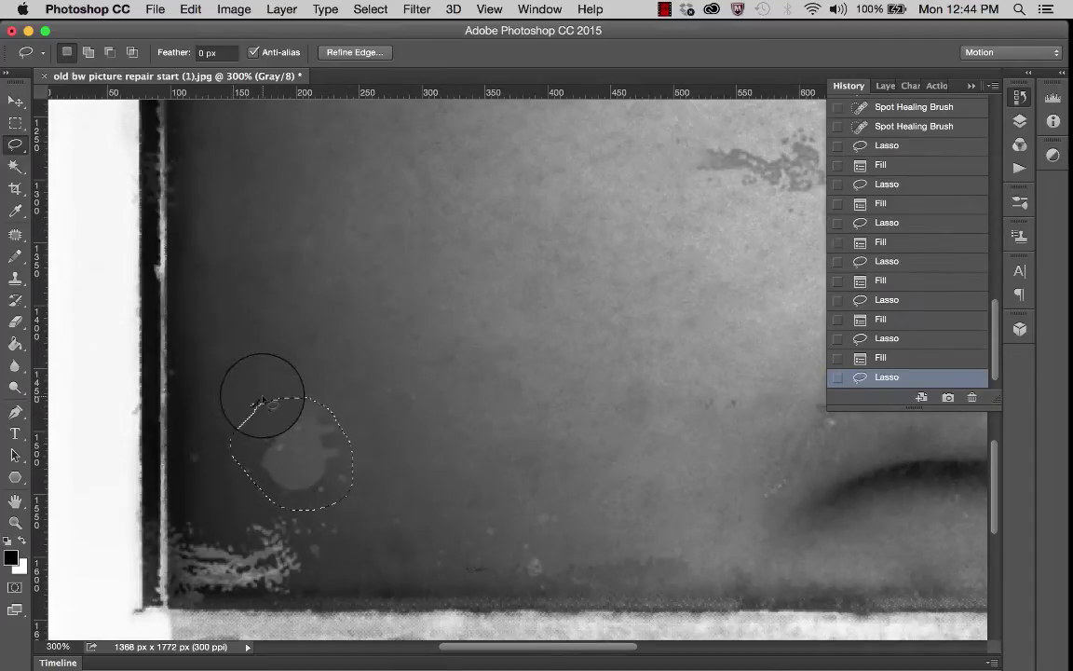
{"action": "left_click", "coordinate": [190, 9]}
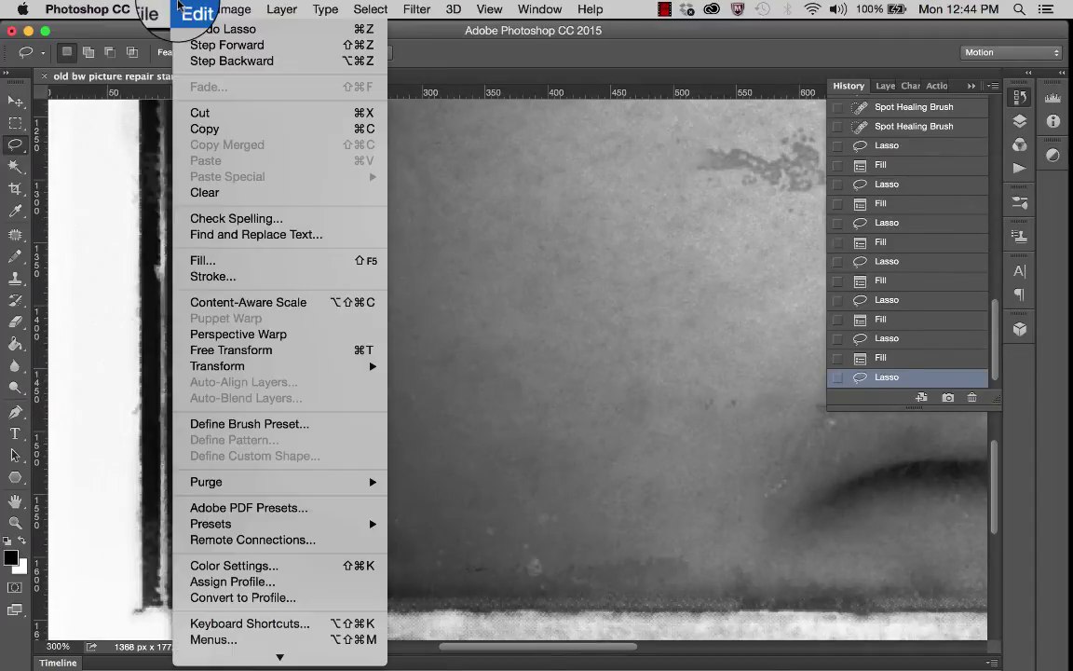
{"action": "left_click", "coordinate": [203, 261]}
{"action": "left_click", "coordinate": [928, 366]}
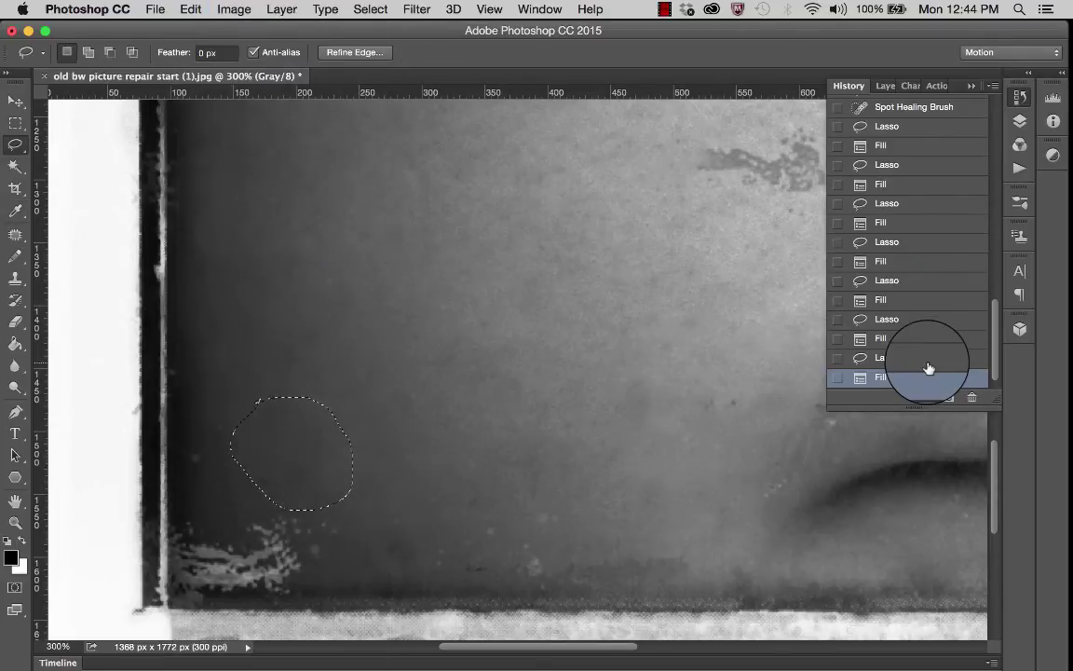
{"action": "scroll", "coordinate": [515, 426], "scroll_direction": "down", "scroll_amount": 3}
{"action": "scroll", "coordinate": [515, 427], "scroll_direction": "left", "scroll_amount": 2}
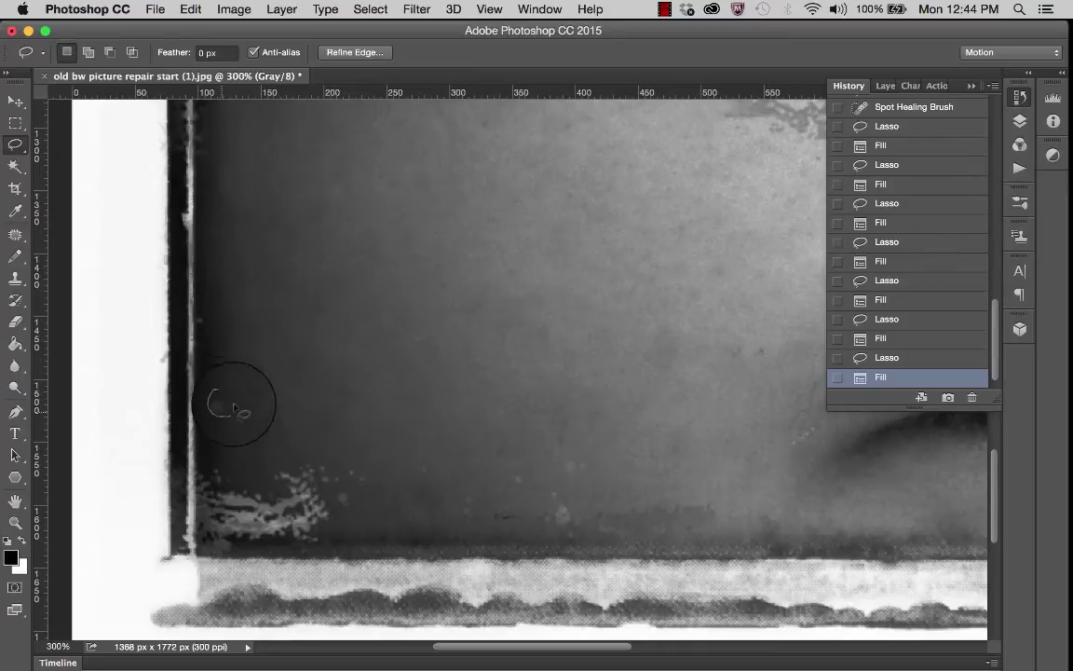
Step: Content-Aware Fill the small spot by the dark border and the streaky blemish, then deselect
{"action": "left_click_drag", "start_coordinate": [235, 411], "coordinate": [229, 401]}
{"action": "left_click", "coordinate": [234, 9]}
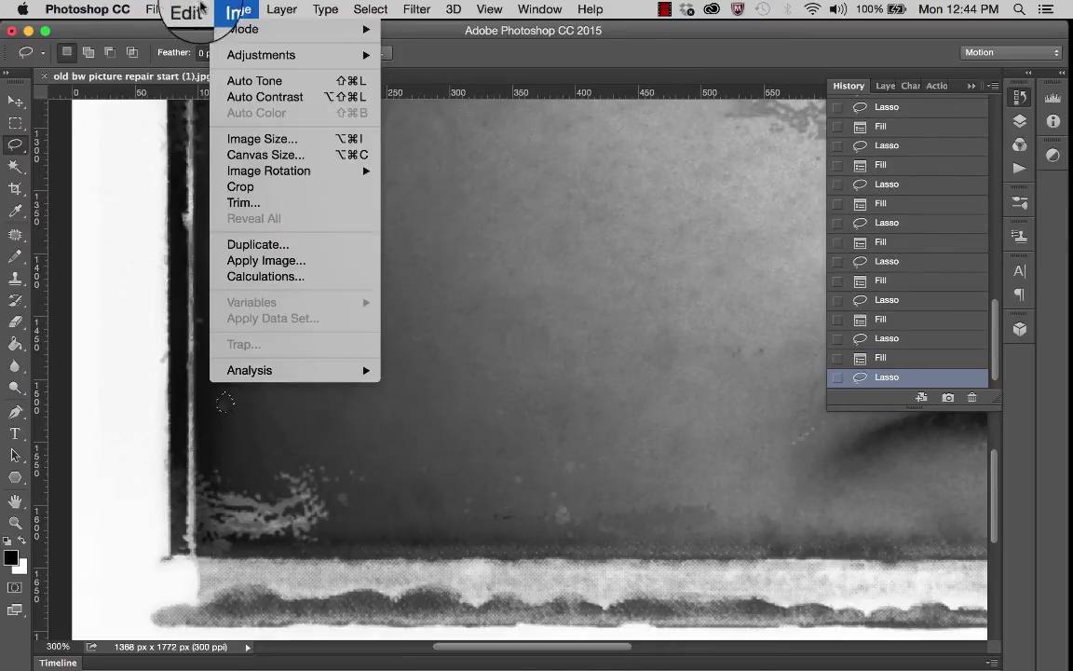
{"action": "mouse_move", "coordinate": [191, 10]}
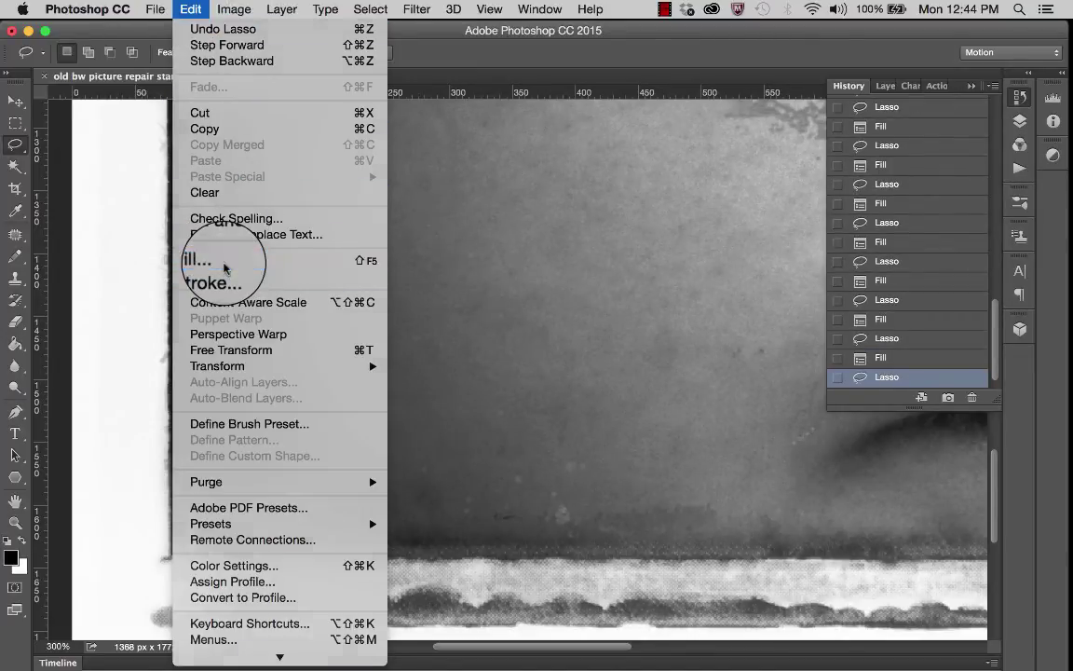
{"action": "left_click", "coordinate": [224, 266]}
{"action": "left_click", "coordinate": [939, 365]}
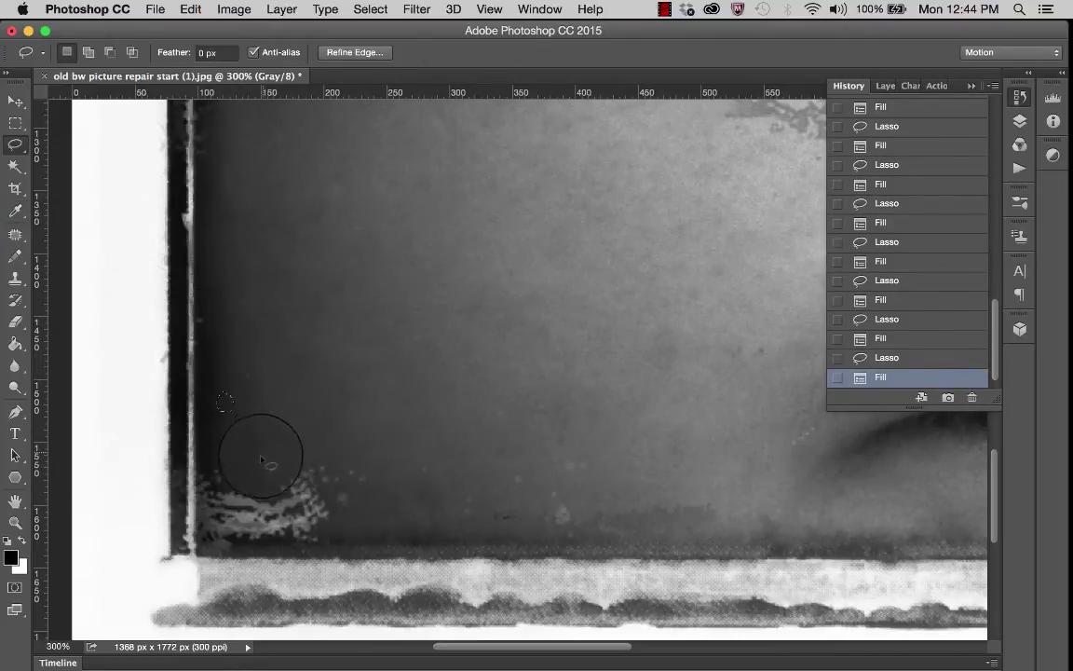
{"action": "mouse_move", "coordinate": [368, 503]}
{"action": "left_mouse_down"}
{"action": "mouse_move", "coordinate": [287, 527]}
{"action": "mouse_move", "coordinate": [252, 487]}
{"action": "mouse_move", "coordinate": [264, 457]}
{"action": "left_mouse_up"}
{"action": "left_click", "coordinate": [190, 9]}
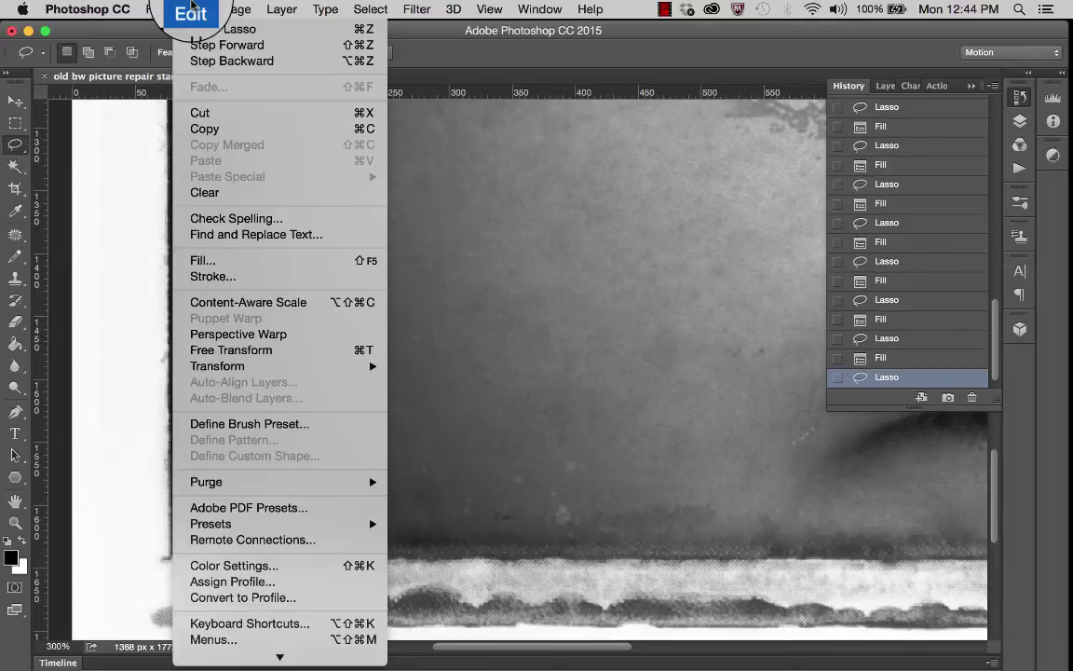
{"action": "left_click", "coordinate": [201, 260]}
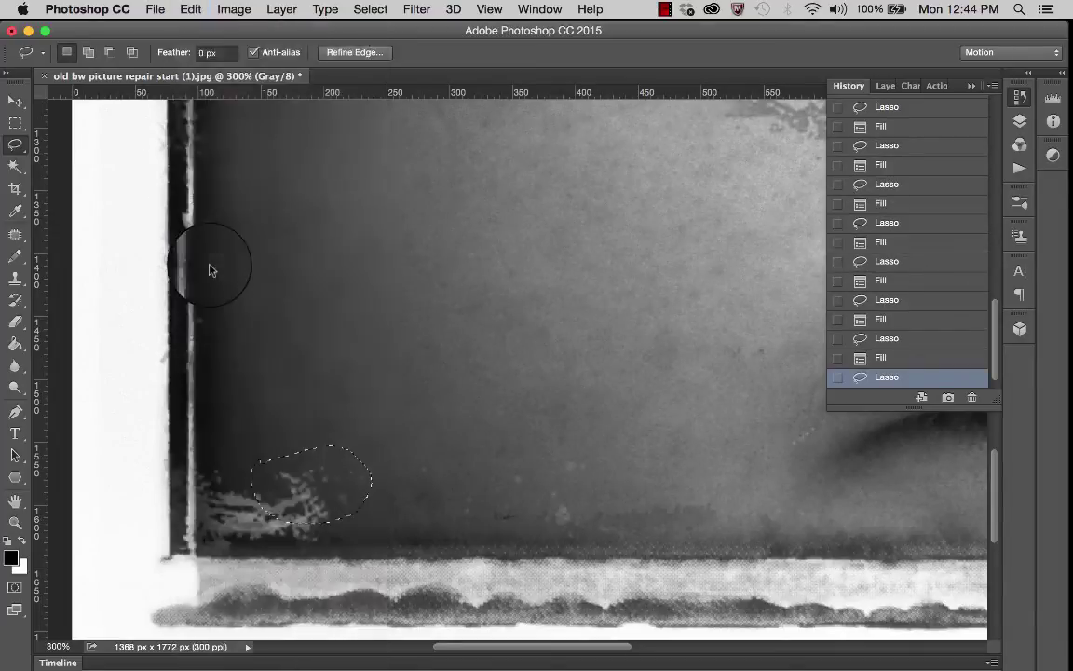
{"action": "left_click", "coordinate": [922, 364]}
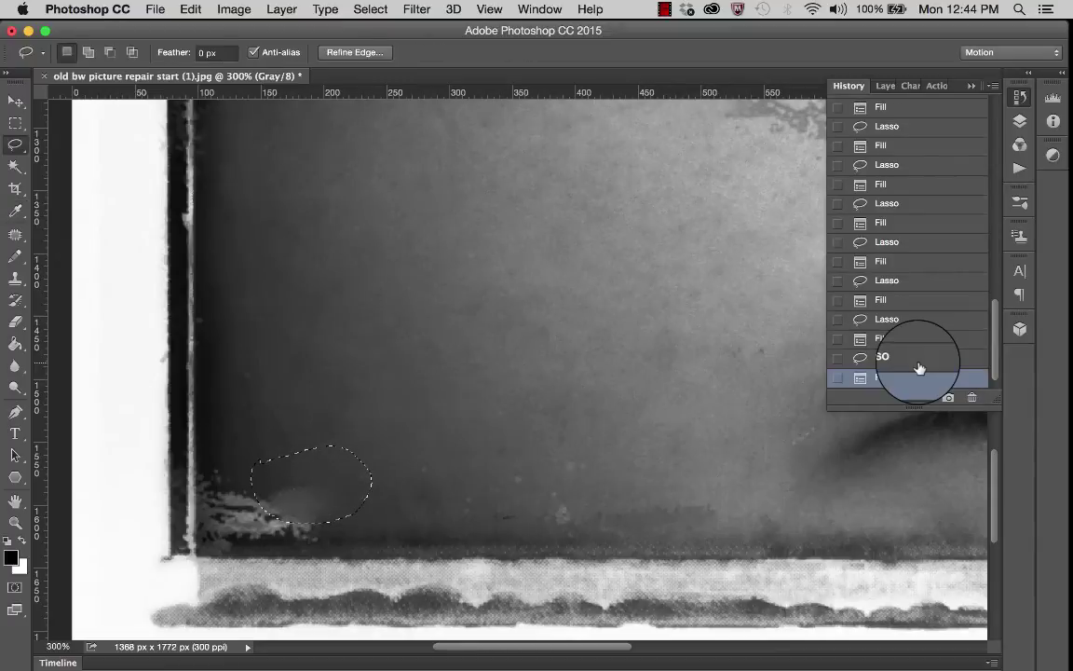
{"action": "key", "text": "super+d"}
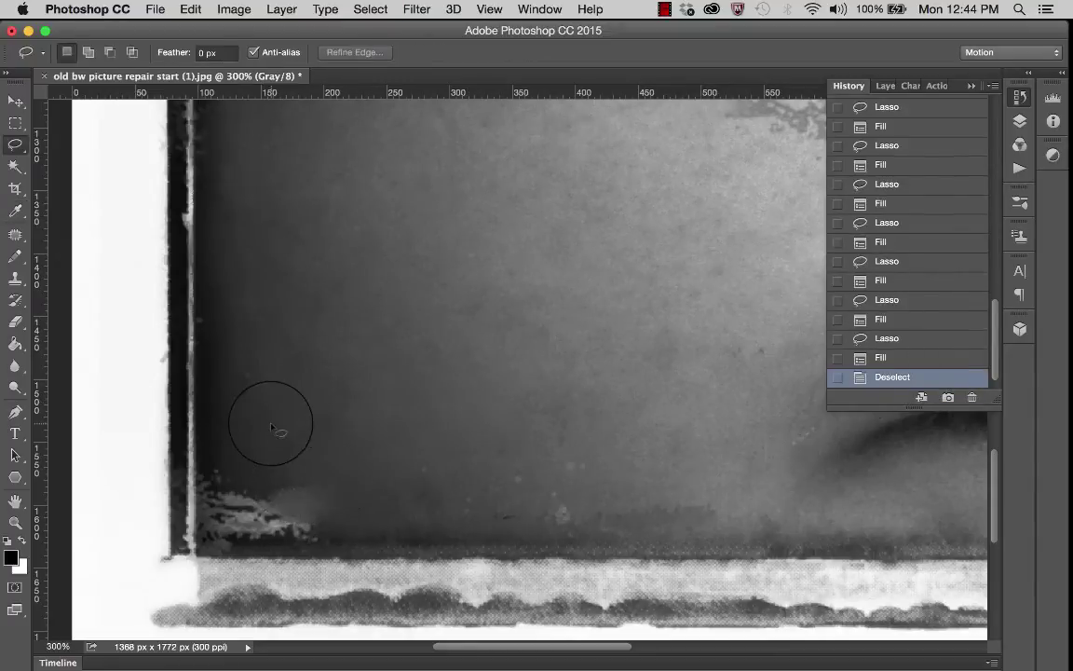
Step: Fill the remaining streaks beside the left border, then undo the poor result
{"action": "mouse_move", "coordinate": [195, 513]}
{"action": "left_mouse_down"}
{"action": "mouse_move", "coordinate": [230, 517]}
{"action": "mouse_move", "coordinate": [268, 503]}
{"action": "mouse_move", "coordinate": [240, 455]}
{"action": "mouse_move", "coordinate": [202, 461]}
{"action": "mouse_move", "coordinate": [187, 434]}
{"action": "left_mouse_up"}
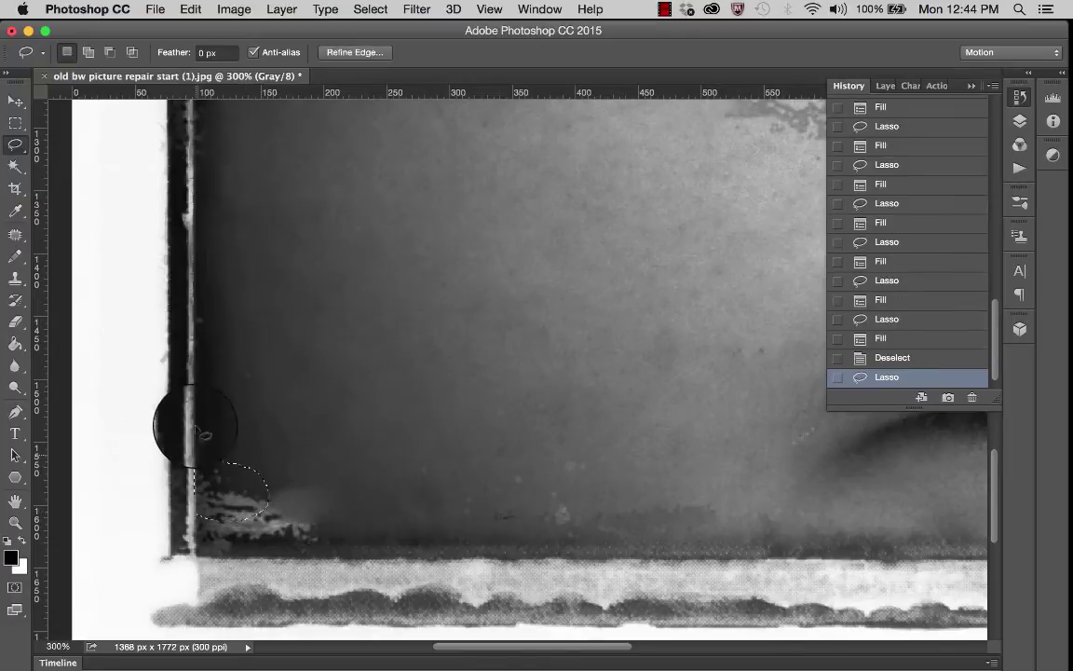
{"action": "left_click", "coordinate": [190, 10]}
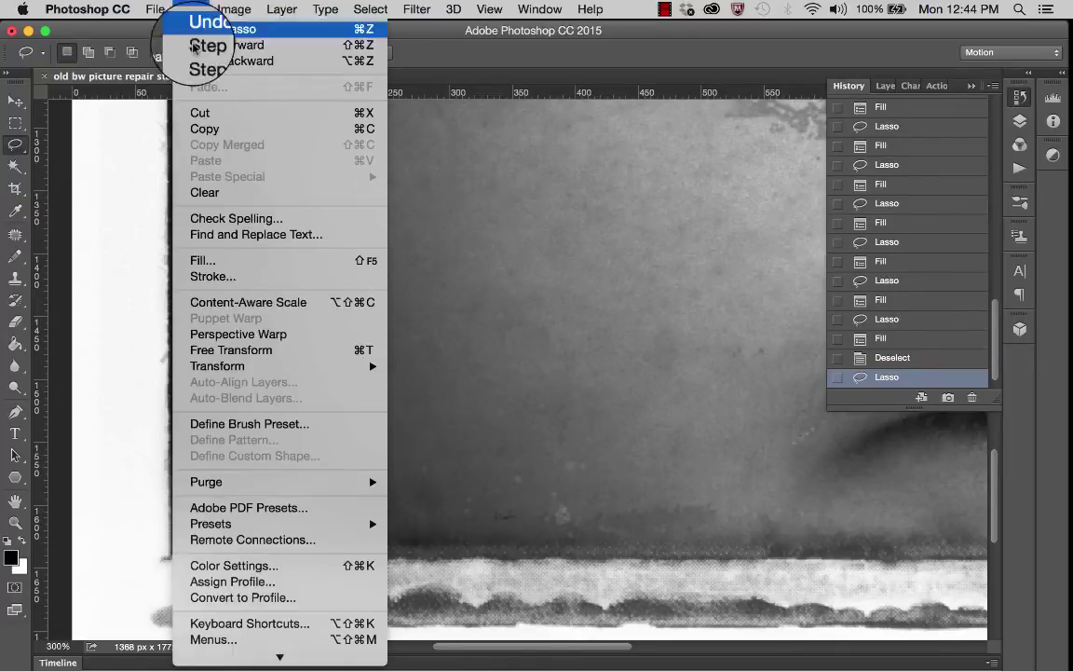
{"action": "left_click", "coordinate": [202, 260]}
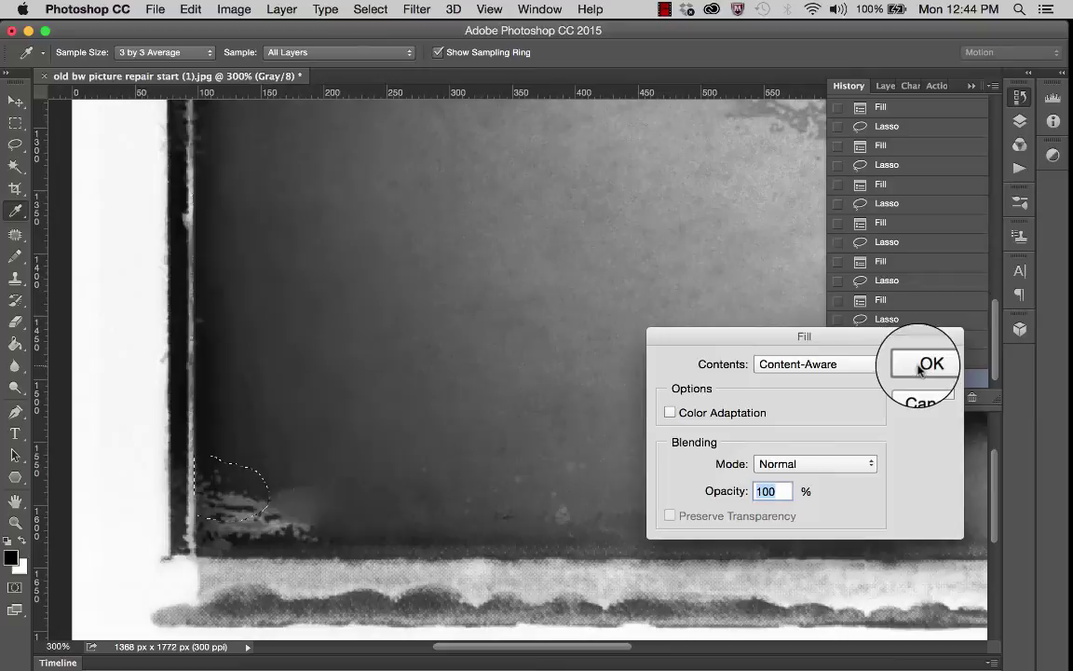
{"action": "left_click", "coordinate": [919, 367]}
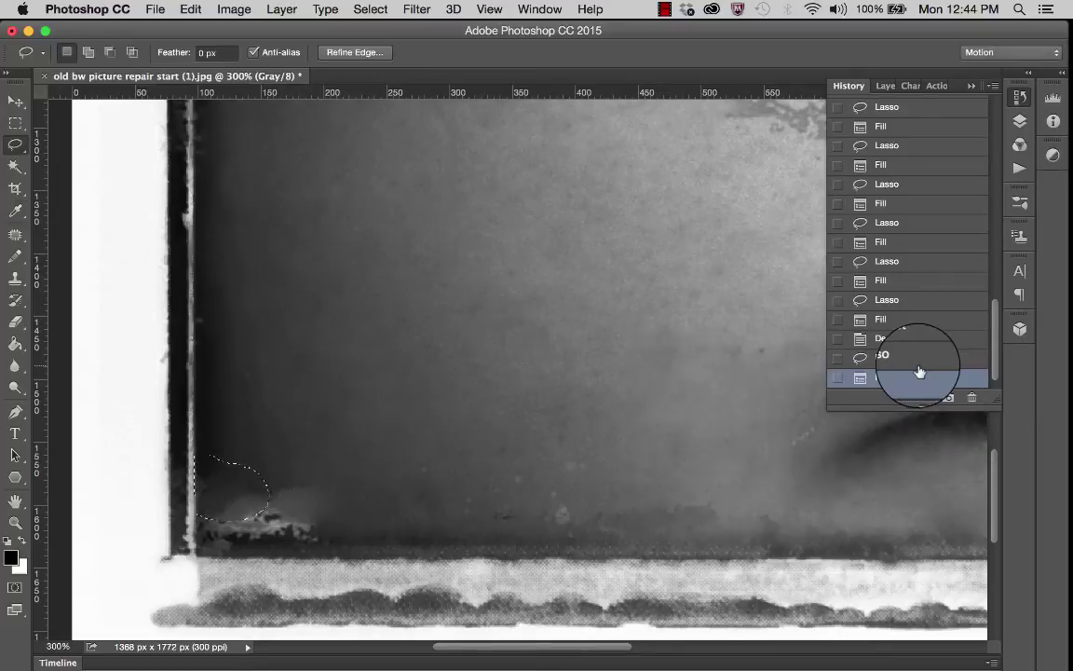
{"action": "key", "text": "super+z"}
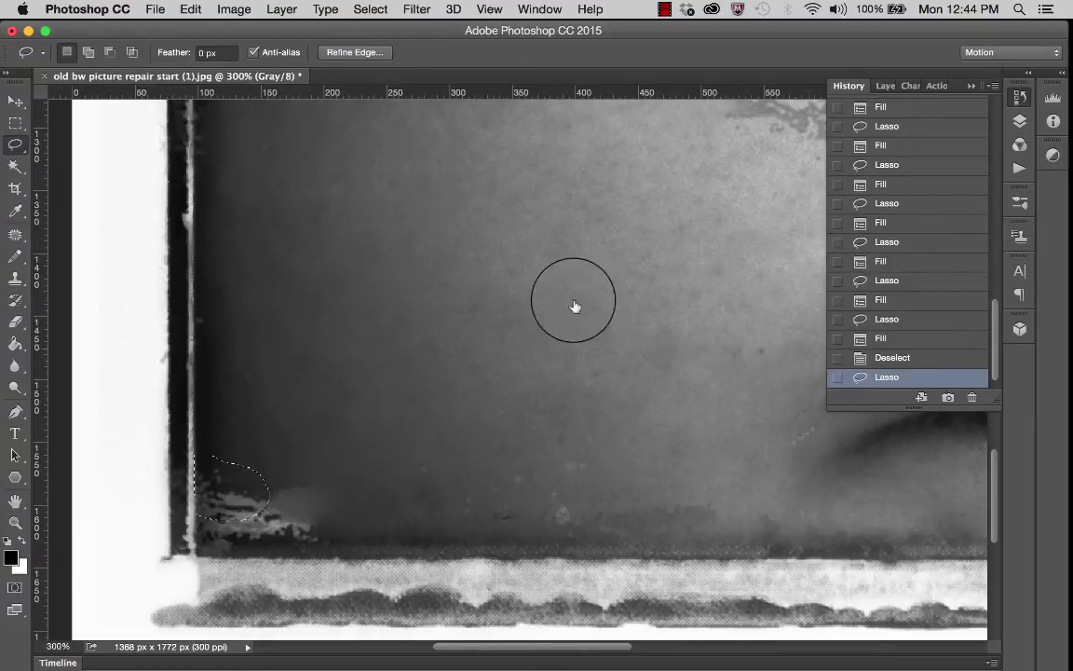
Step: With the Patch tool, drag four lower-left blotches onto clean dark background, deselecting after each
{"action": "left_click", "coordinate": [15, 235]}
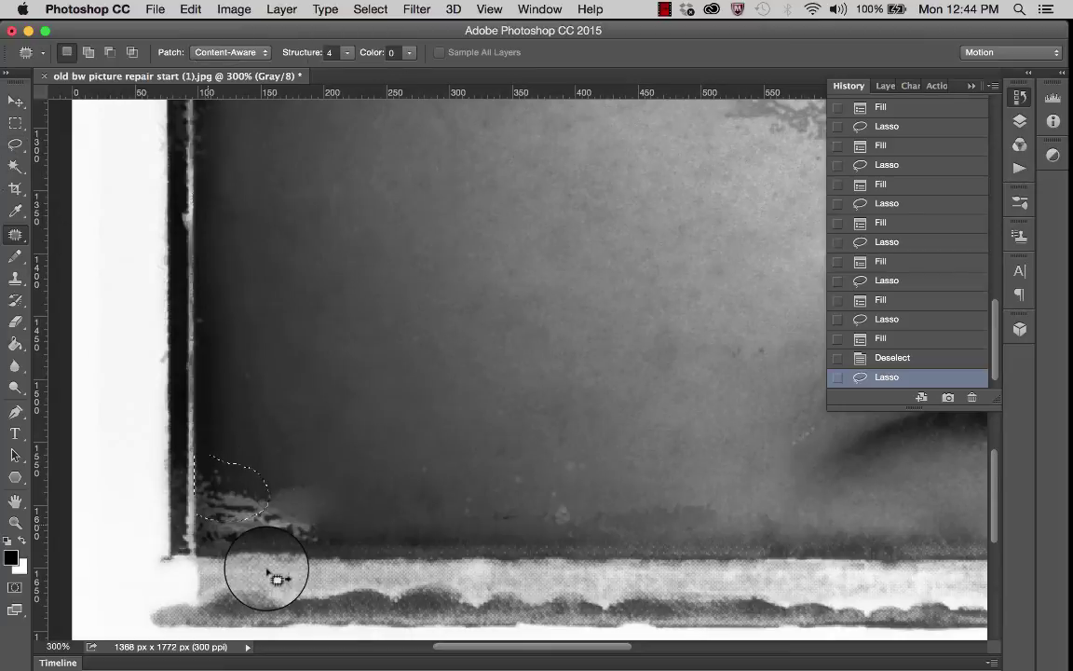
{"action": "left_click_drag", "start_coordinate": [228, 515], "coordinate": [225, 447]}
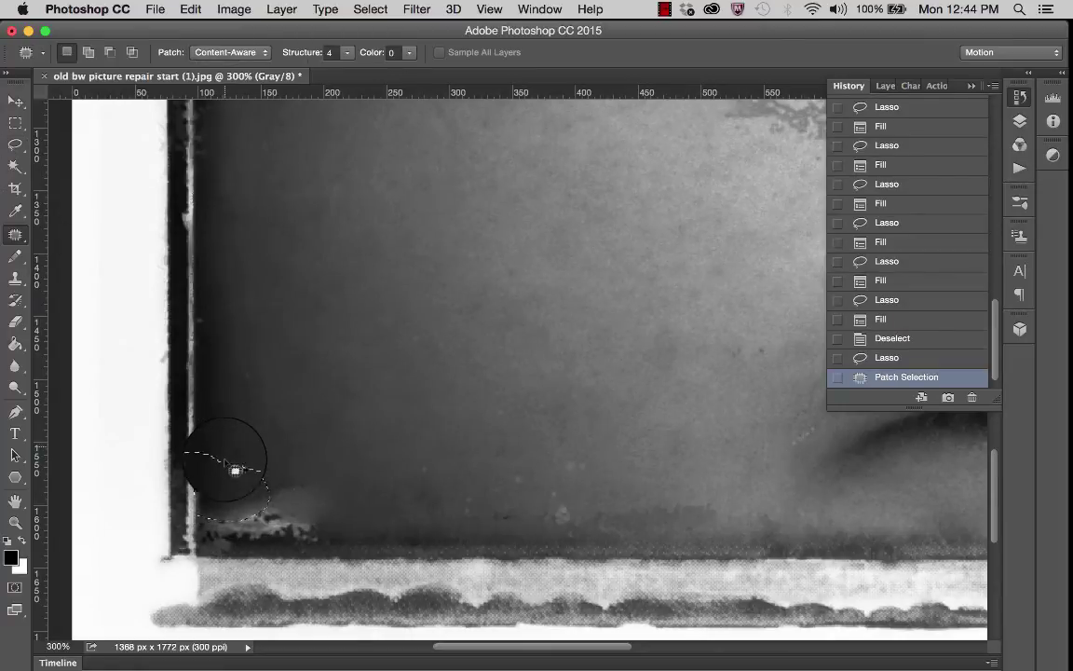
{"action": "key", "text": "super+d"}
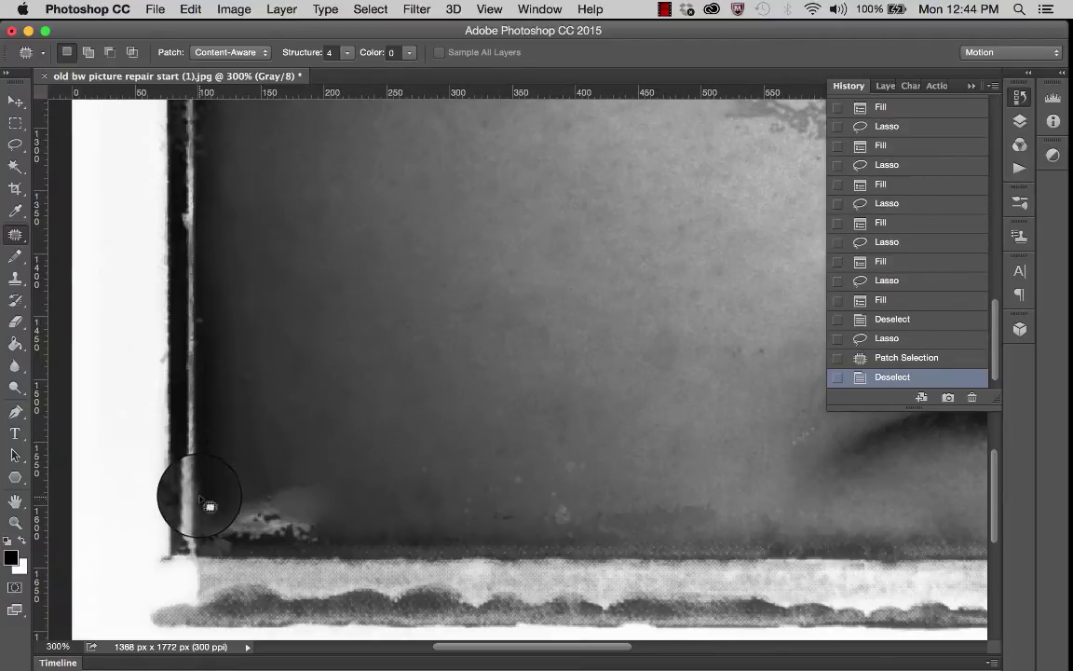
{"action": "mouse_move", "coordinate": [197, 484]}
{"action": "left_mouse_down"}
{"action": "mouse_move", "coordinate": [198, 555]}
{"action": "mouse_move", "coordinate": [240, 559]}
{"action": "mouse_move", "coordinate": [258, 542]}
{"action": "mouse_move", "coordinate": [245, 492]}
{"action": "mouse_move", "coordinate": [198, 483]}
{"action": "mouse_move", "coordinate": [220, 515]}
{"action": "mouse_move", "coordinate": [220, 460]}
{"action": "mouse_move", "coordinate": [292, 517]}
{"action": "mouse_move", "coordinate": [244, 488]}
{"action": "mouse_move", "coordinate": [244, 537]}
{"action": "mouse_move", "coordinate": [268, 552]}
{"action": "mouse_move", "coordinate": [304, 551]}
{"action": "mouse_move", "coordinate": [296, 485]}
{"action": "mouse_move", "coordinate": [231, 484]}
{"action": "left_mouse_up"}
{"action": "key", "text": "super+d"}
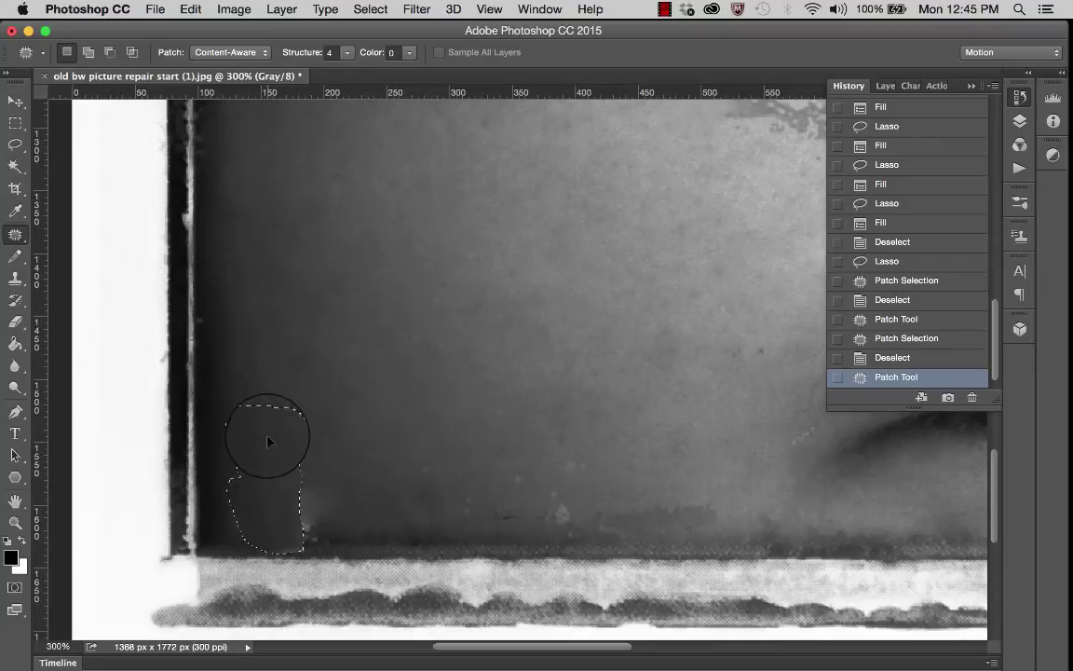
{"action": "left_click_drag", "start_coordinate": [269, 425], "coordinate": [249, 421]}
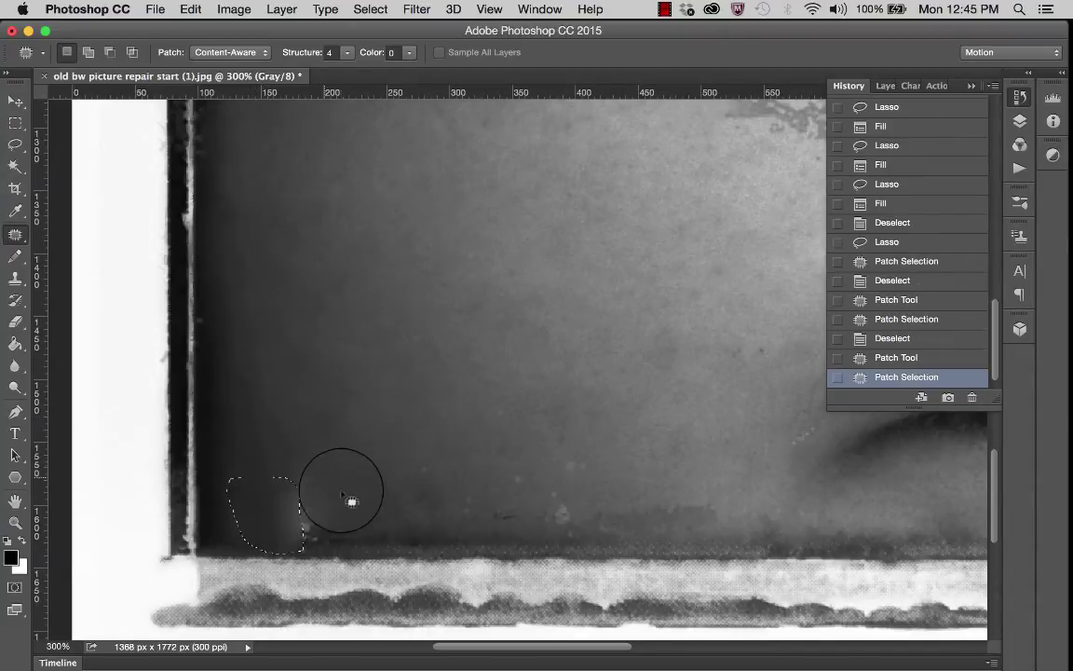
{"action": "key", "text": "super+d"}
{"action": "mouse_move", "coordinate": [336, 497]}
{"action": "left_mouse_down"}
{"action": "mouse_move", "coordinate": [336, 549]}
{"action": "mouse_move", "coordinate": [290, 564]}
{"action": "mouse_move", "coordinate": [259, 510]}
{"action": "mouse_move", "coordinate": [270, 479]}
{"action": "mouse_move", "coordinate": [322, 522]}
{"action": "mouse_move", "coordinate": [384, 492]}
{"action": "left_mouse_up"}
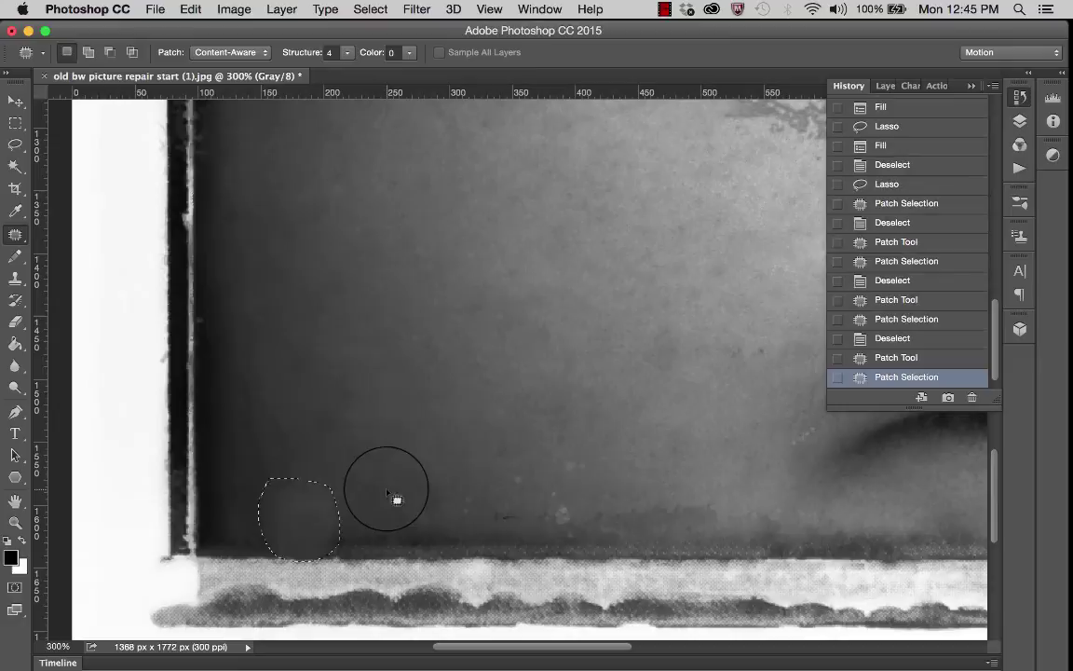
{"action": "key", "text": "super+d"}
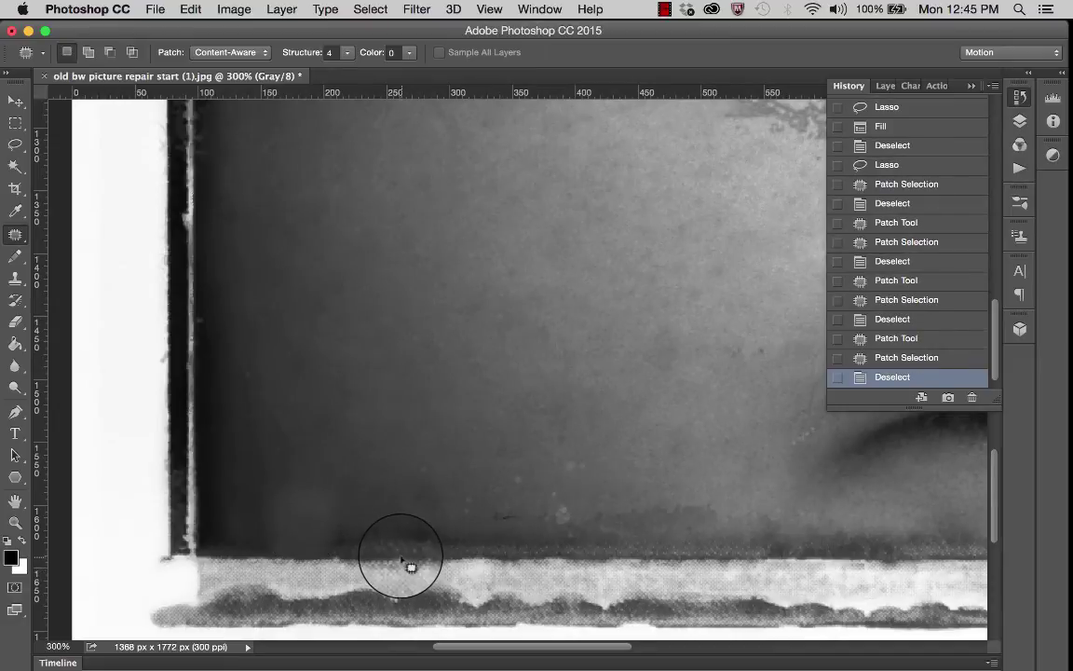
{"action": "left_click", "coordinate": [15, 277]}
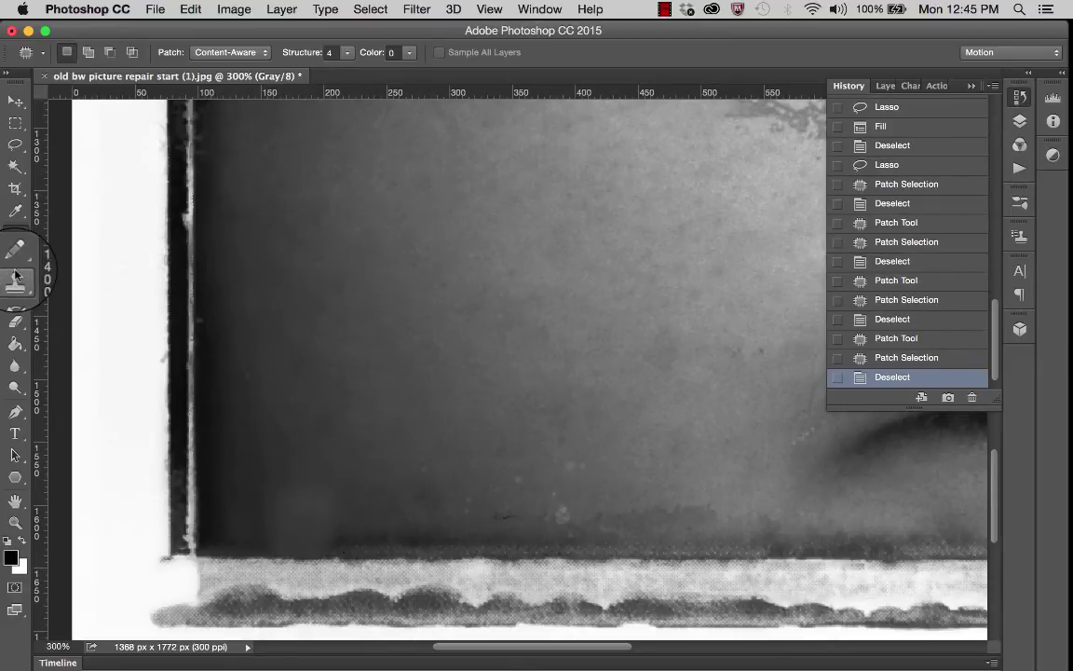
Step: Spot-heal two small spots above the bottom edge
{"action": "left_click", "coordinate": [15, 239]}
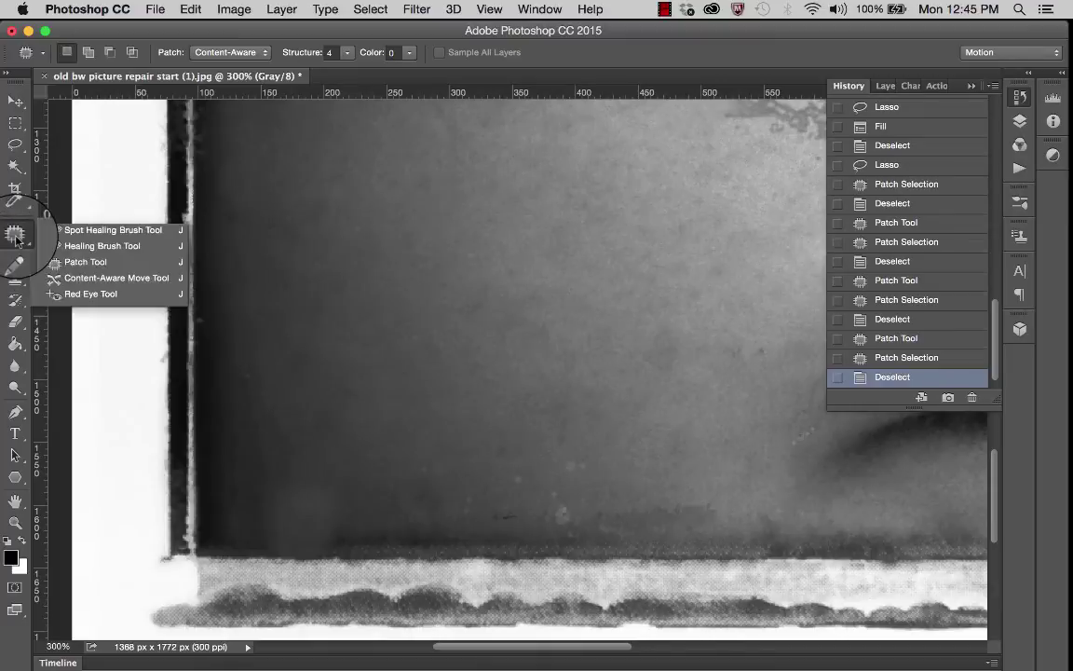
{"action": "left_click", "coordinate": [98, 230]}
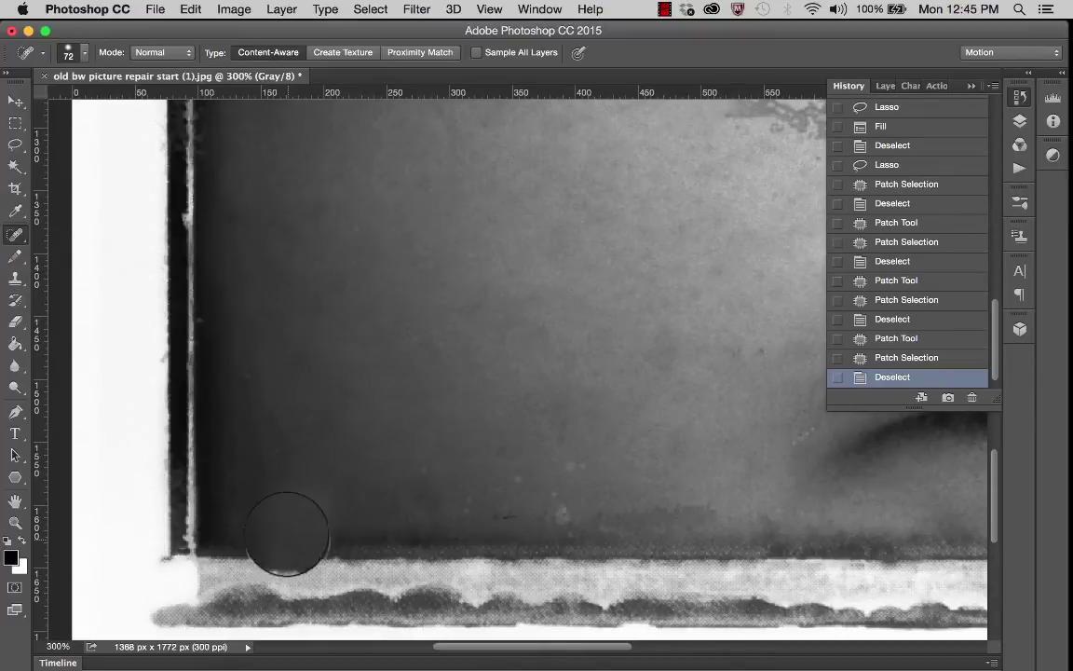
{"action": "left_click", "coordinate": [256, 503]}
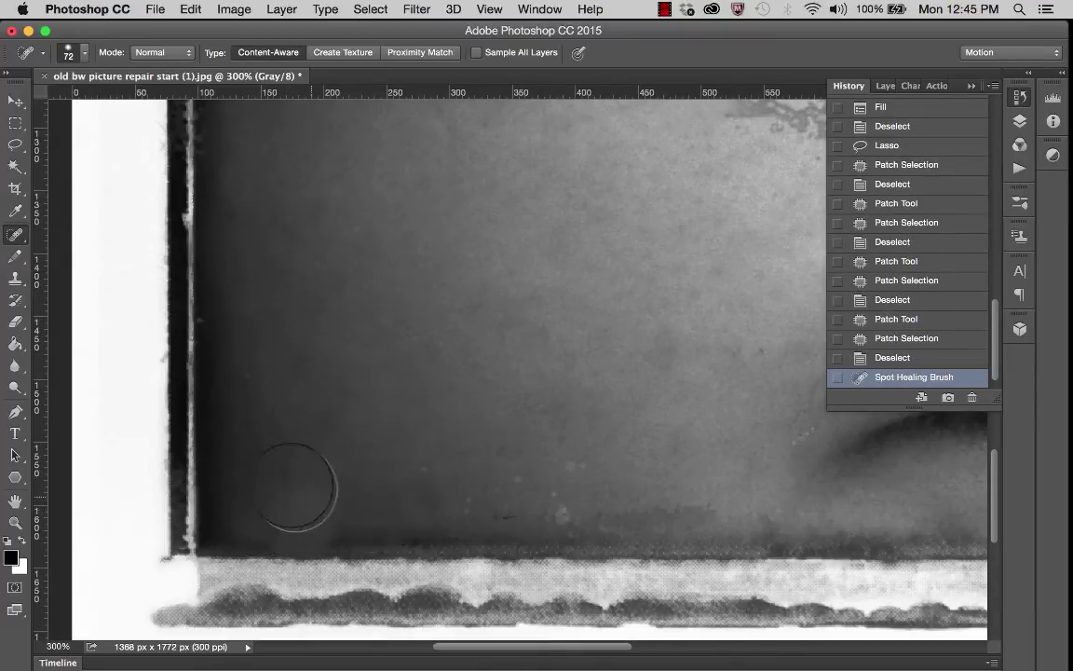
{"action": "left_click", "coordinate": [238, 423]}
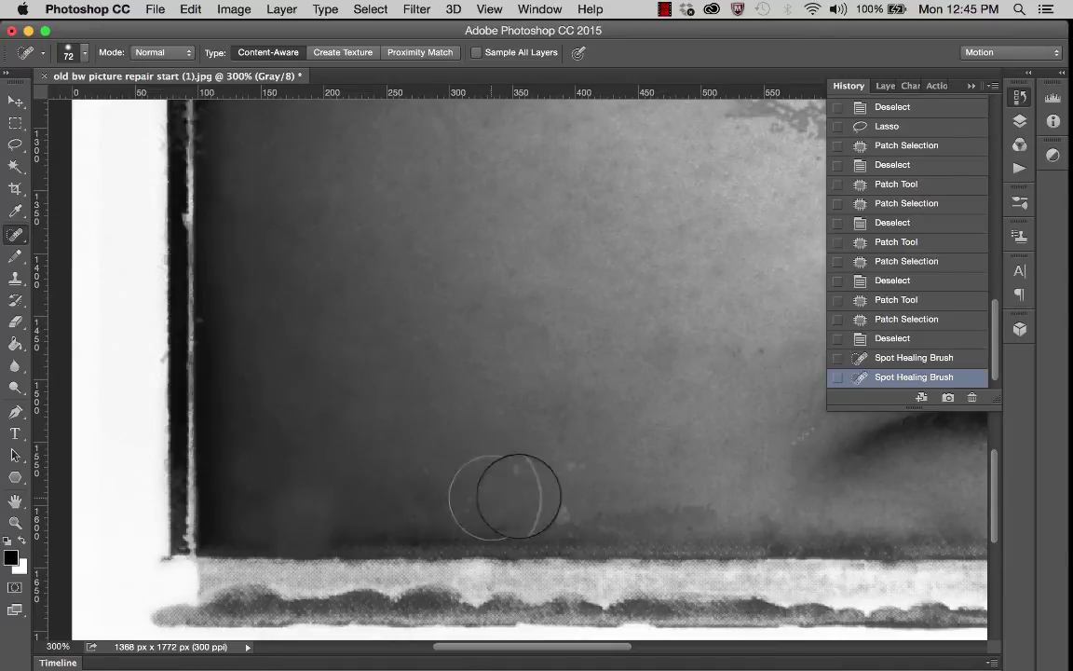
Step: Revert those heals in History, re-heal the speck near the lower-left corner, and undo the extra stroke
{"action": "left_click", "coordinate": [893, 335]}
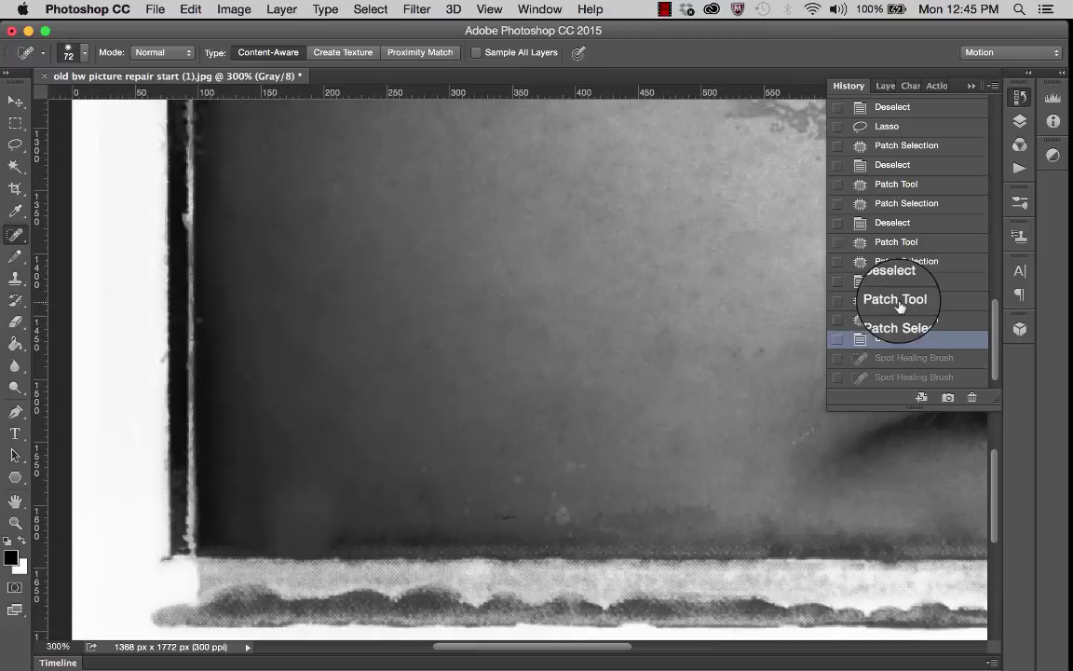
{"action": "left_click", "coordinate": [899, 300]}
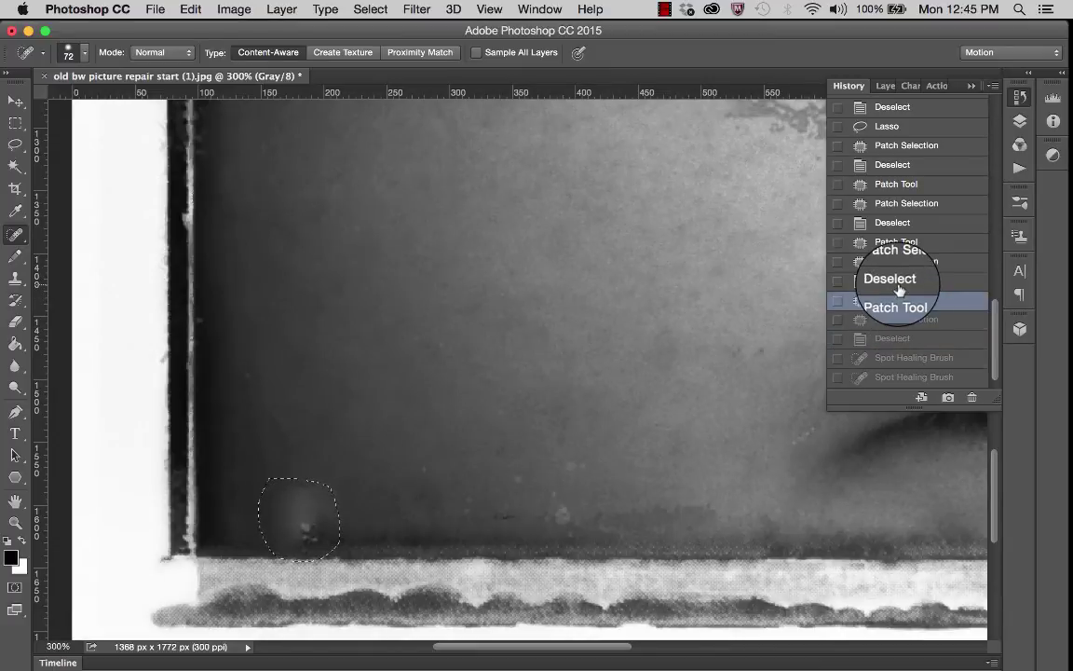
{"action": "left_click", "coordinate": [896, 281]}
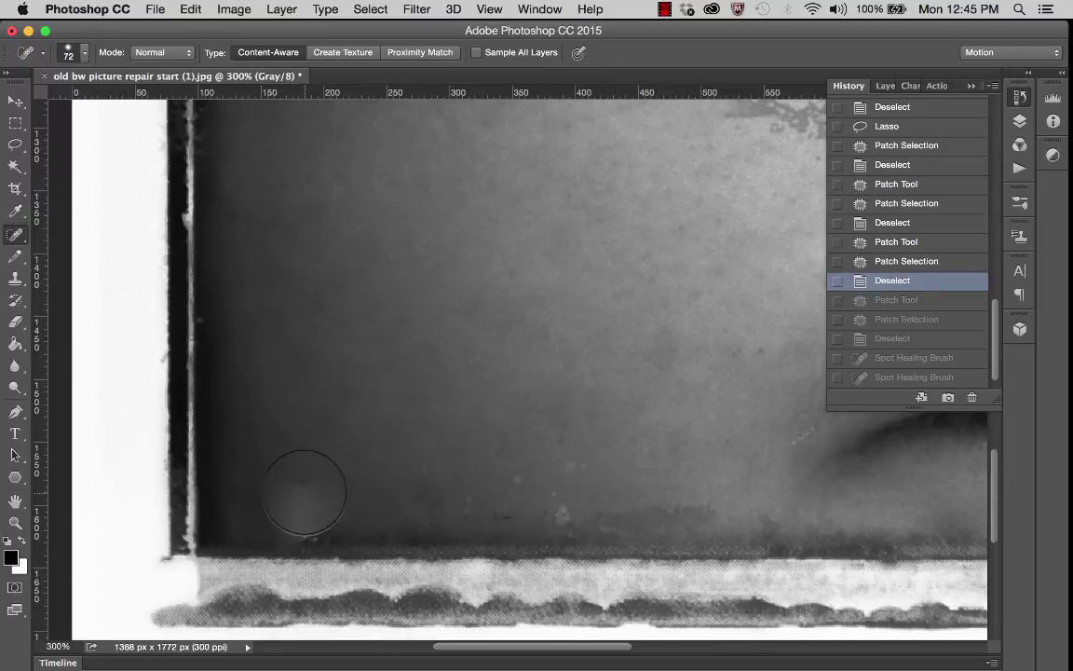
{"action": "left_click", "coordinate": [271, 425]}
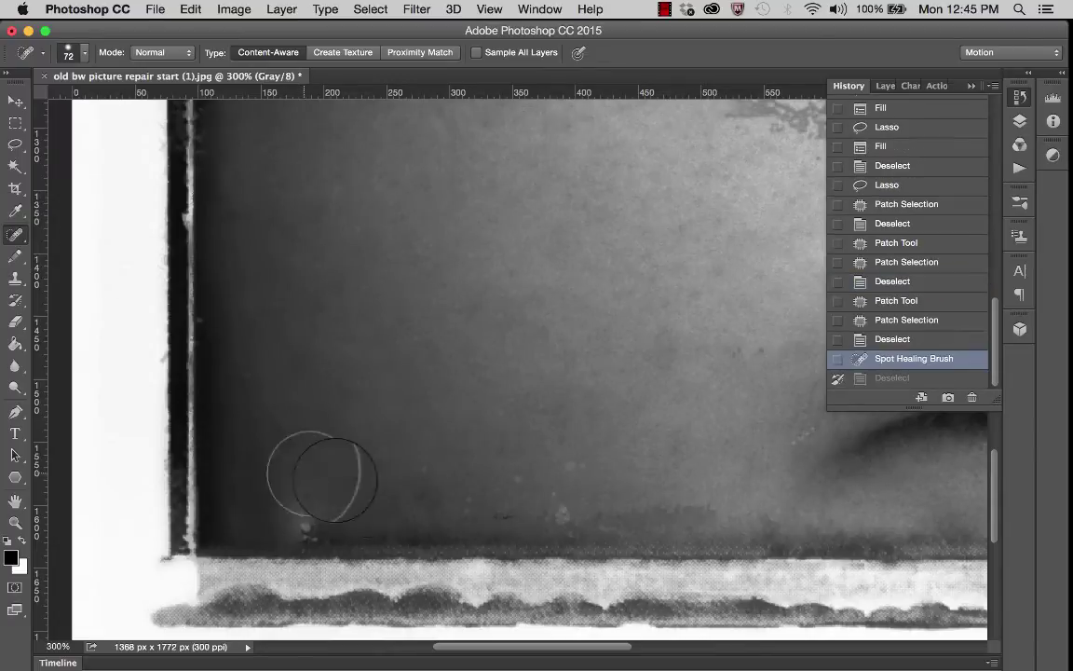
{"action": "left_click", "coordinate": [262, 501]}
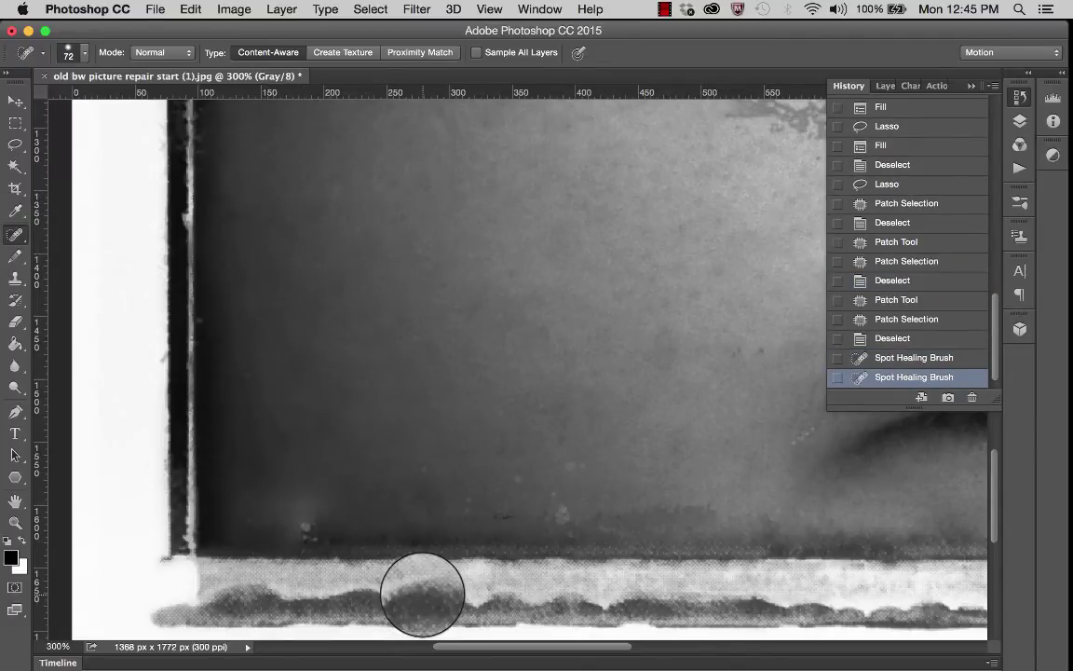
{"action": "key", "text": "super+z"}
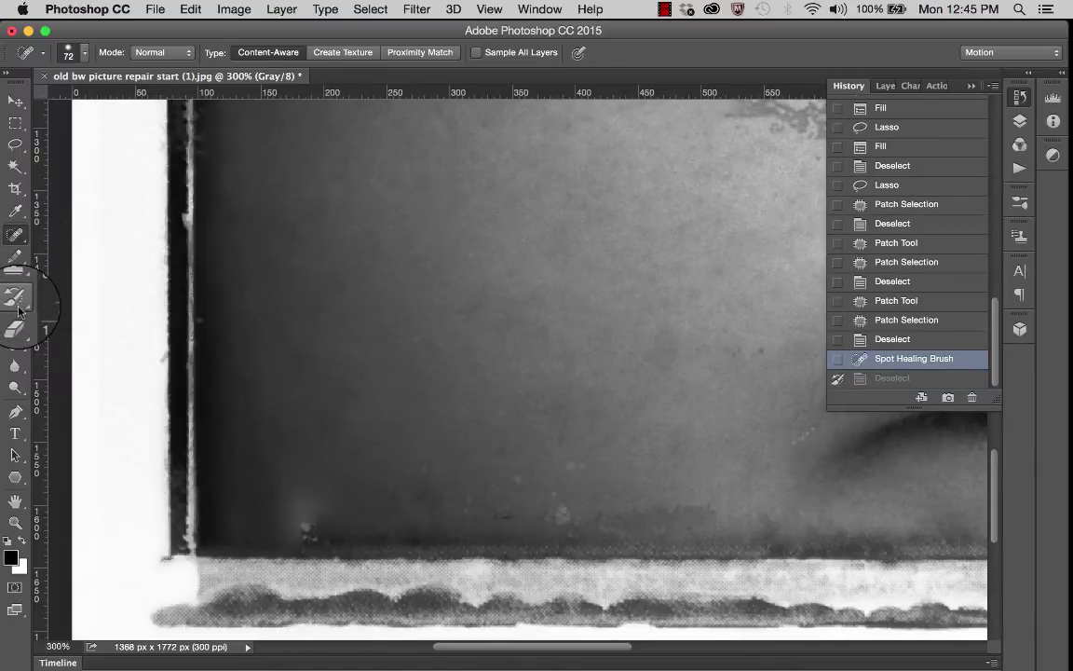
Step: Clone dark texture over light specks near the bottom, undoing one mistaken bright stroke
{"action": "left_click", "coordinate": [15, 277]}
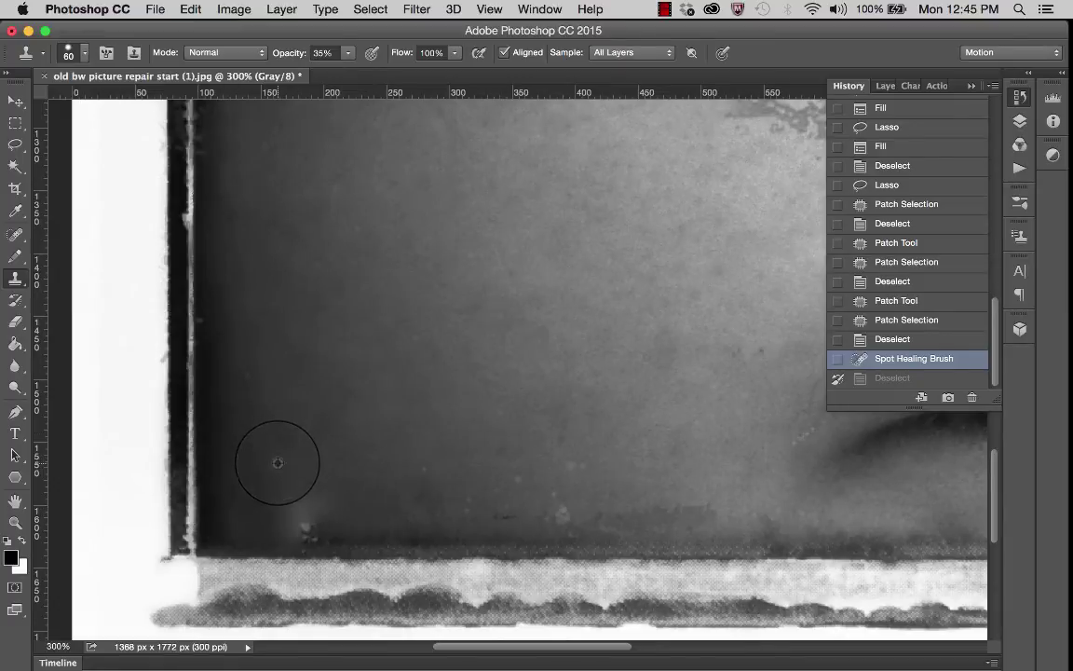
{"action": "left_click", "coordinate": [287, 487]}
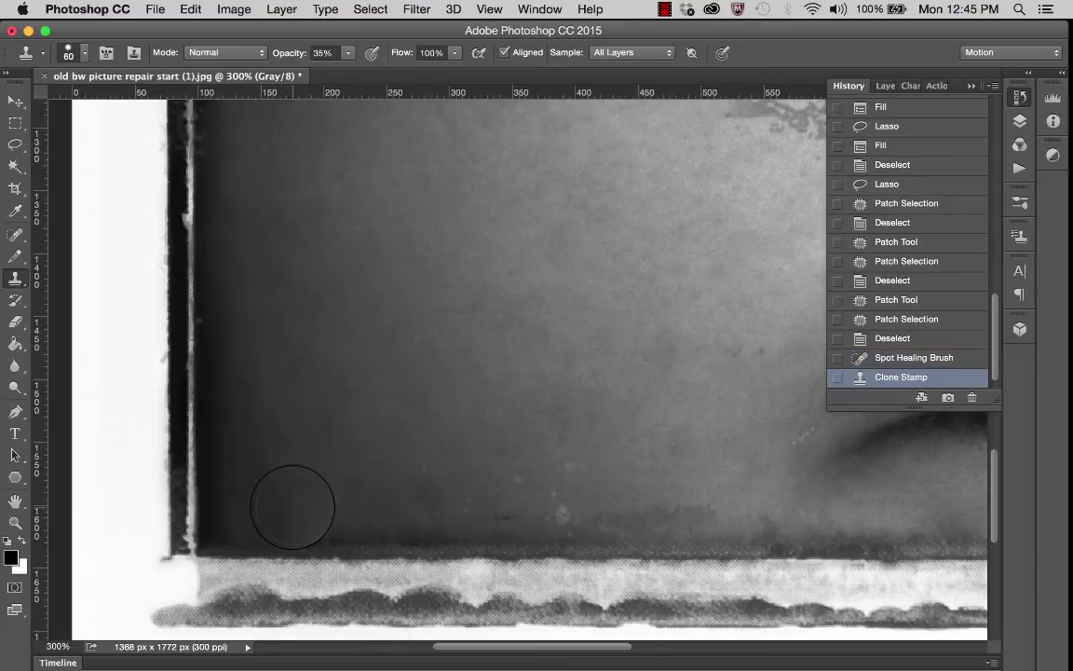
{"action": "left_click", "coordinate": [291, 508]}
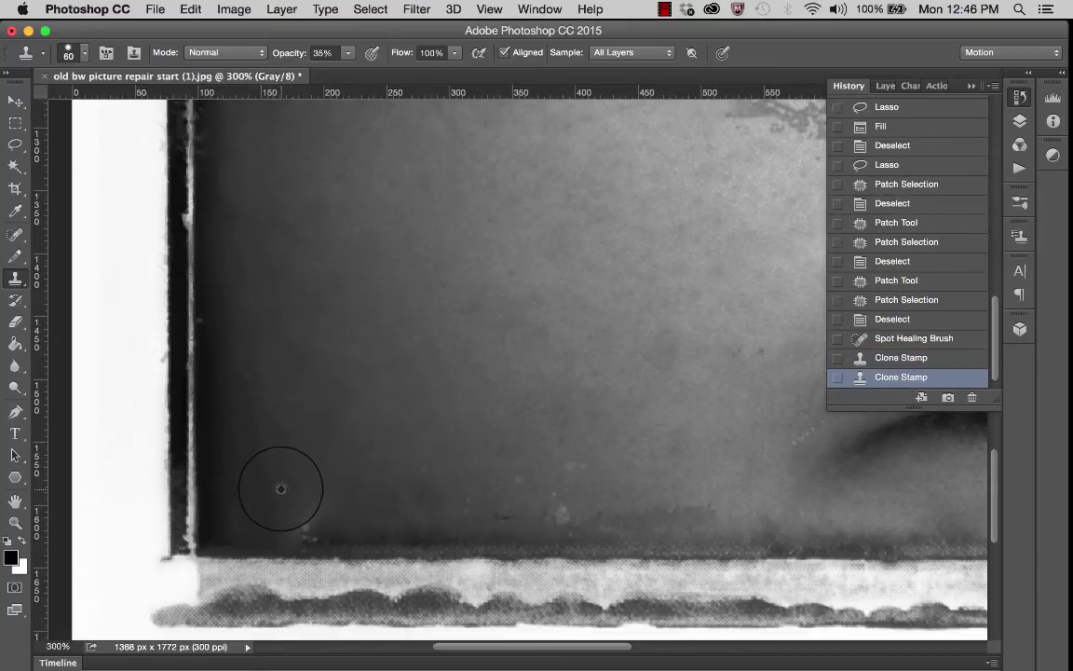
{"action": "left_click", "coordinate": [298, 522]}
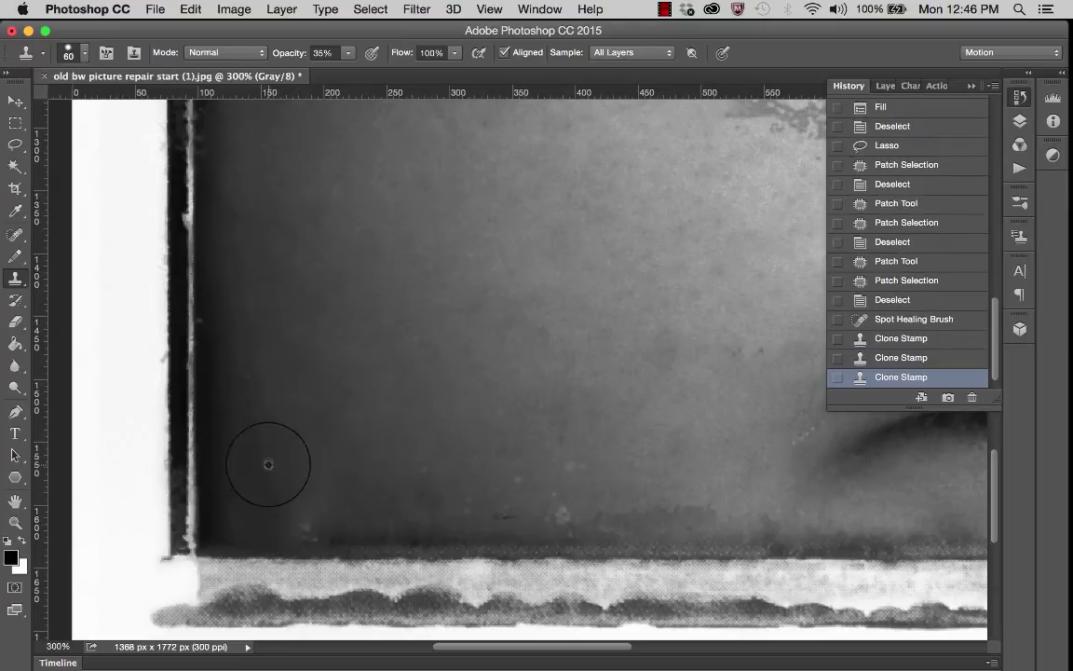
{"action": "left_click_drag", "start_coordinate": [301, 524], "coordinate": [304, 527]}
{"action": "mouse_move", "coordinate": [206, 244]}
{"action": "left_mouse_down"}
{"action": "mouse_move", "coordinate": [215, 240]}
{"action": "mouse_move", "coordinate": [272, 356]}
{"action": "left_mouse_up"}
{"action": "key", "text": "ctrl+z"}
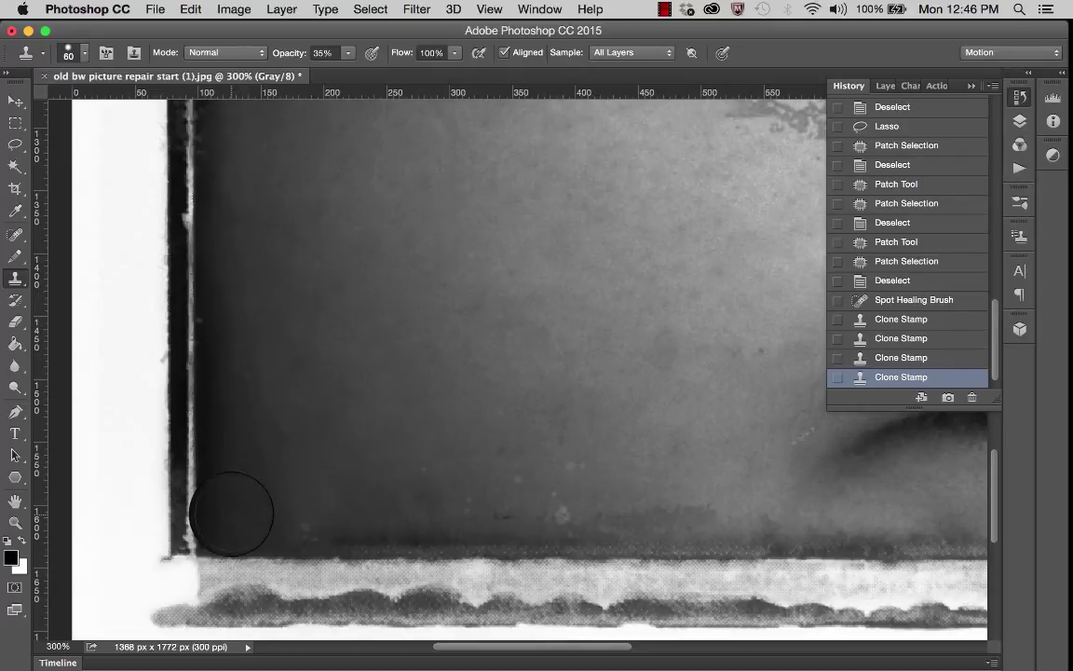
Step: Clone over more specks near the lower-left corner and bottom edge
{"action": "left_click", "coordinate": [231, 513]}
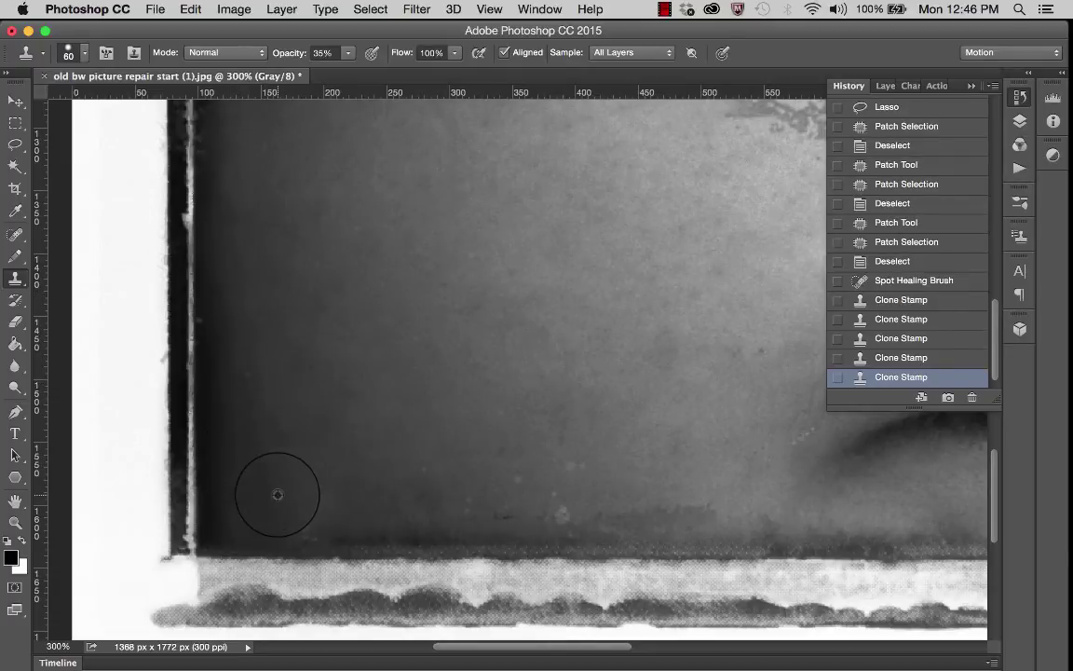
{"action": "left_click", "coordinate": [314, 534]}
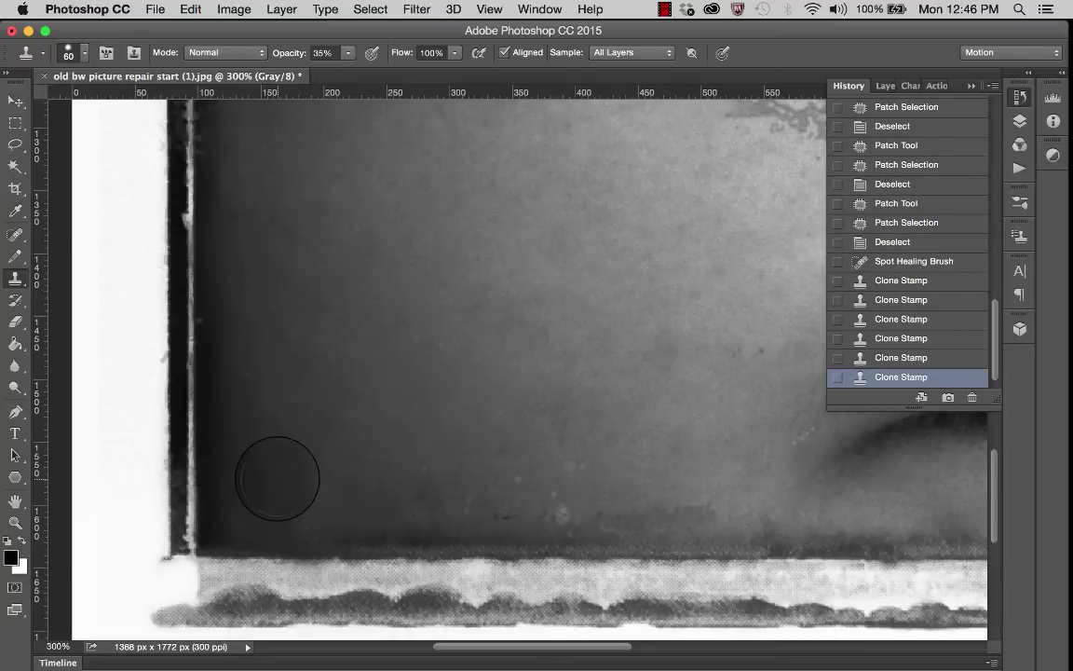
{"action": "left_click", "coordinate": [309, 532]}
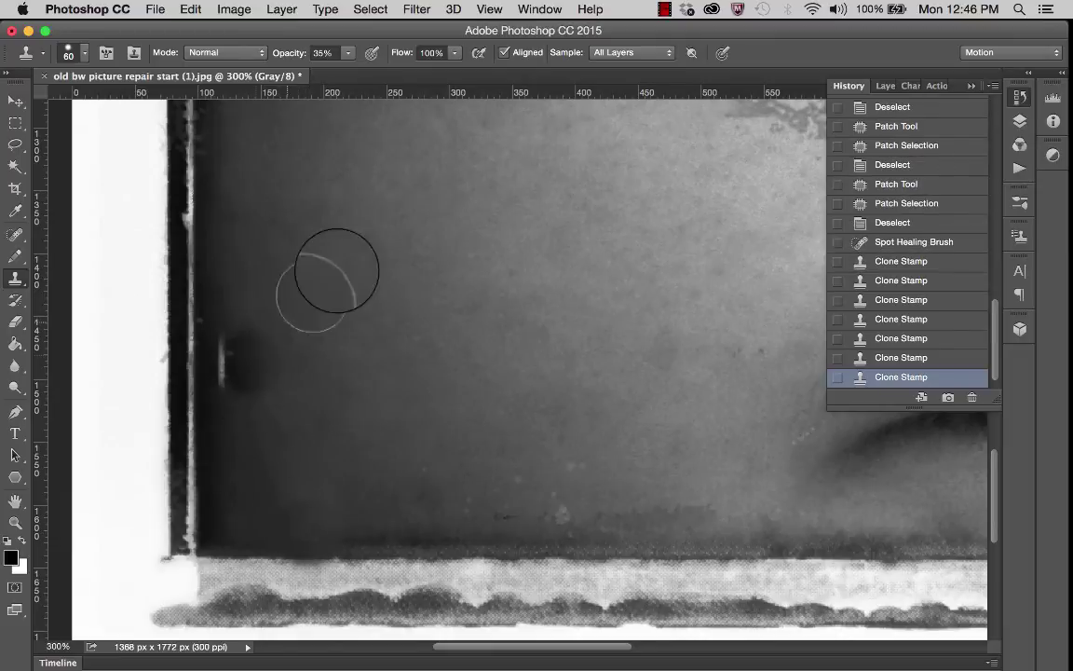
{"action": "scroll", "coordinate": [355, 244], "scroll_direction": "up", "scroll_amount": 3}
{"action": "scroll", "coordinate": [355, 244], "scroll_direction": "right", "scroll_amount": 2}
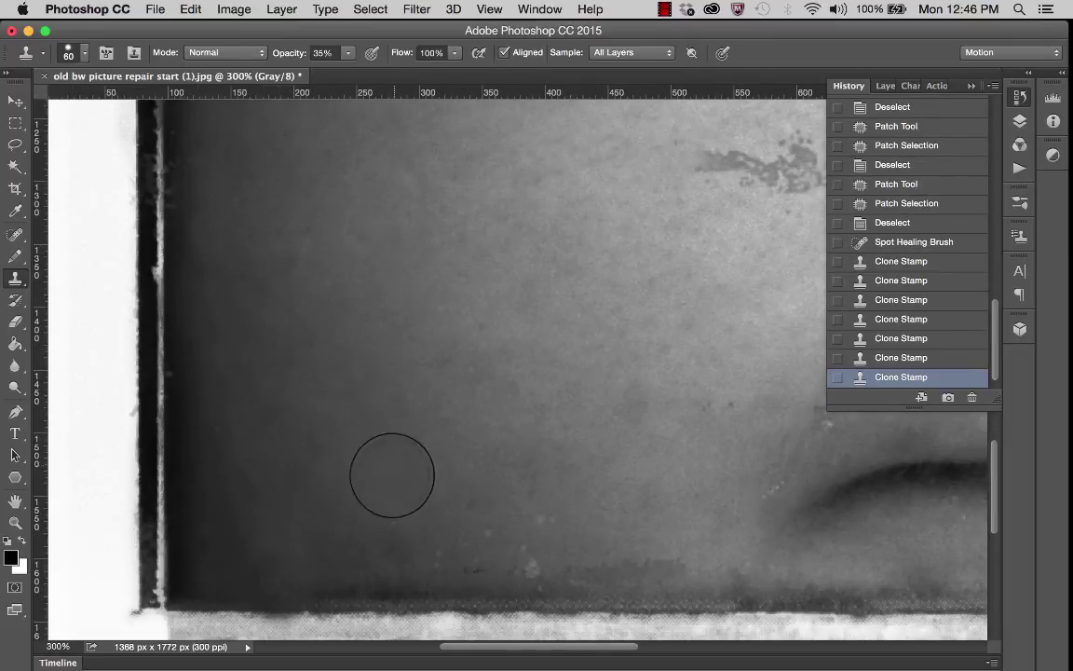
Step: Shrink the clone brush to 30 px and keep cloning over the remaining specks
{"action": "left_click", "coordinate": [75, 53]}
{"action": "left_click_drag", "start_coordinate": [116, 100], "coordinate": [109, 107]}
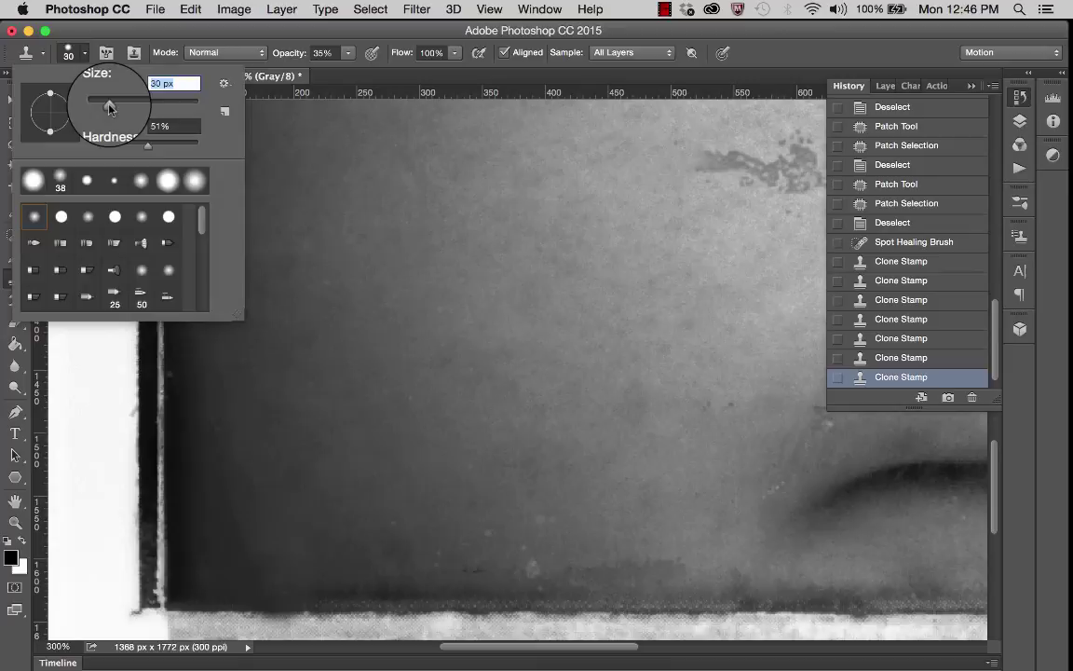
{"action": "left_click", "coordinate": [381, 501]}
{"action": "left_click_drag", "start_coordinate": [383, 510], "coordinate": [393, 520]}
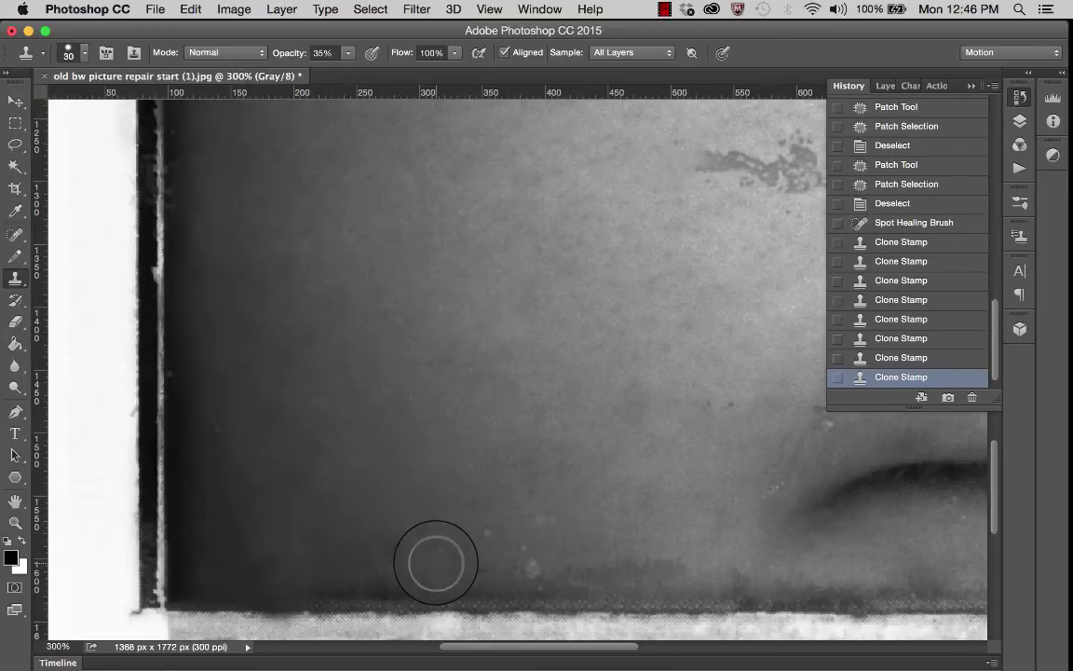
{"action": "left_click_drag", "start_coordinate": [388, 510], "coordinate": [390, 517]}
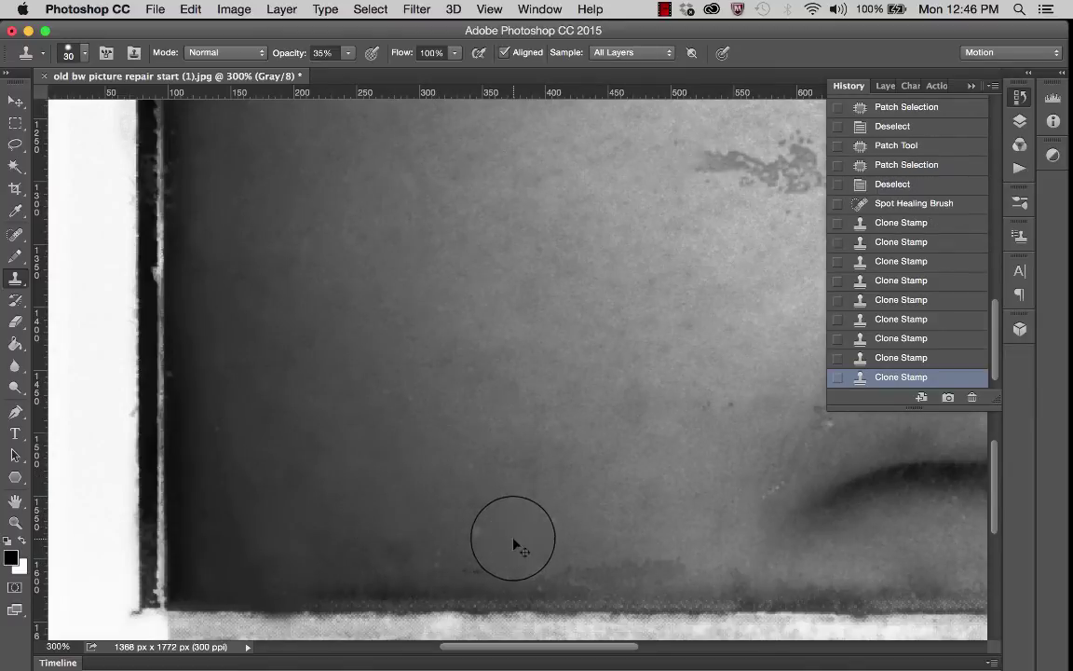
Step: Switch the Spot Healing Brush to Content-Aware and heal specks near the bottom and the dark smudge
{"action": "left_click", "coordinate": [15, 234]}
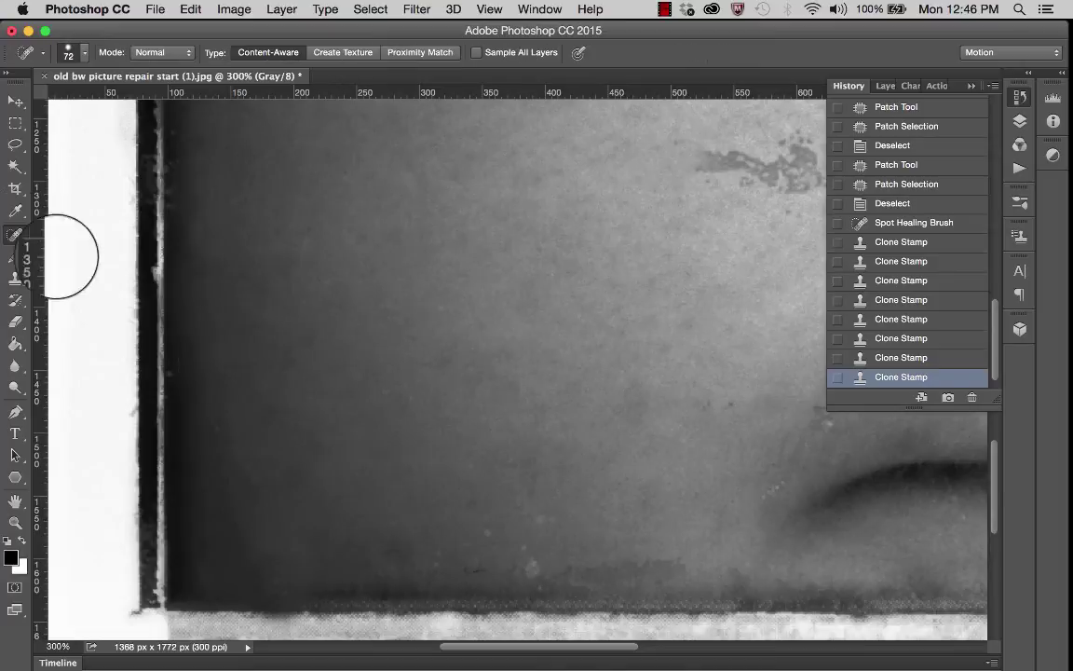
{"action": "left_click", "coordinate": [68, 52]}
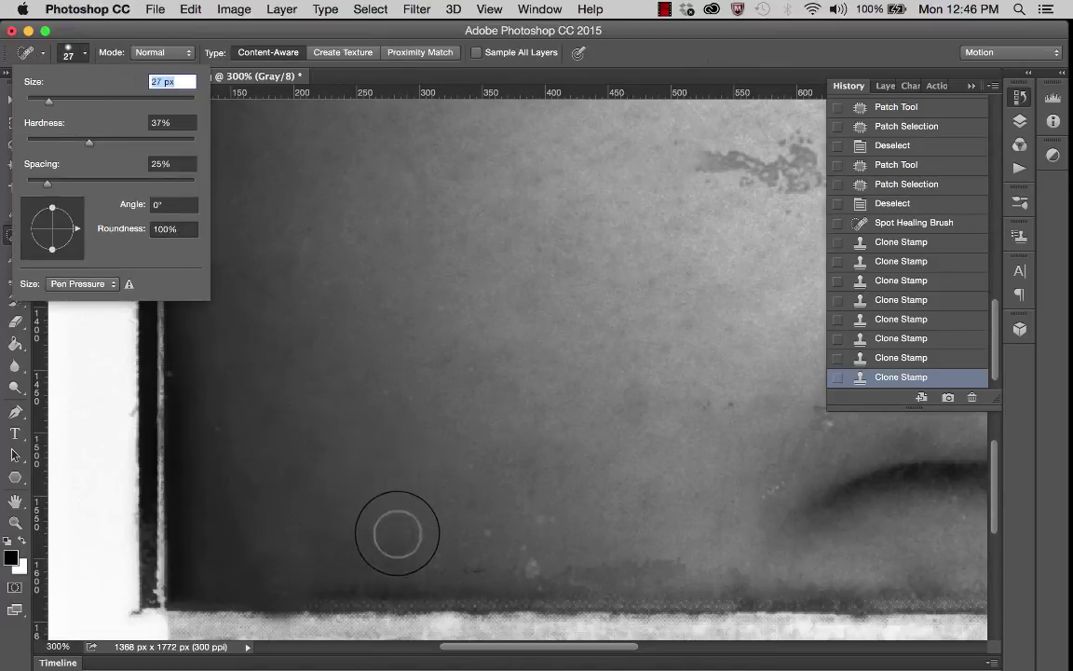
{"action": "left_click", "coordinate": [365, 466]}
{"action": "left_click", "coordinate": [494, 474]}
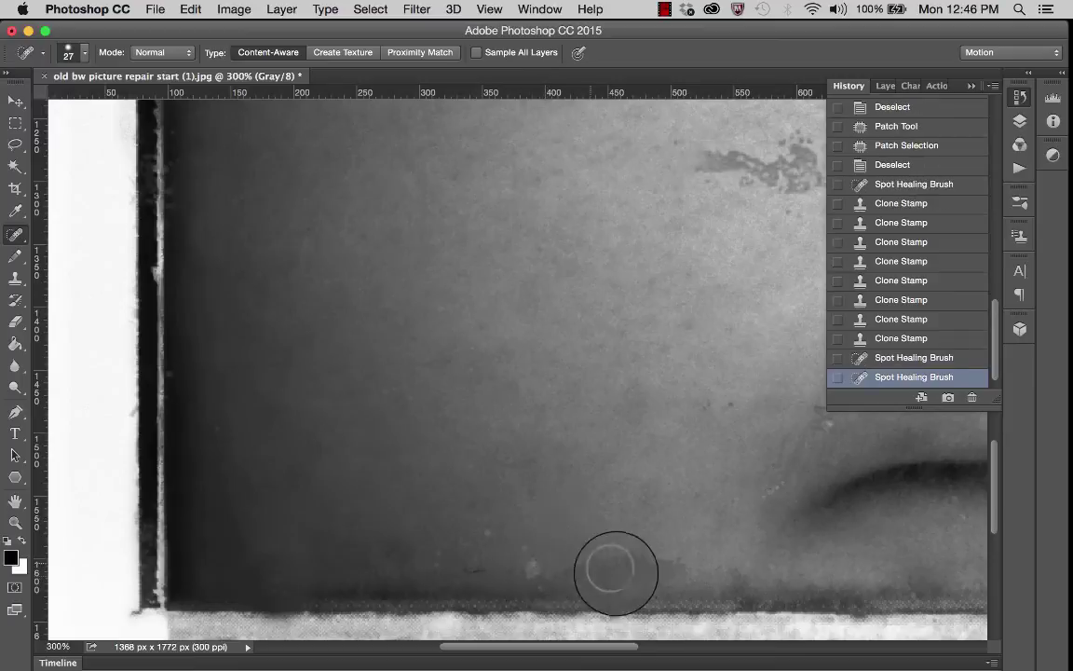
{"action": "left_click", "coordinate": [717, 399]}
{"action": "left_click", "coordinate": [706, 407]}
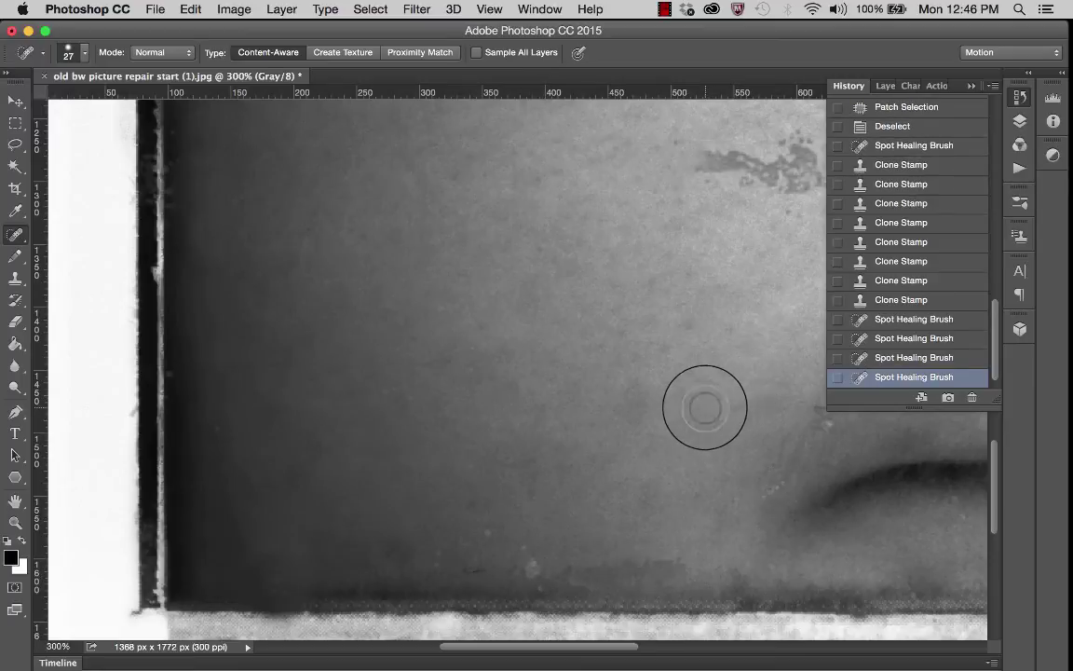
{"action": "left_click", "coordinate": [759, 496]}
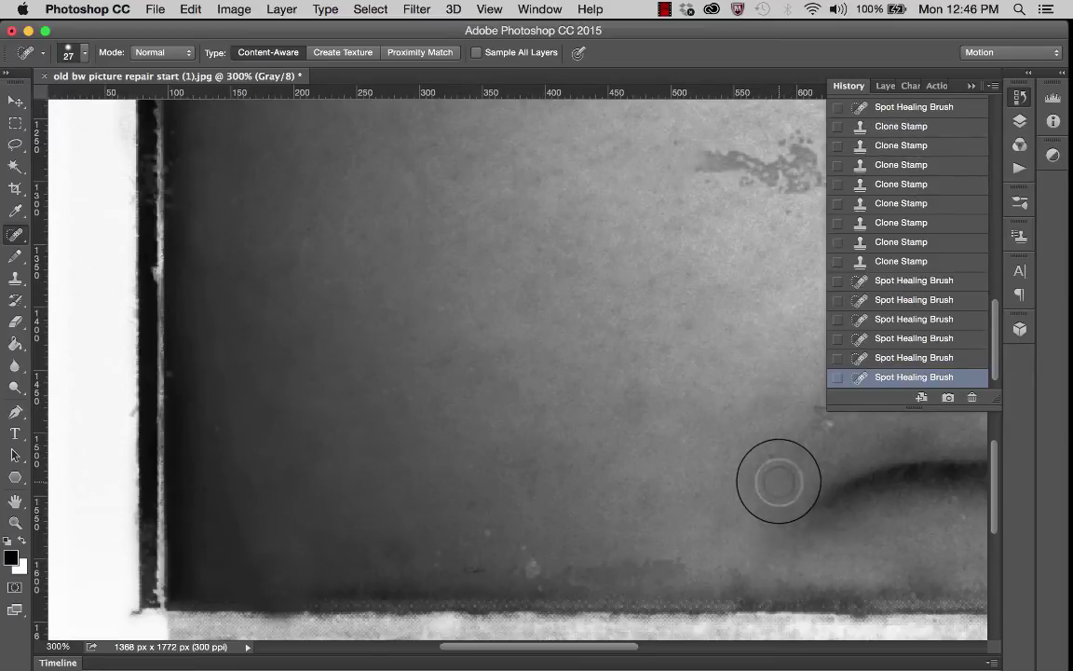
{"action": "left_click", "coordinate": [706, 550]}
Step: Heal the string of light specks just above the bottom border
{"action": "scroll", "coordinate": [695, 563], "scroll_direction": "right", "scroll_amount": 5}
{"action": "scroll", "coordinate": [695, 562], "scroll_direction": "down", "scroll_amount": 2}
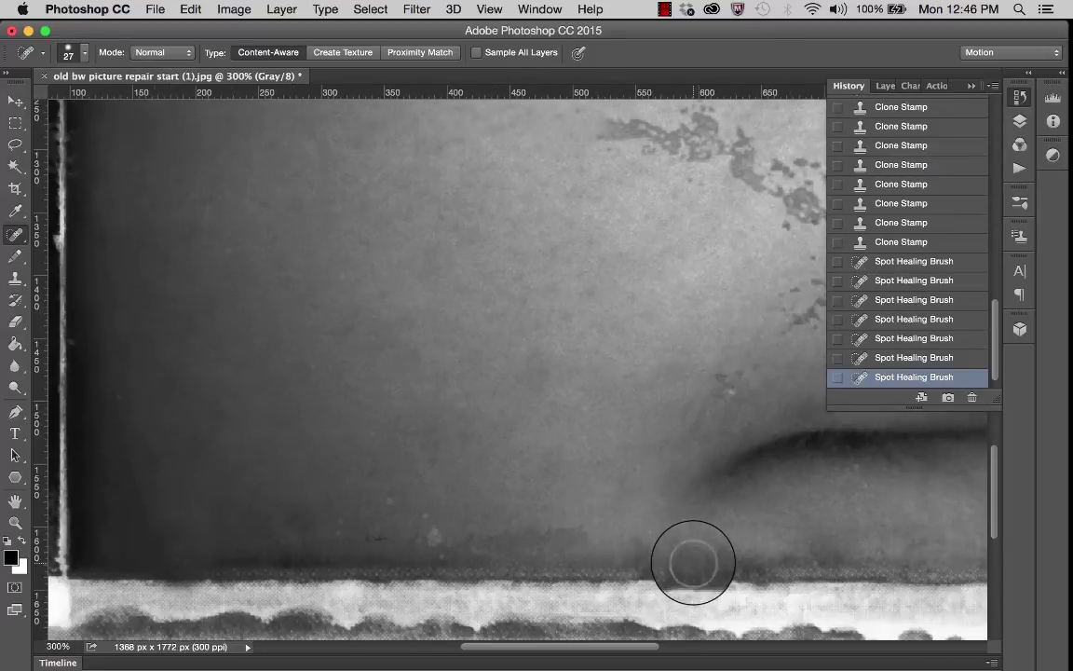
{"action": "left_click", "coordinate": [401, 497]}
{"action": "left_click", "coordinate": [422, 507]}
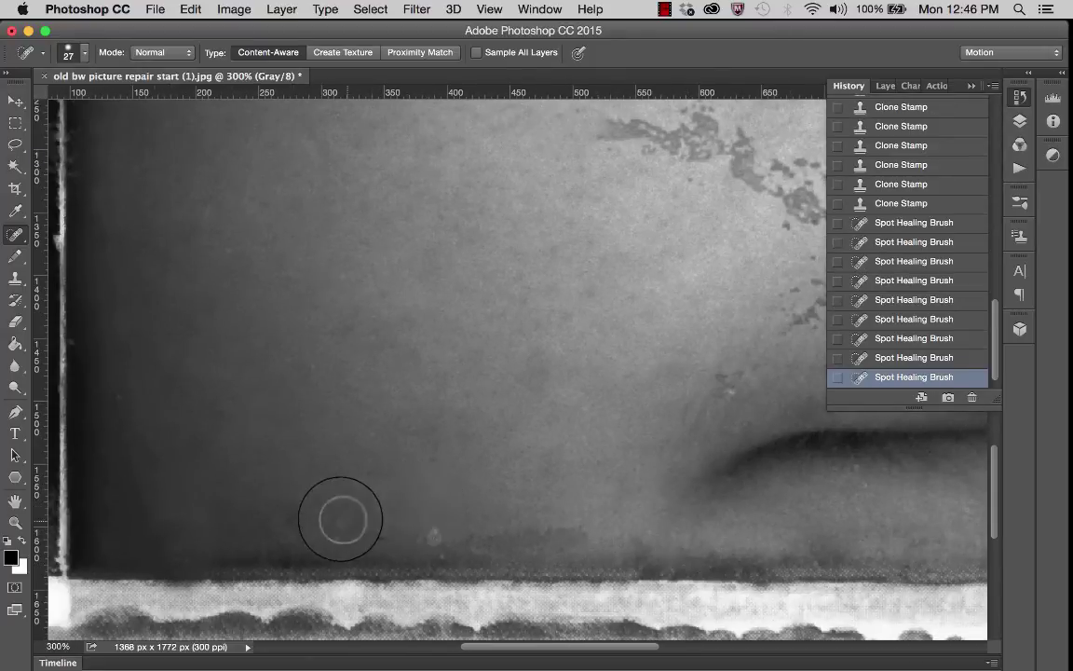
{"action": "left_click", "coordinate": [337, 522]}
{"action": "left_click", "coordinate": [371, 530]}
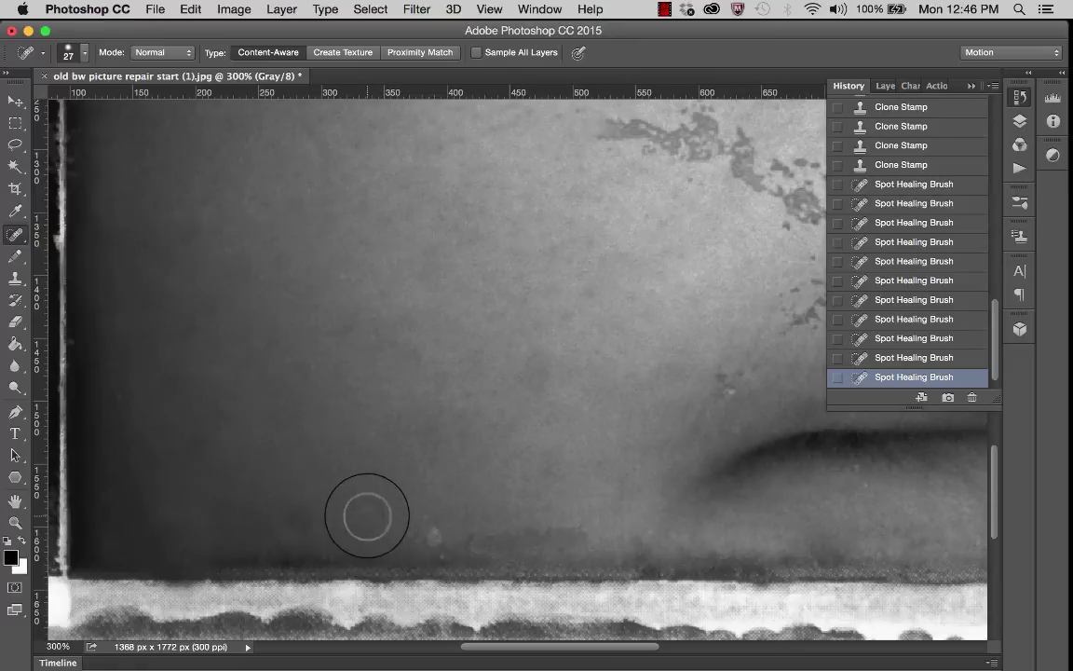
{"action": "left_click", "coordinate": [430, 528]}
{"action": "left_click", "coordinate": [425, 517]}
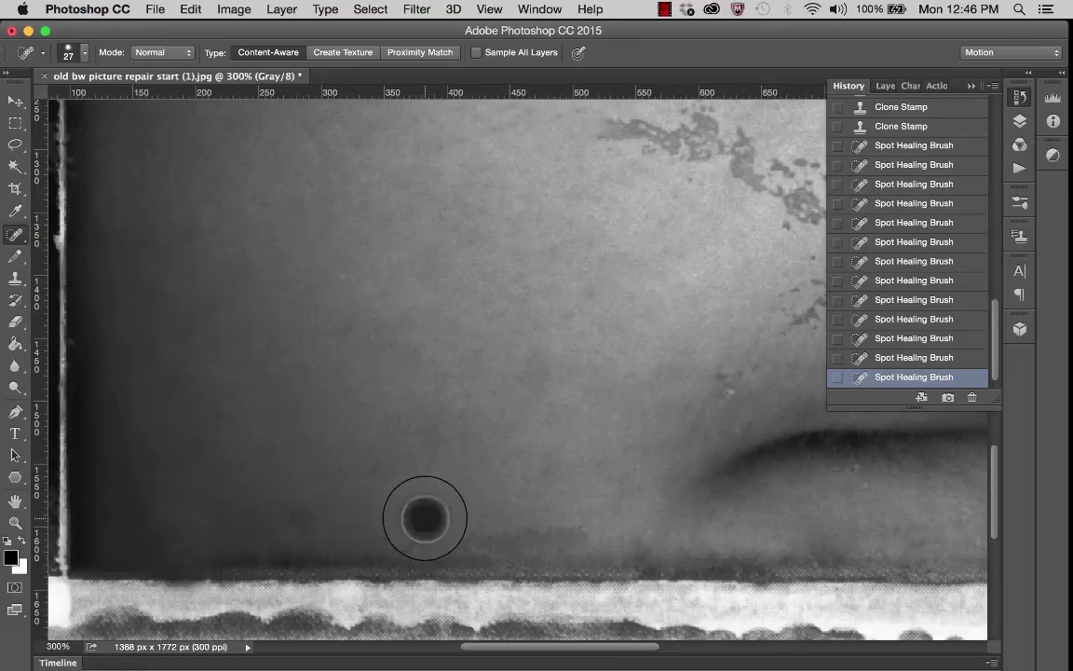
Step: Heal the remaining damage along the photo's bottom edge
{"action": "scroll", "coordinate": [573, 503], "scroll_direction": "up", "scroll_amount": 2}
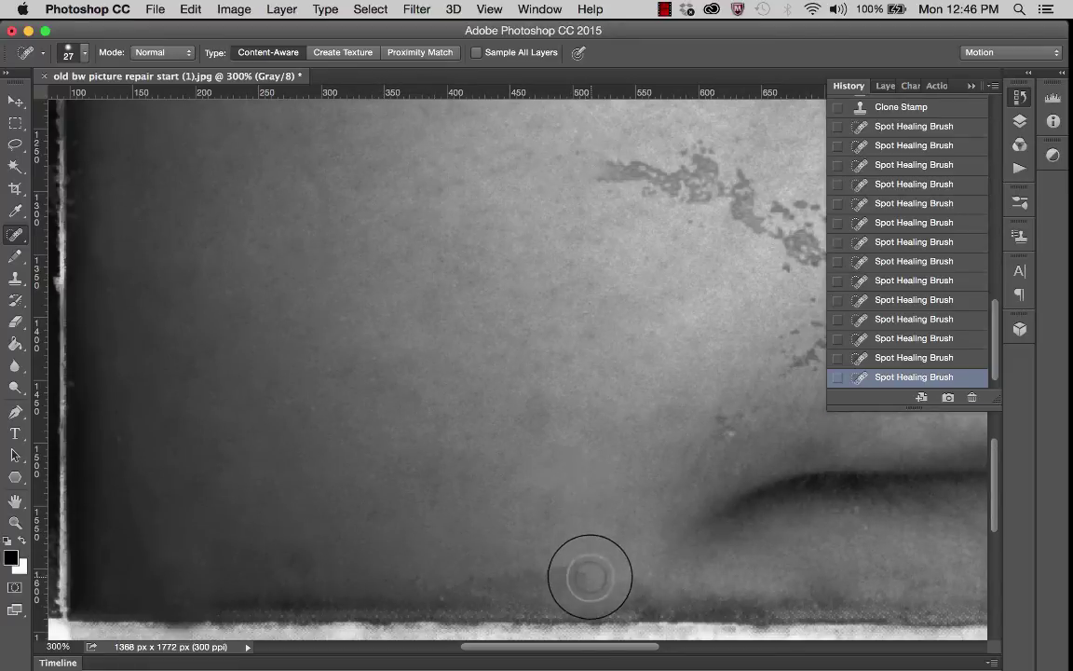
{"action": "left_click", "coordinate": [590, 578]}
{"action": "left_click", "coordinate": [563, 575]}
{"action": "left_click", "coordinate": [539, 572]}
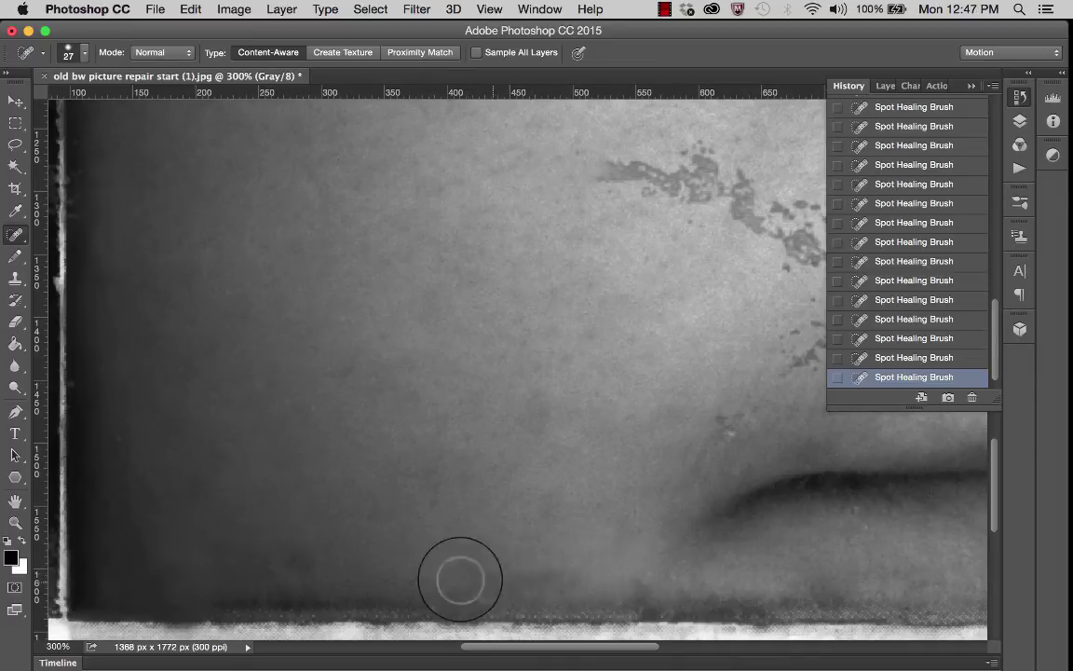
Step: Heal spots on the X-shaped scratch, including where its lines cross
{"action": "scroll", "coordinate": [611, 359], "scroll_direction": "up", "scroll_amount": 5}
{"action": "scroll", "coordinate": [611, 359], "scroll_direction": "right", "scroll_amount": 3}
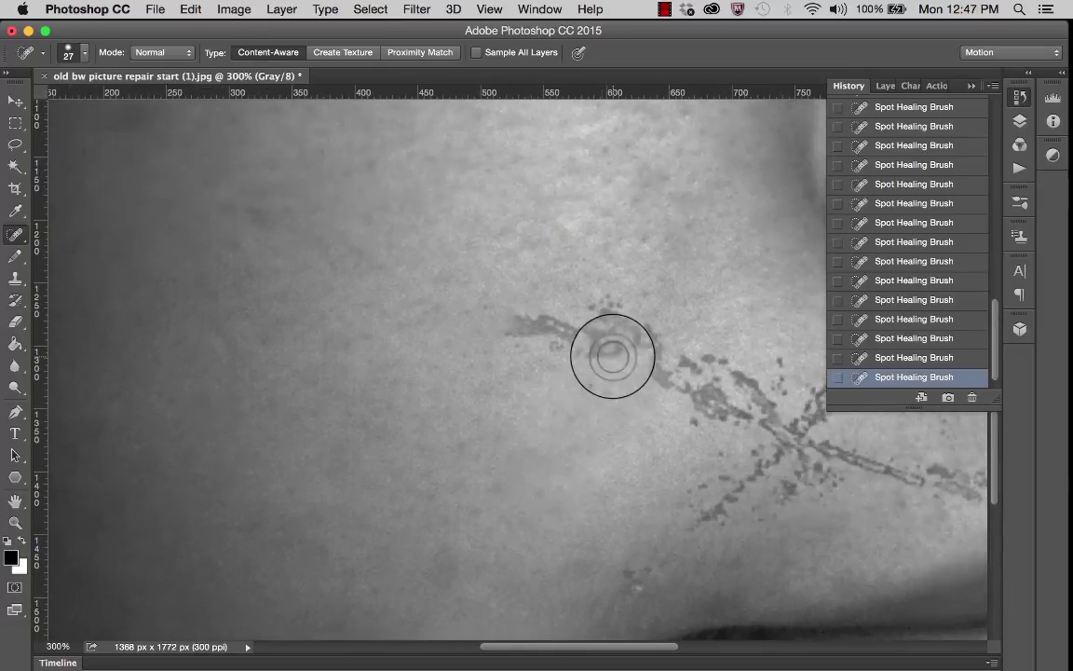
{"action": "mouse_move", "coordinate": [516, 341]}
{"action": "left_mouse_down"}
{"action": "mouse_move", "coordinate": [517, 318]}
{"action": "mouse_move", "coordinate": [522, 326]}
{"action": "left_mouse_up"}
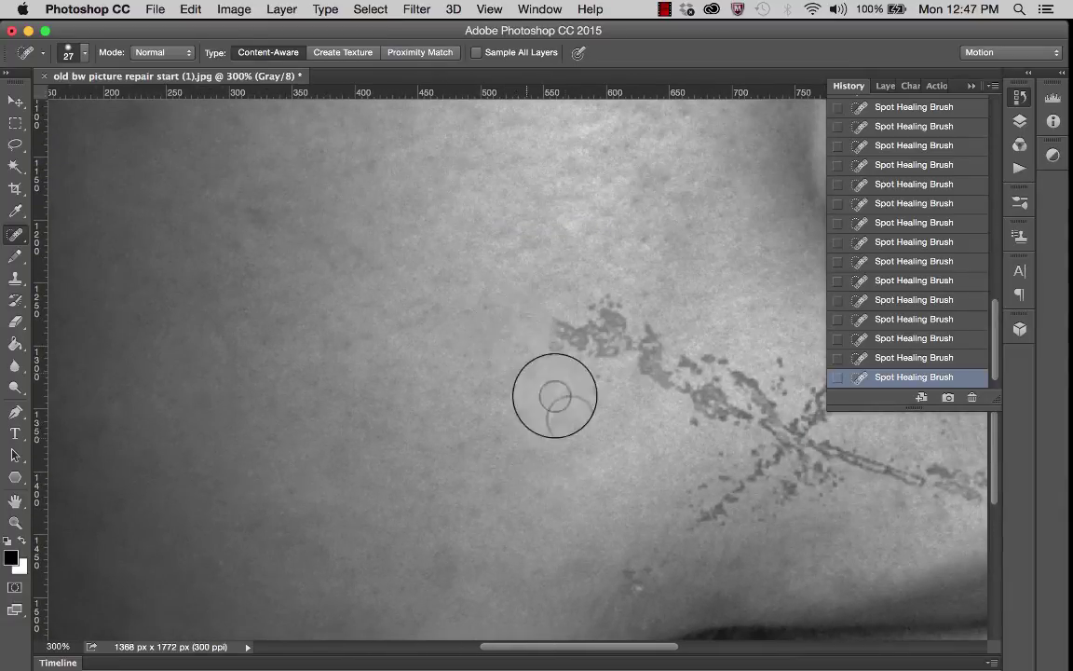
{"action": "scroll", "coordinate": [588, 450], "scroll_direction": "up", "scroll_amount": 2}
{"action": "scroll", "coordinate": [588, 450], "scroll_direction": "right", "scroll_amount": 2}
{"action": "scroll", "coordinate": [588, 450], "scroll_direction": "up", "scroll_amount": 2}
{"action": "scroll", "coordinate": [588, 449], "scroll_direction": "right", "scroll_amount": 2}
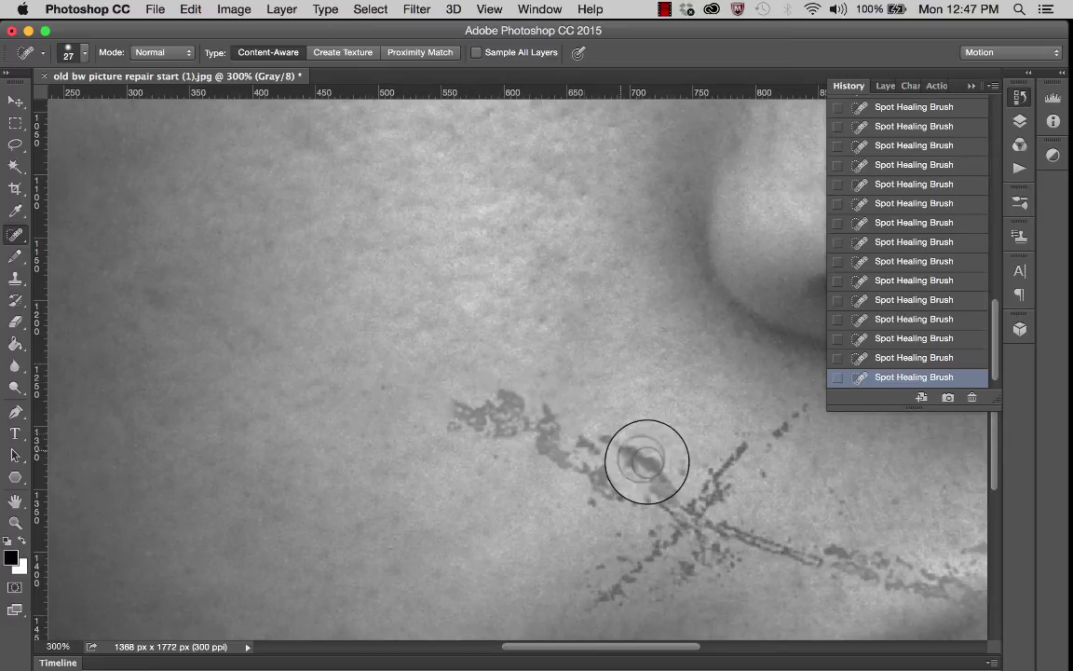
{"action": "left_click", "coordinate": [683, 454]}
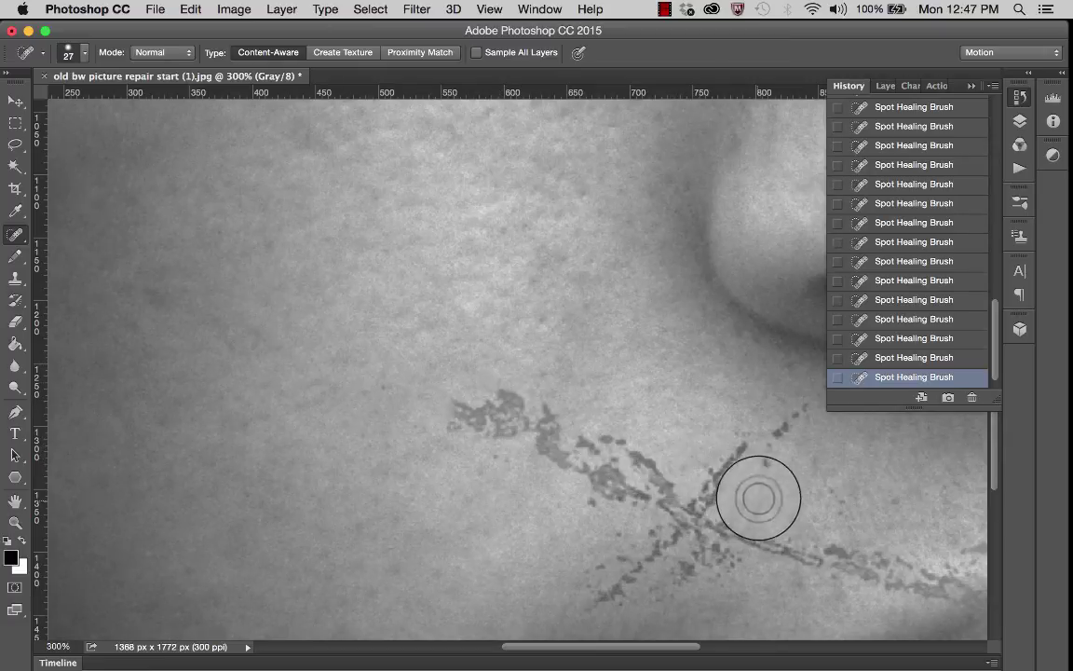
Step: Paint out the streak running up toward the nostril
{"action": "scroll", "coordinate": [769, 438], "scroll_direction": "right", "scroll_amount": 5}
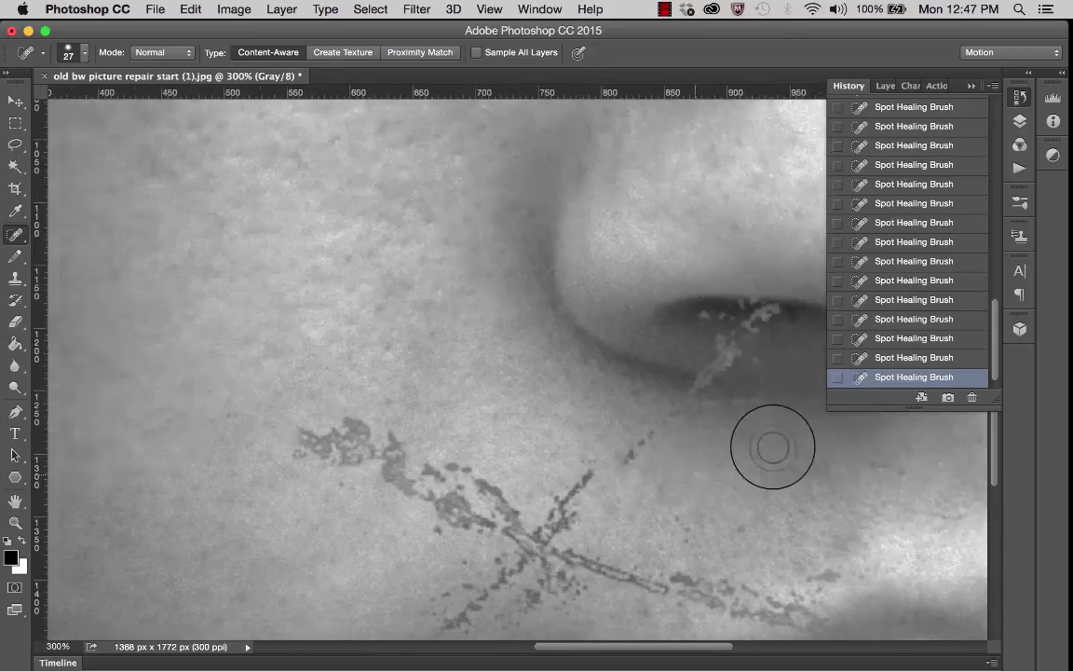
{"action": "left_click_drag", "start_coordinate": [577, 461], "coordinate": [587, 438]}
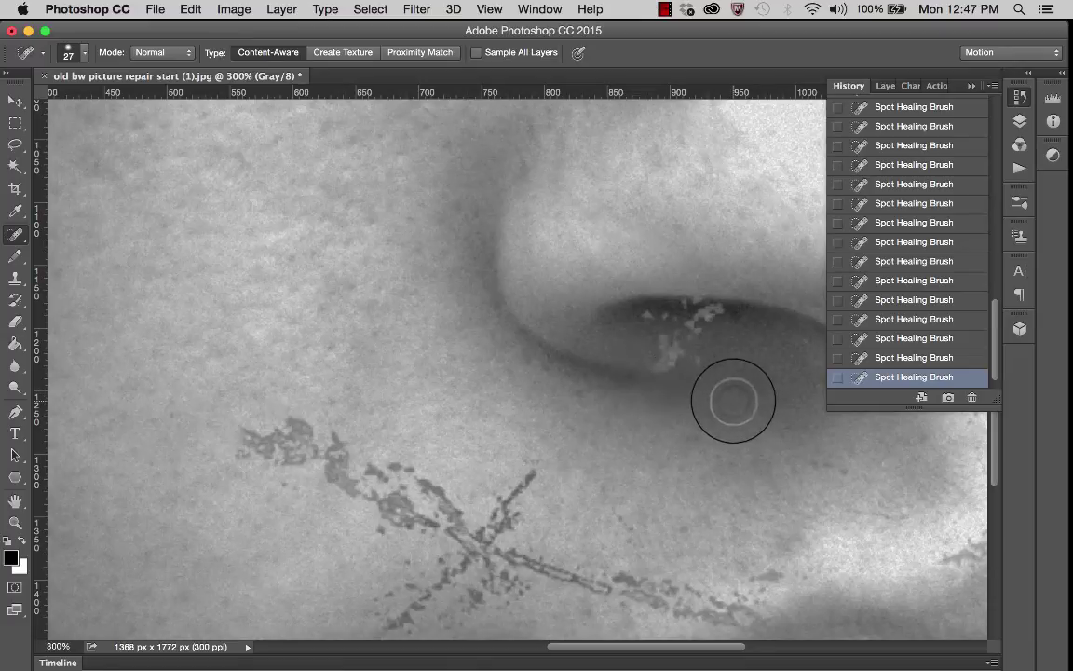
{"action": "scroll", "coordinate": [821, 424], "scroll_direction": "right", "scroll_amount": 3}
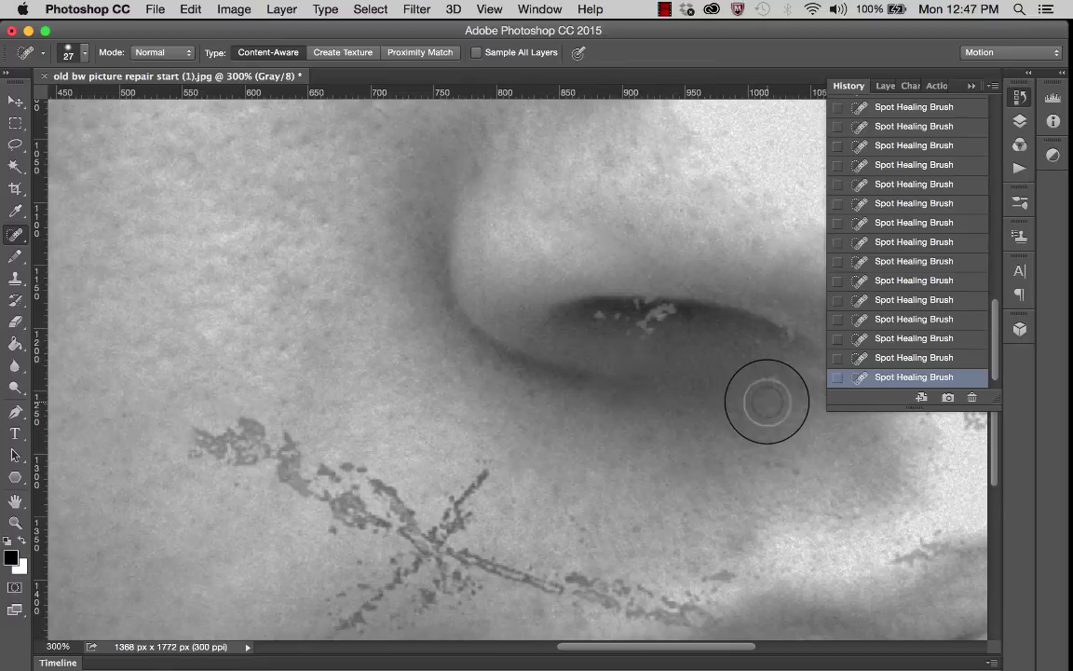
{"action": "scroll", "coordinate": [767, 400], "scroll_direction": "right", "scroll_amount": 3}
{"action": "scroll", "coordinate": [766, 400], "scroll_direction": "up", "scroll_amount": 1}
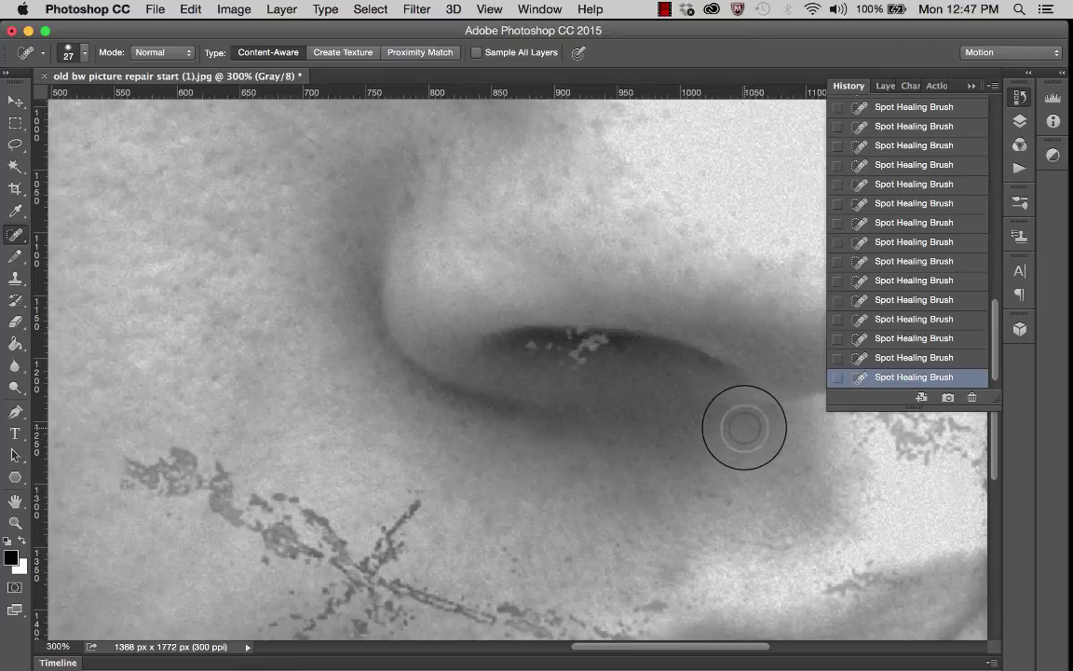
{"action": "scroll", "coordinate": [745, 427], "scroll_direction": "right", "scroll_amount": 4}
{"action": "scroll", "coordinate": [750, 410], "scroll_direction": "down", "scroll_amount": 5}
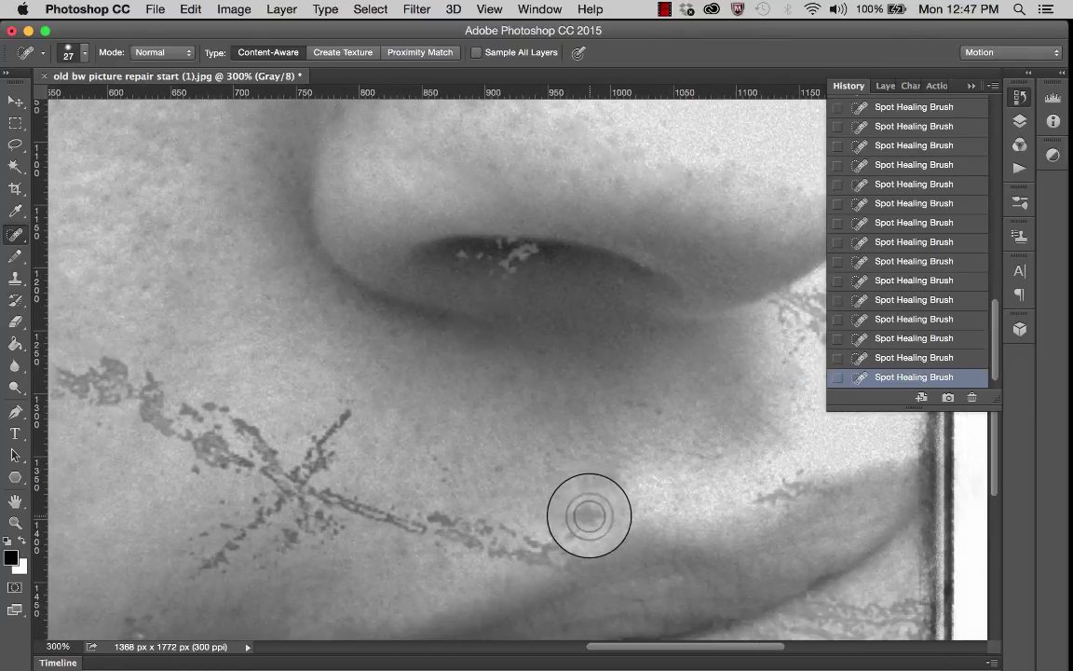
{"action": "scroll", "coordinate": [700, 476], "scroll_direction": "right", "scroll_amount": 3}
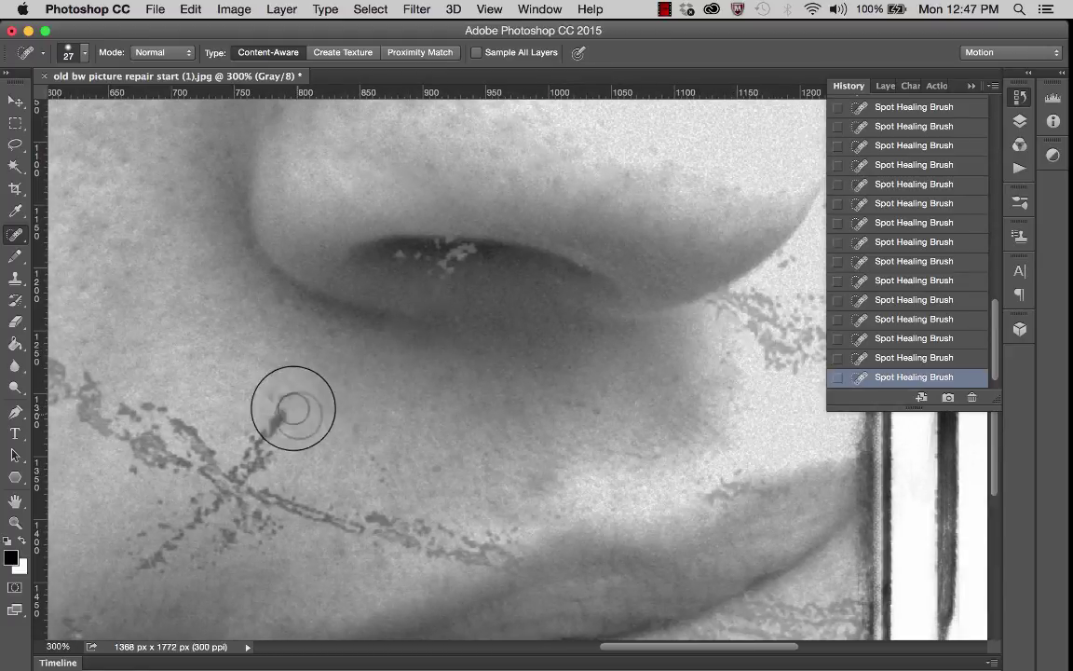
Step: Heal the speckled line across the cheek and the scratch's upper-left end
{"action": "mouse_move", "coordinate": [286, 404]}
{"action": "left_mouse_down"}
{"action": "mouse_move", "coordinate": [249, 438]}
{"action": "mouse_move", "coordinate": [259, 449]}
{"action": "left_mouse_up"}
{"action": "scroll", "coordinate": [270, 443], "scroll_direction": "left", "scroll_amount": 5}
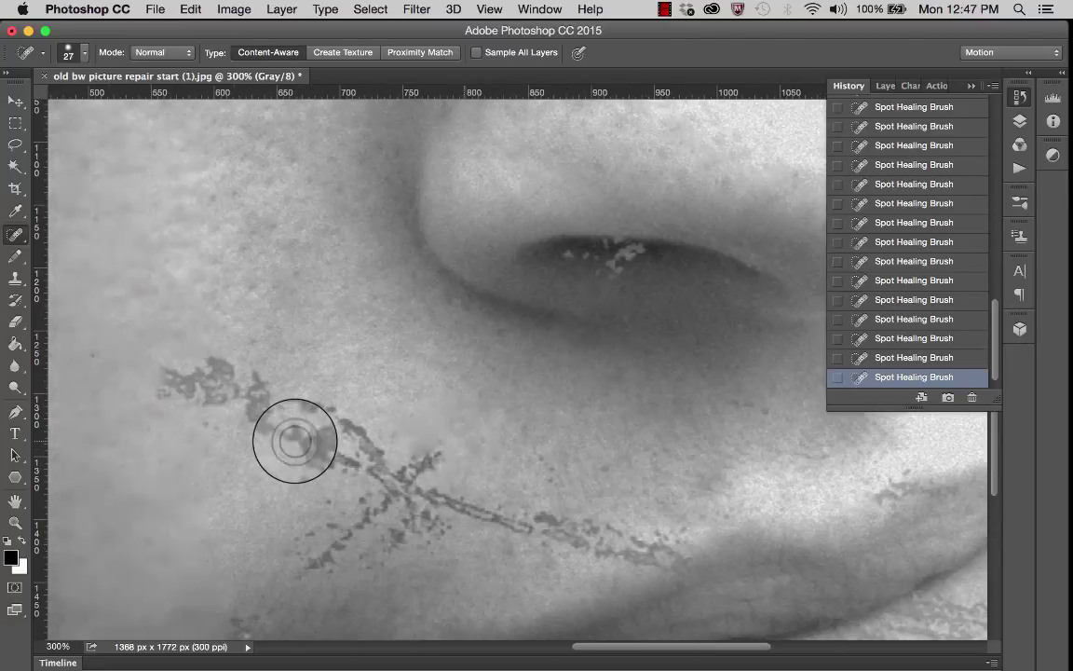
{"action": "mouse_move", "coordinate": [437, 455]}
{"action": "left_mouse_down"}
{"action": "mouse_move", "coordinate": [413, 452]}
{"action": "mouse_move", "coordinate": [434, 469]}
{"action": "left_mouse_up"}
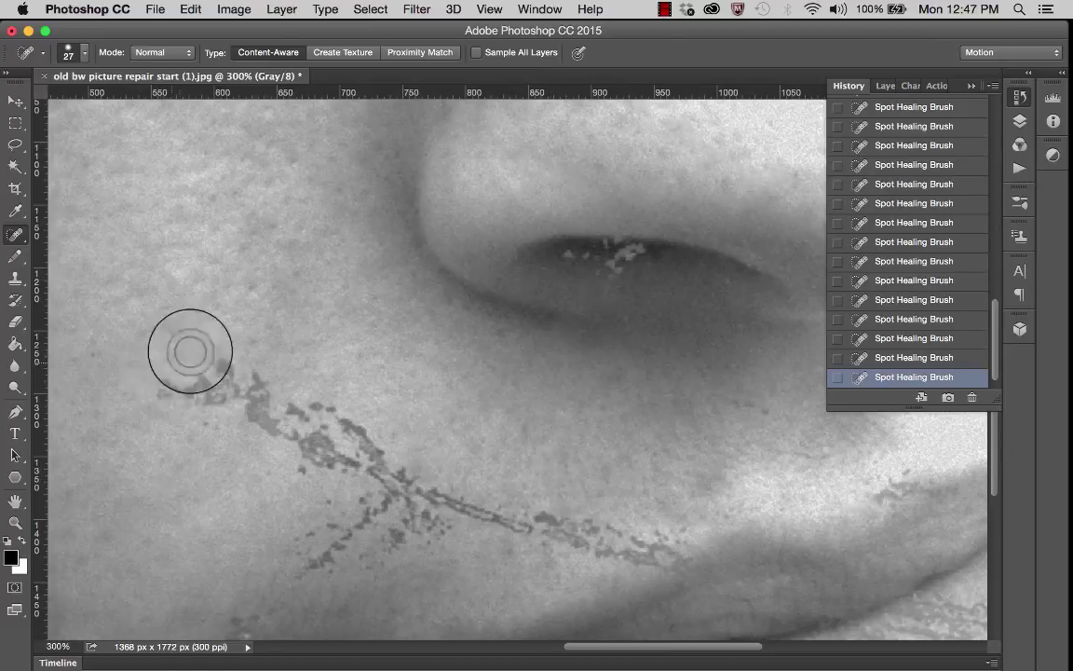
Step: Enlarge the brush to 68 px and heal the upper-left end of the diagonal scratch
{"action": "left_click", "coordinate": [84, 53]}
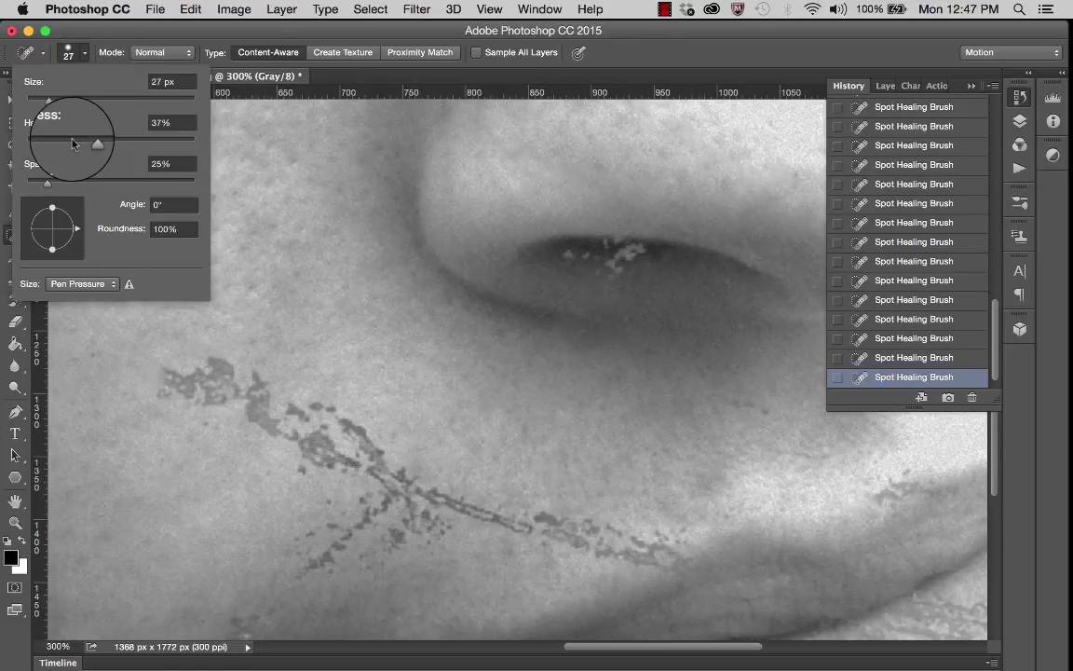
{"action": "left_click", "coordinate": [210, 368]}
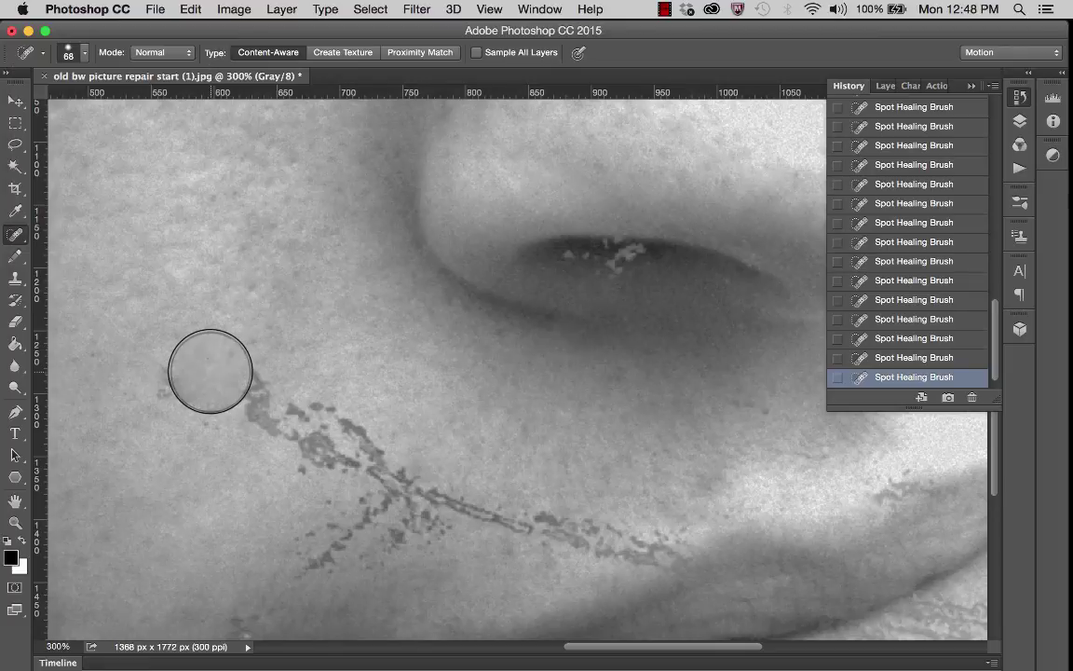
{"action": "mouse_move", "coordinate": [175, 383]}
{"action": "left_mouse_down"}
{"action": "mouse_move", "coordinate": [207, 428]}
{"action": "mouse_move", "coordinate": [262, 401]}
{"action": "mouse_move", "coordinate": [310, 436]}
{"action": "mouse_move", "coordinate": [255, 376]}
{"action": "mouse_move", "coordinate": [285, 423]}
{"action": "mouse_move", "coordinate": [272, 423]}
{"action": "mouse_move", "coordinate": [313, 421]}
{"action": "mouse_move", "coordinate": [344, 452]}
{"action": "mouse_move", "coordinate": [297, 444]}
{"action": "left_mouse_up"}
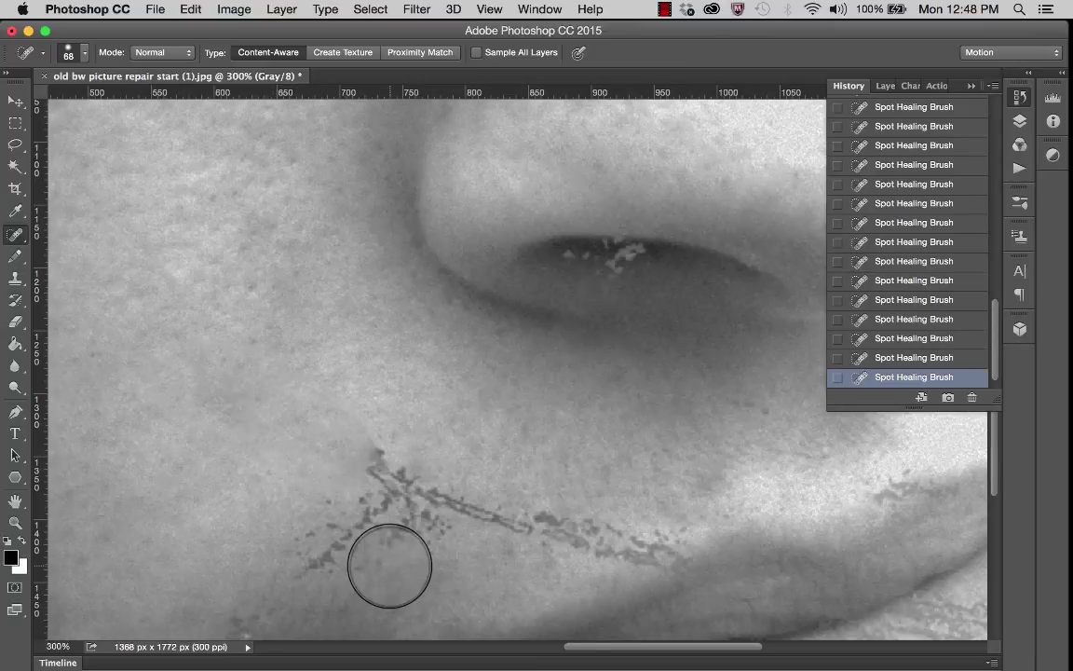
Step: Heal the rest of the diagonal cheek scratch down to the lip edge
{"action": "scroll", "coordinate": [389, 563], "scroll_direction": "down", "scroll_amount": 2}
{"action": "mouse_move", "coordinate": [384, 436]}
{"action": "left_mouse_down"}
{"action": "mouse_move", "coordinate": [428, 428]}
{"action": "mouse_move", "coordinate": [393, 430]}
{"action": "left_mouse_up"}
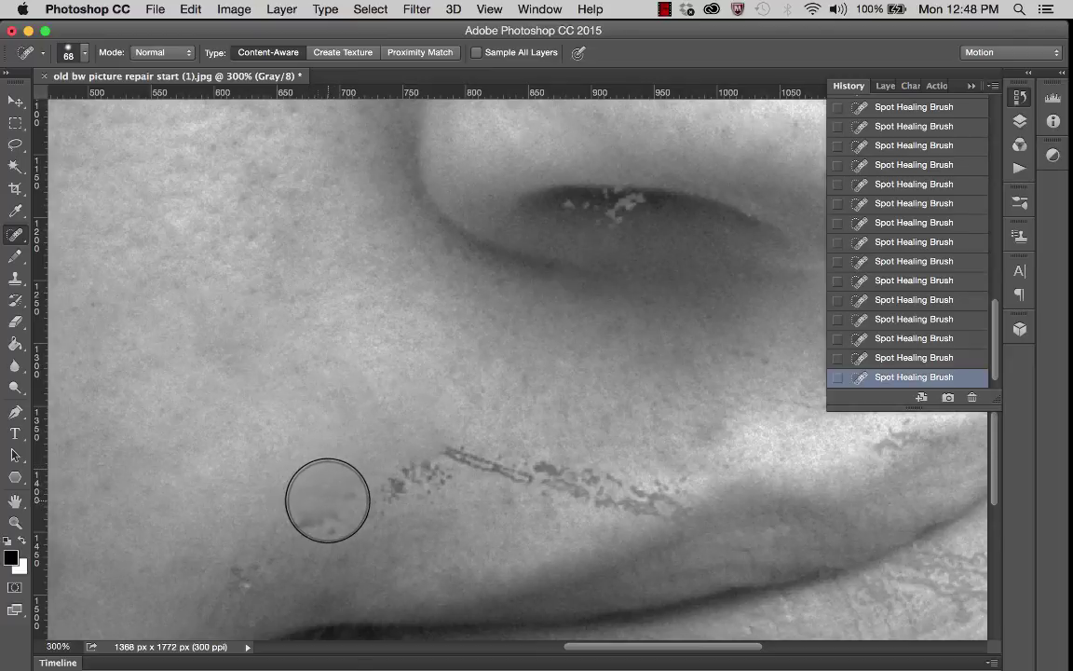
{"action": "left_click", "coordinate": [328, 498]}
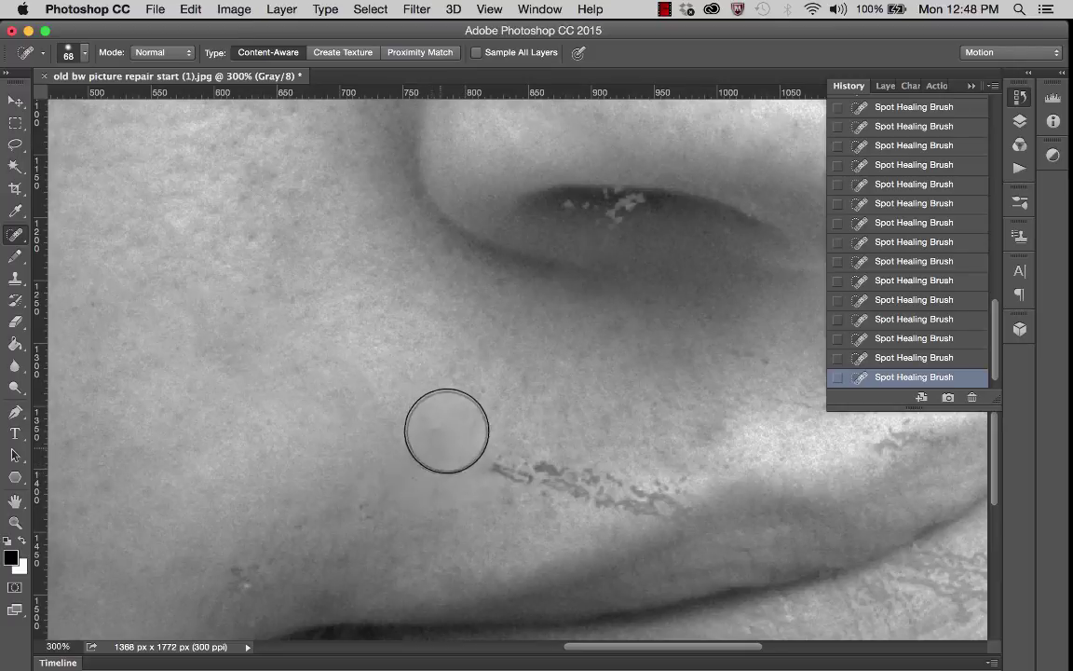
{"action": "mouse_move", "coordinate": [515, 460]}
{"action": "left_mouse_down"}
{"action": "mouse_move", "coordinate": [506, 463]}
{"action": "mouse_move", "coordinate": [536, 476]}
{"action": "mouse_move", "coordinate": [664, 481]}
{"action": "left_mouse_up"}
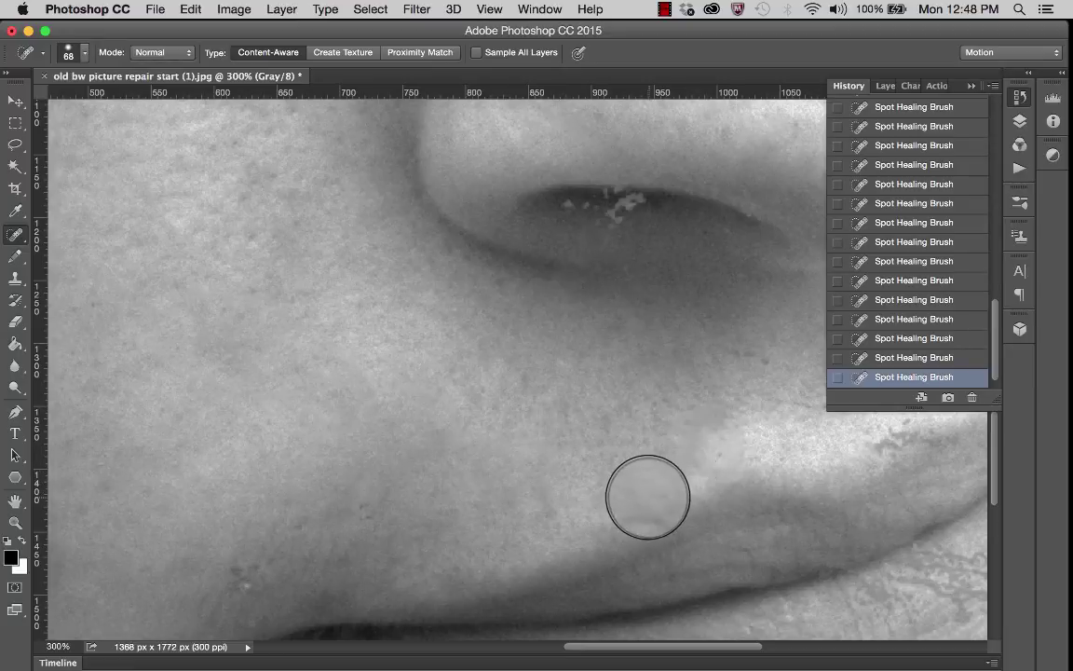
{"action": "left_click", "coordinate": [642, 496]}
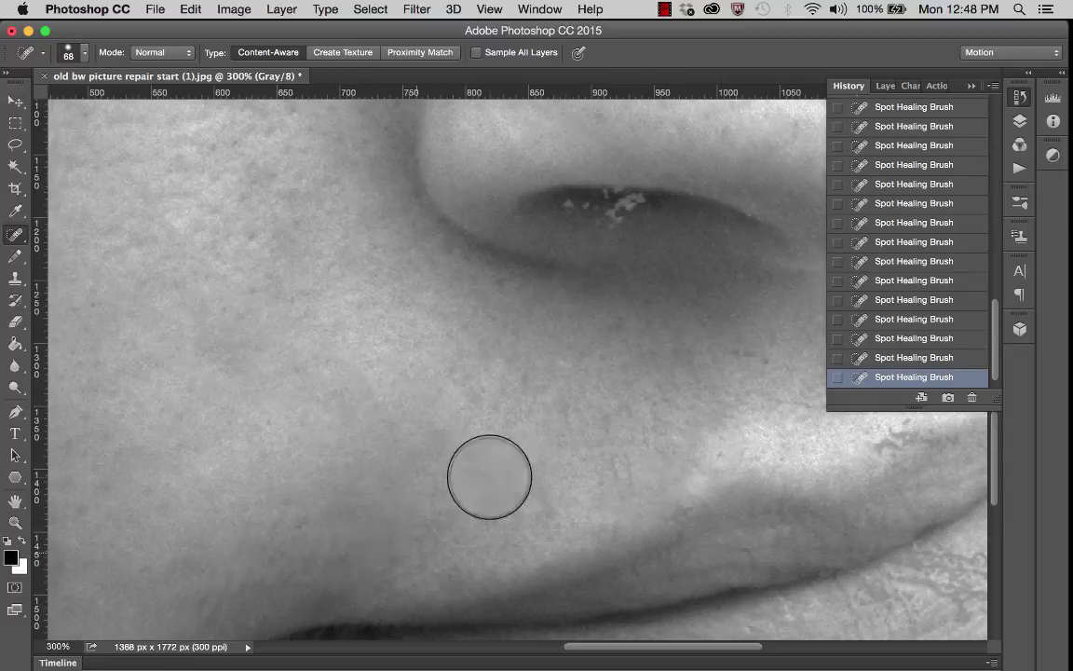
Step: Heal two specks on the skin right of the nose near the right border
{"action": "scroll", "coordinate": [544, 399], "scroll_direction": "right", "scroll_amount": 5}
{"action": "scroll", "coordinate": [544, 399], "scroll_direction": "up", "scroll_amount": 2}
{"action": "scroll", "coordinate": [545, 399], "scroll_direction": "right", "scroll_amount": 4}
{"action": "scroll", "coordinate": [544, 398], "scroll_direction": "down", "scroll_amount": 2}
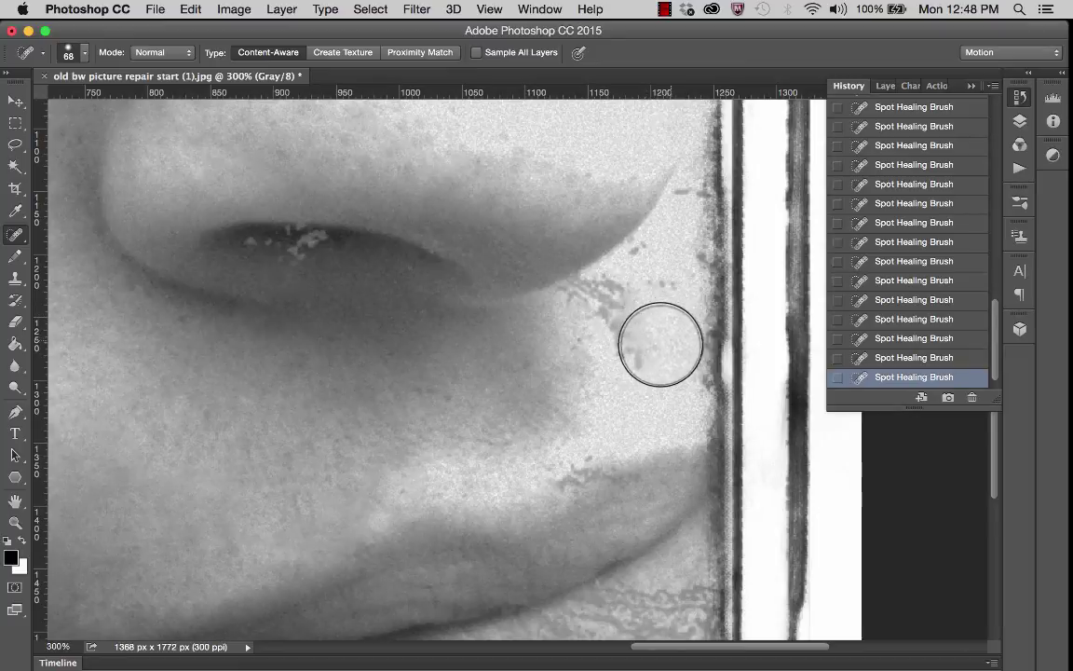
{"action": "left_click", "coordinate": [622, 317]}
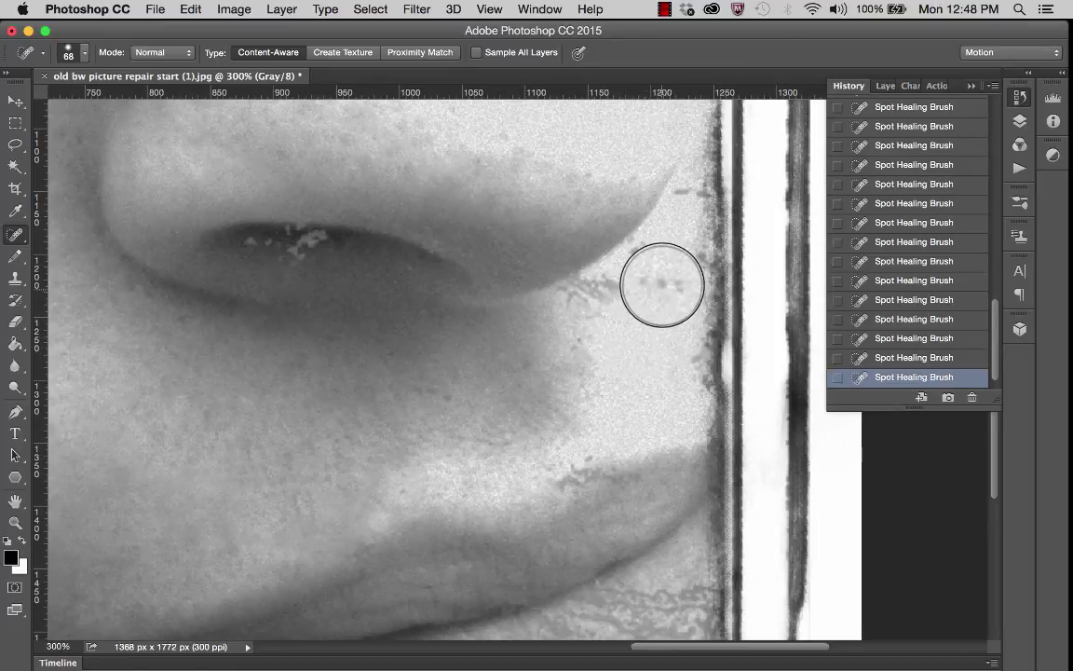
{"action": "left_click", "coordinate": [653, 271]}
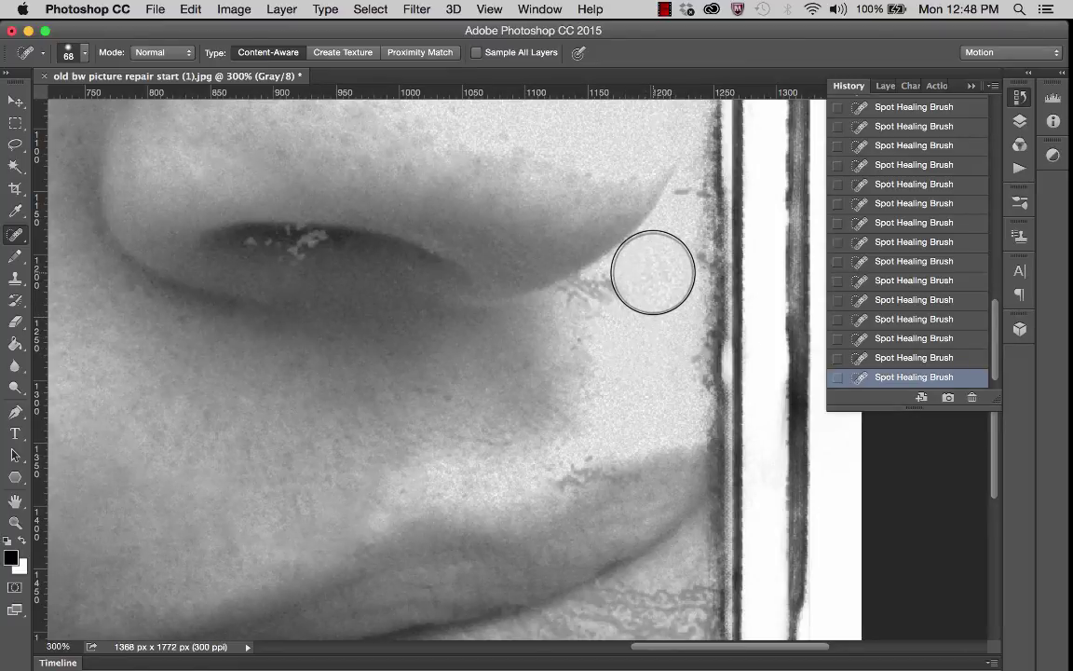